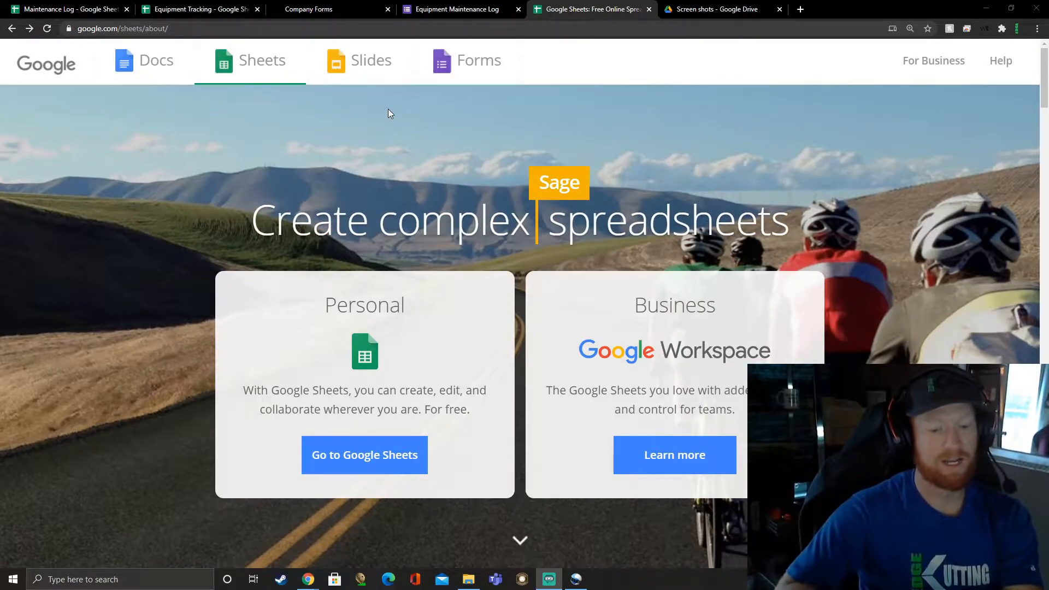
Step: In the Maintenance Log spreadsheet, create a linked form and open it for adding questions
left_click(71, 9)
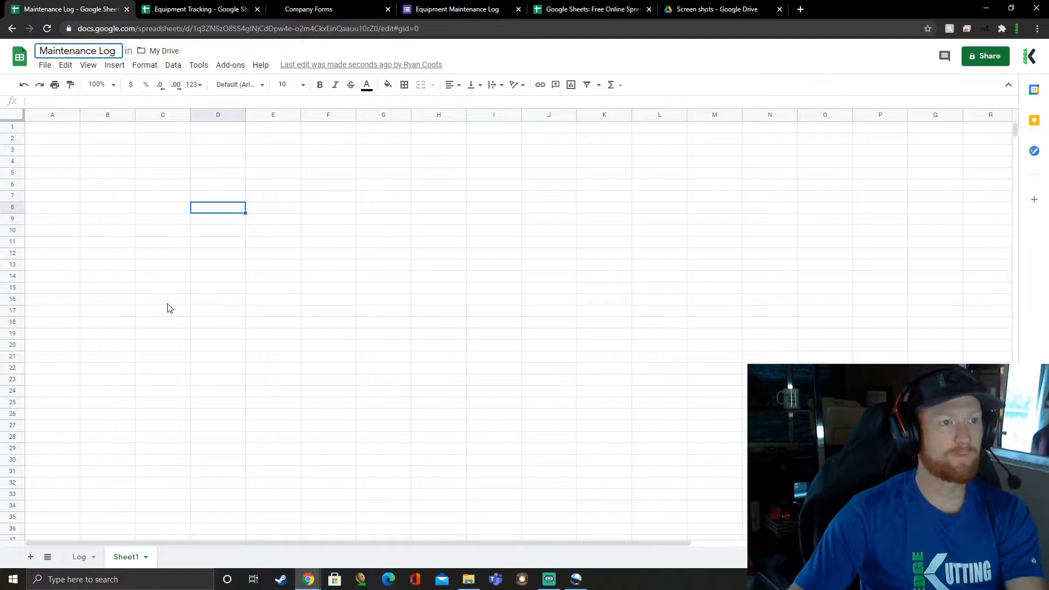
left_click(141, 234)
left_click(108, 253)
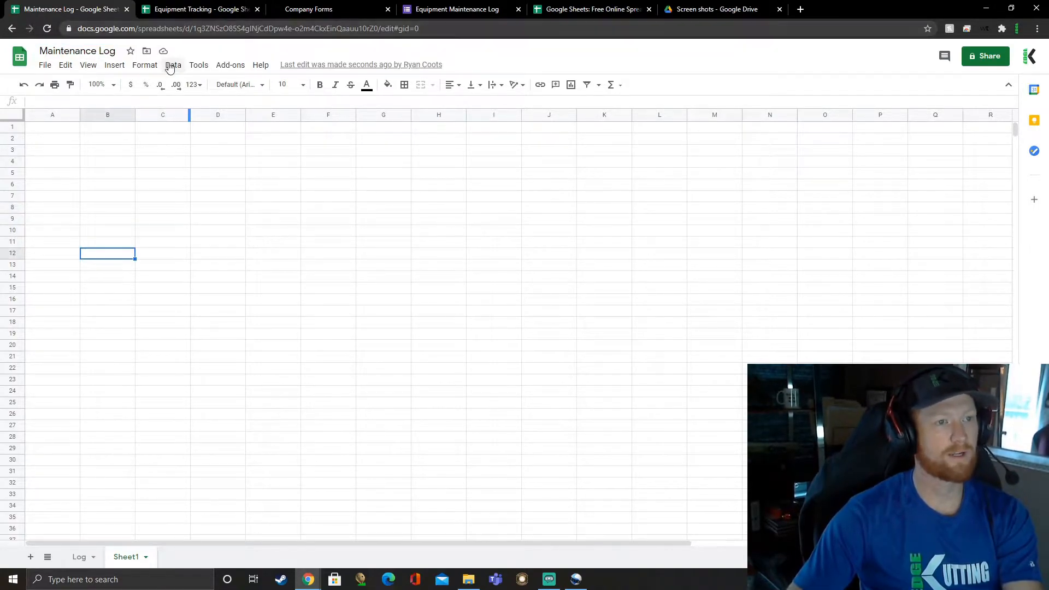
left_click(198, 65)
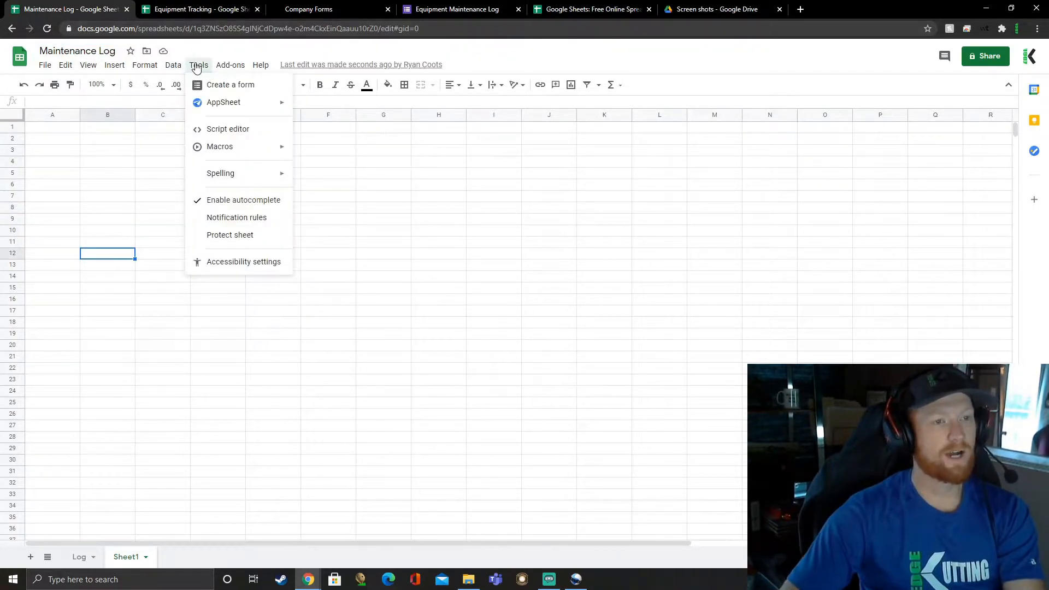
left_click(225, 88)
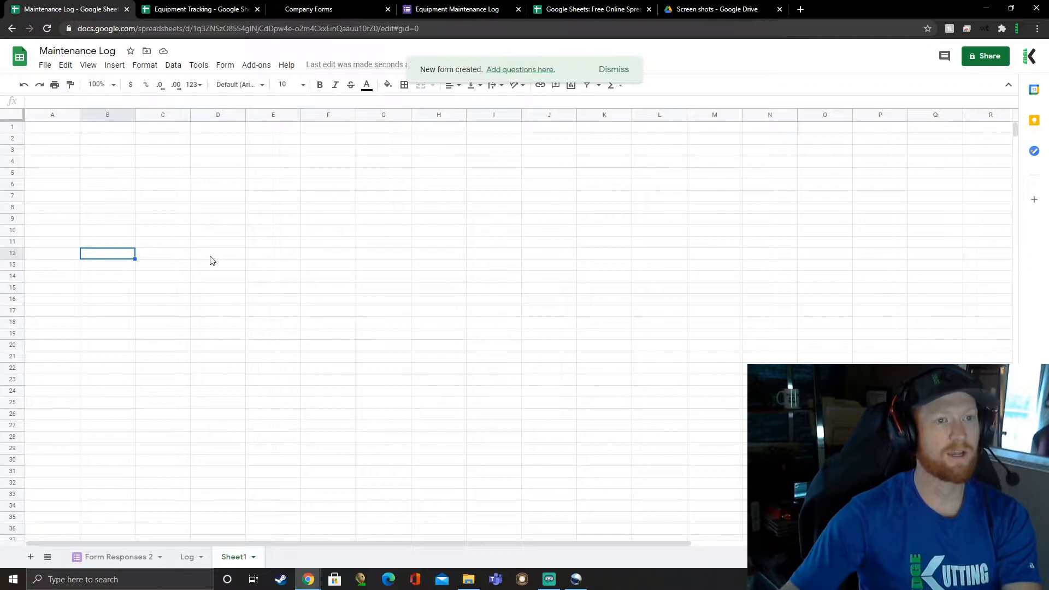
left_click(511, 70)
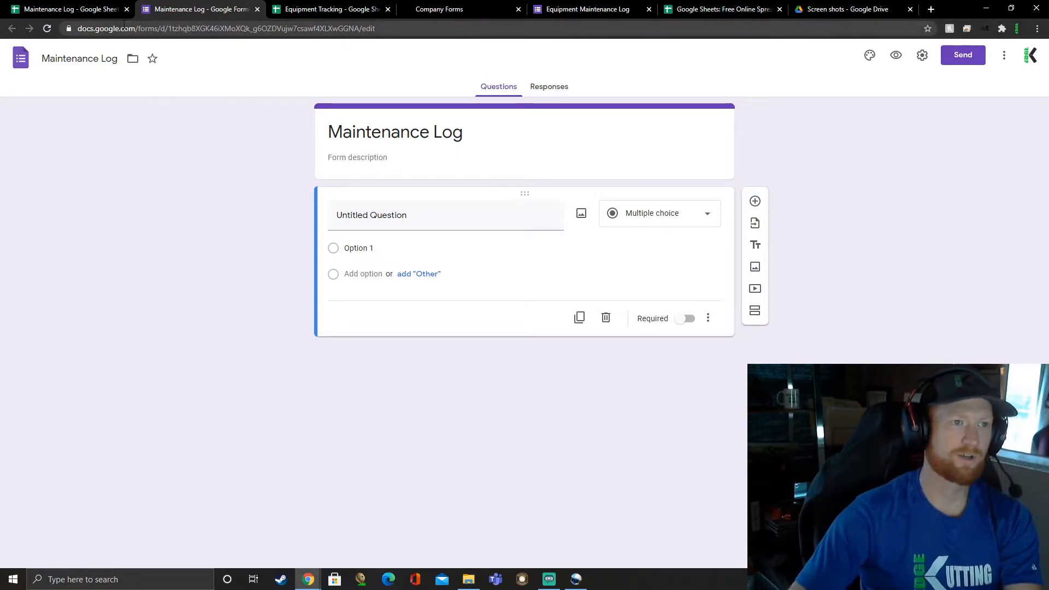
left_click(91, 10)
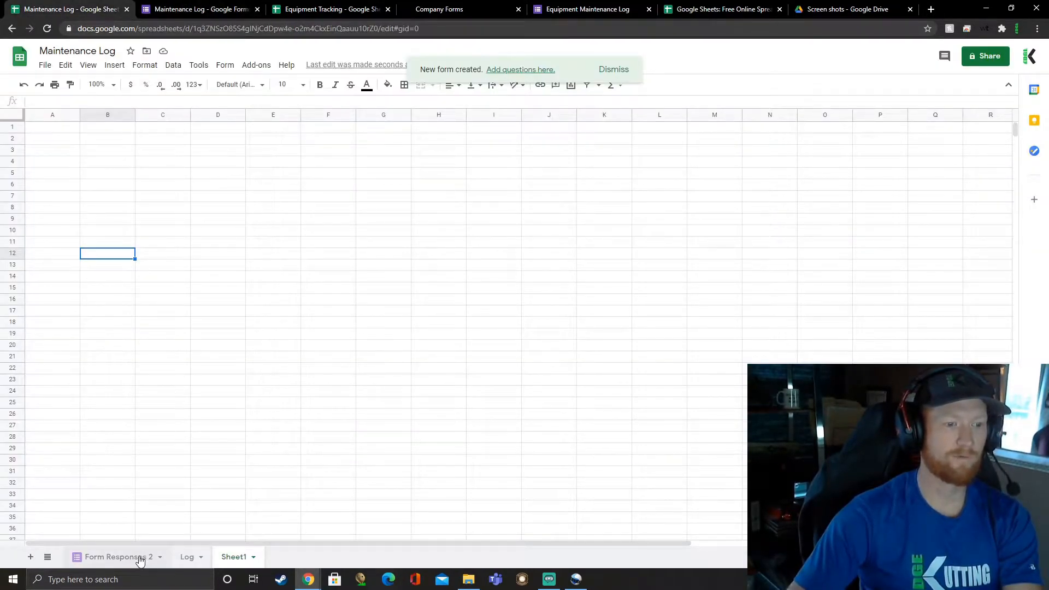
left_click(221, 10)
Step: Title the form's first question "Employee" and make it a dropdown question
left_click(414, 216)
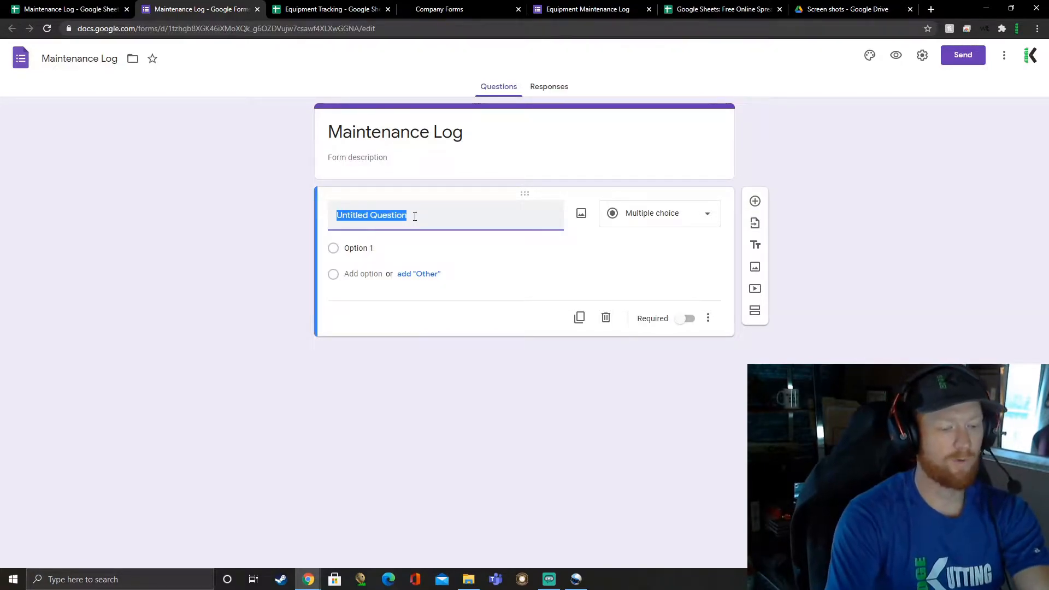
type("Emp")
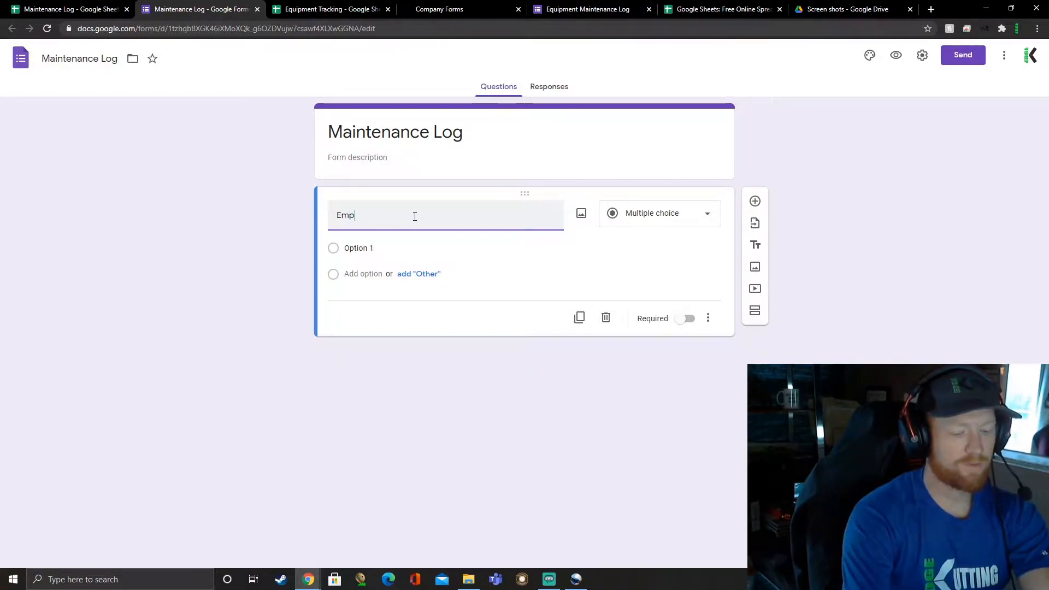
type("loyee")
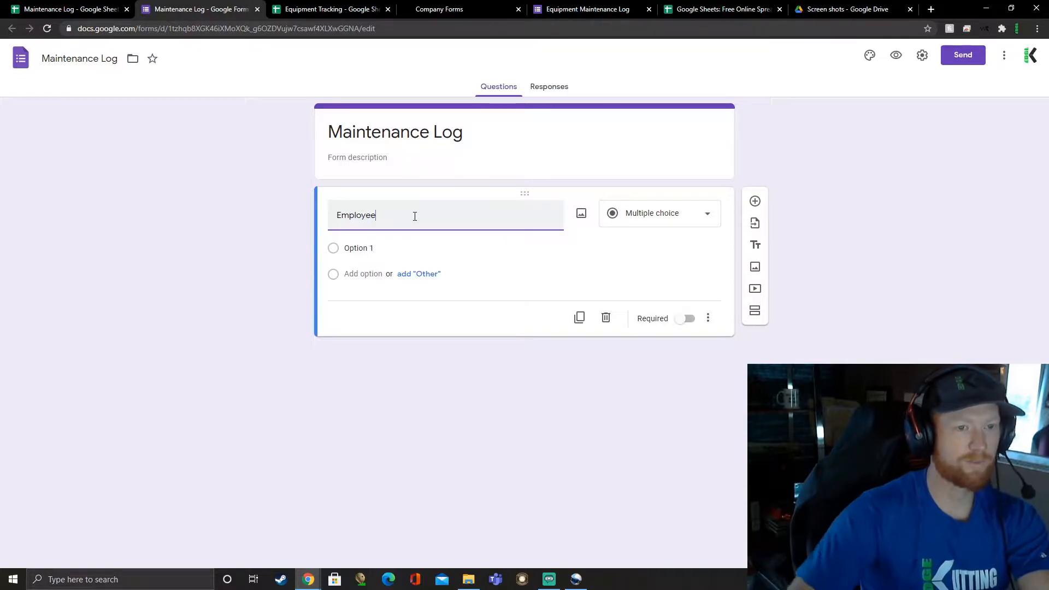
left_click(648, 219)
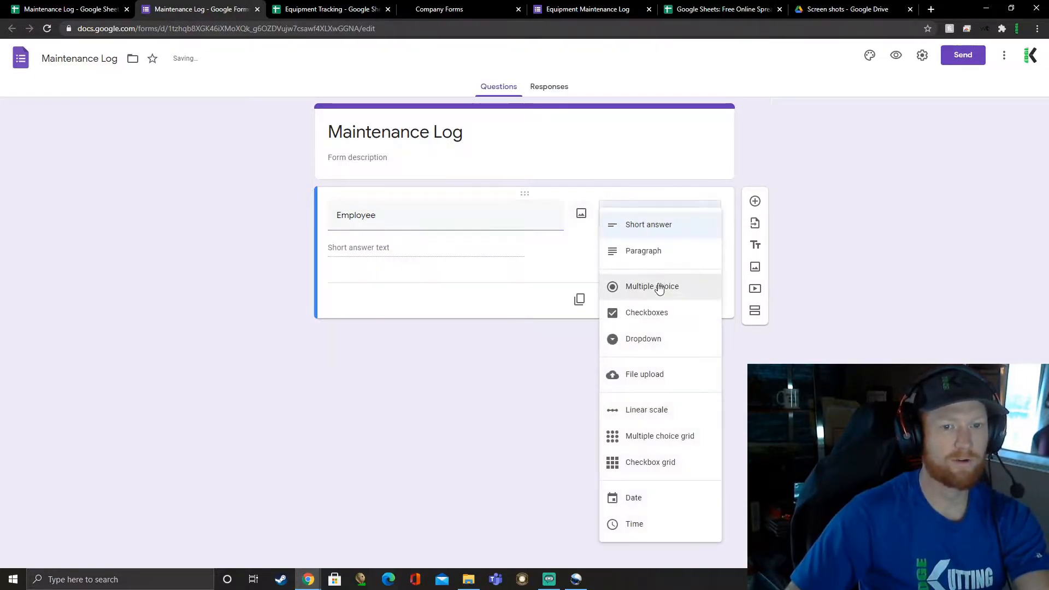
left_click(646, 339)
Step: Add two employees' first names as the Employee dropdown's options and make the question required
type("Ryan")
key("Tab")
key("Tab")
left_click(362, 273)
type("Jo")
left_click(224, 297)
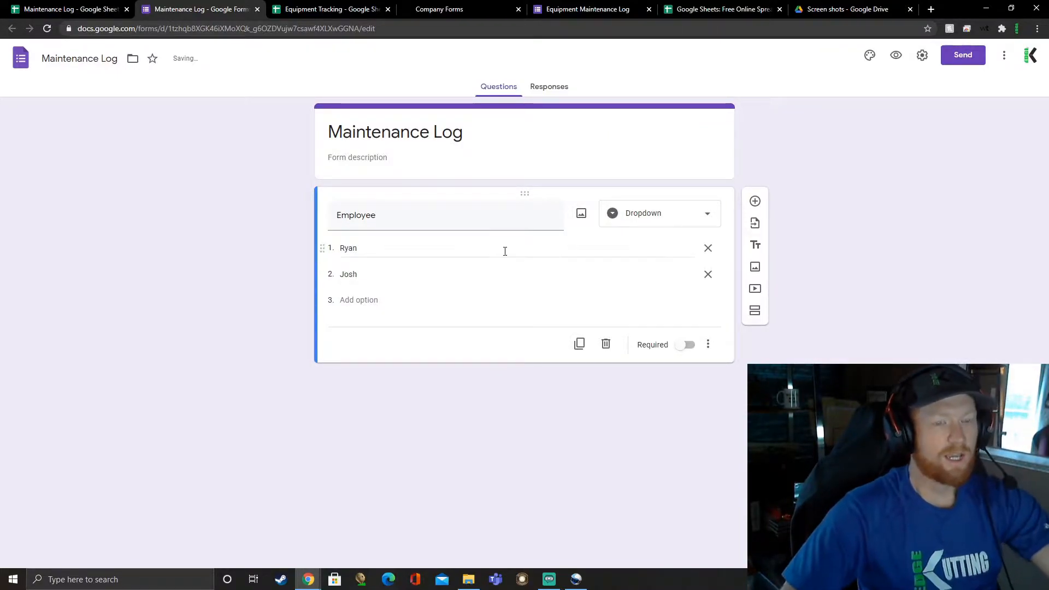
left_click(686, 348)
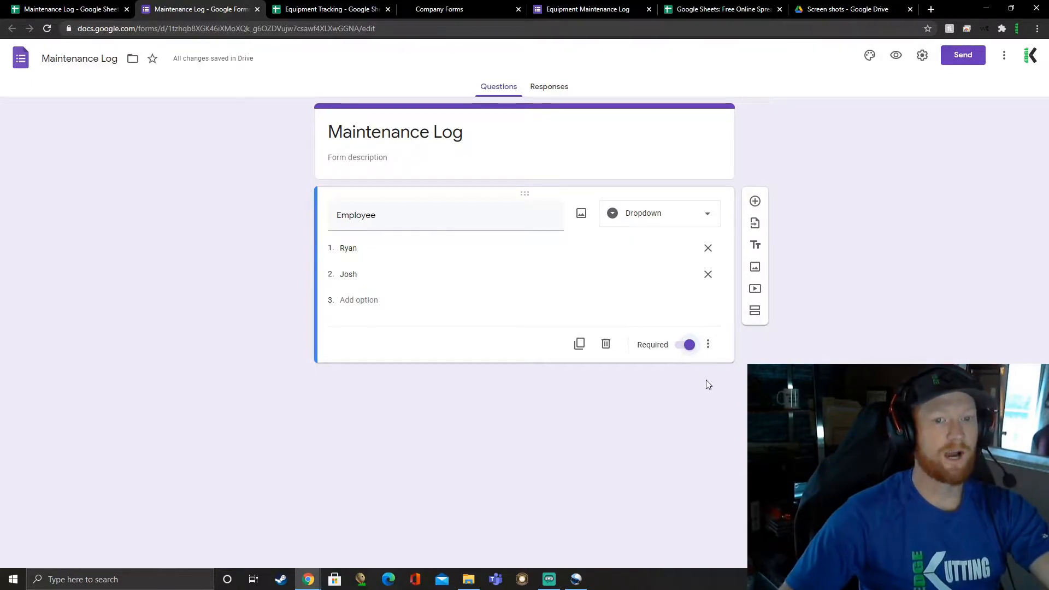
left_click(664, 214)
left_click(664, 213)
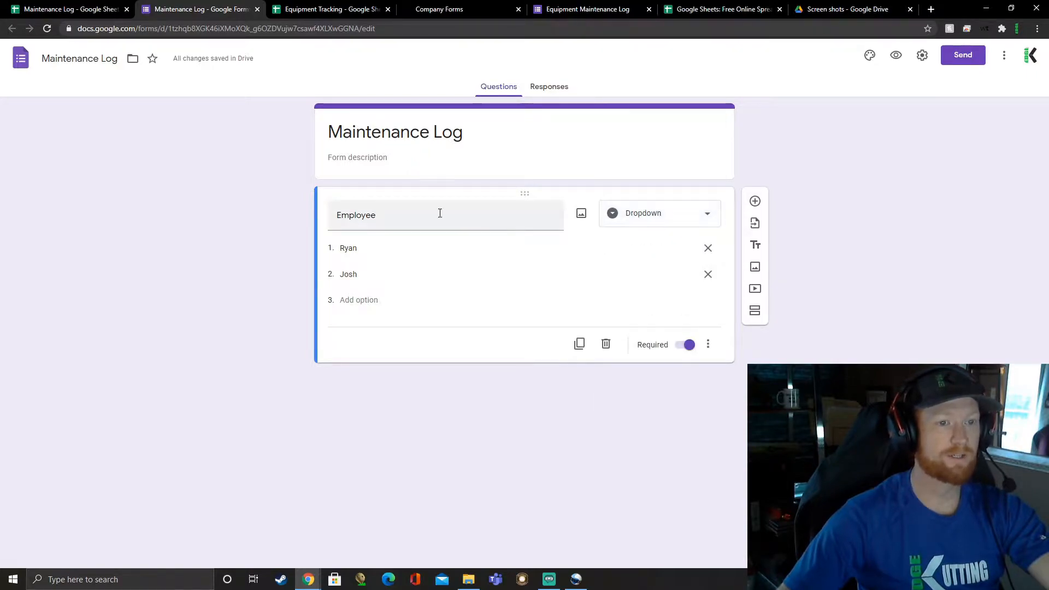
Step: Add a second question titled "Equipment Type" and make it a dropdown
left_click(755, 202)
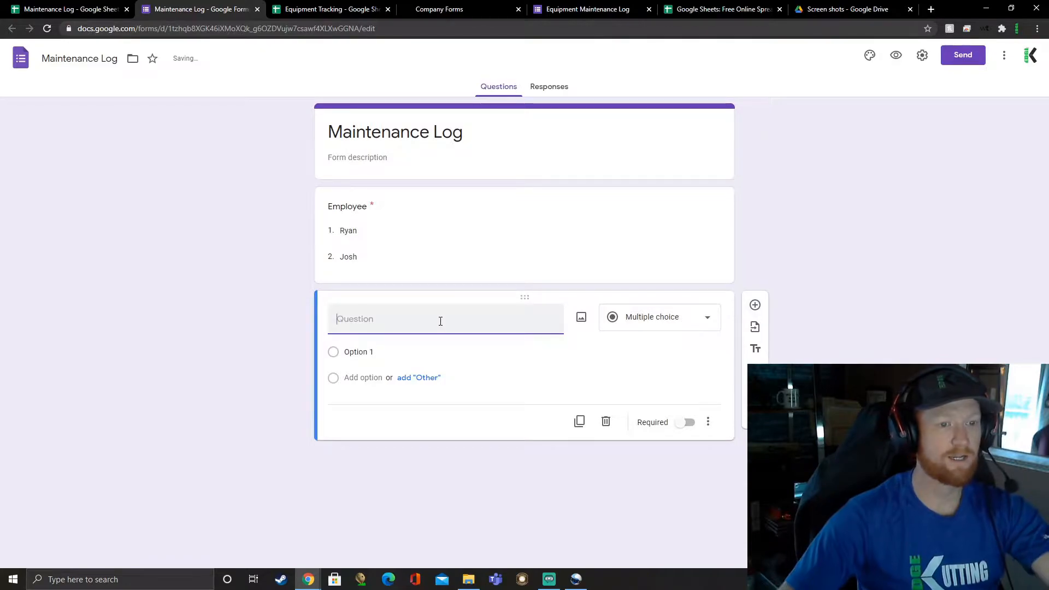
type("E")
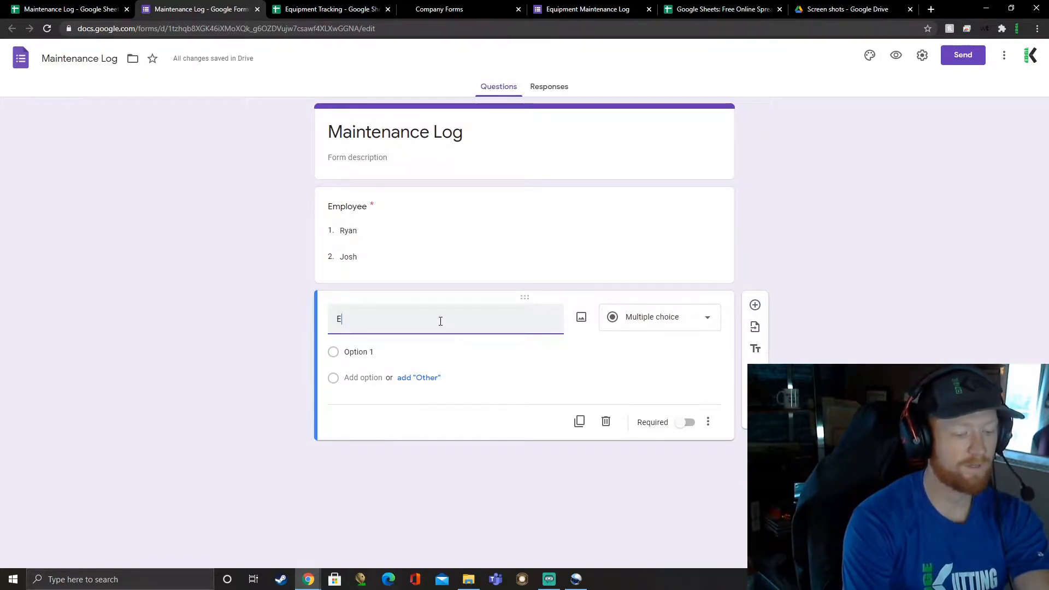
type("quipment Type")
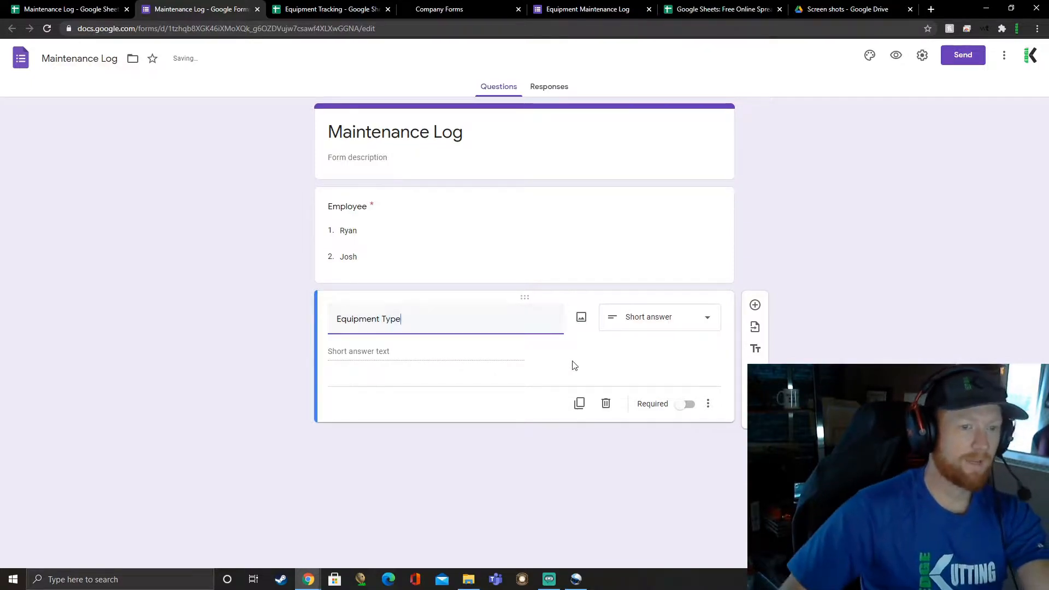
left_click(614, 326)
left_click(643, 339)
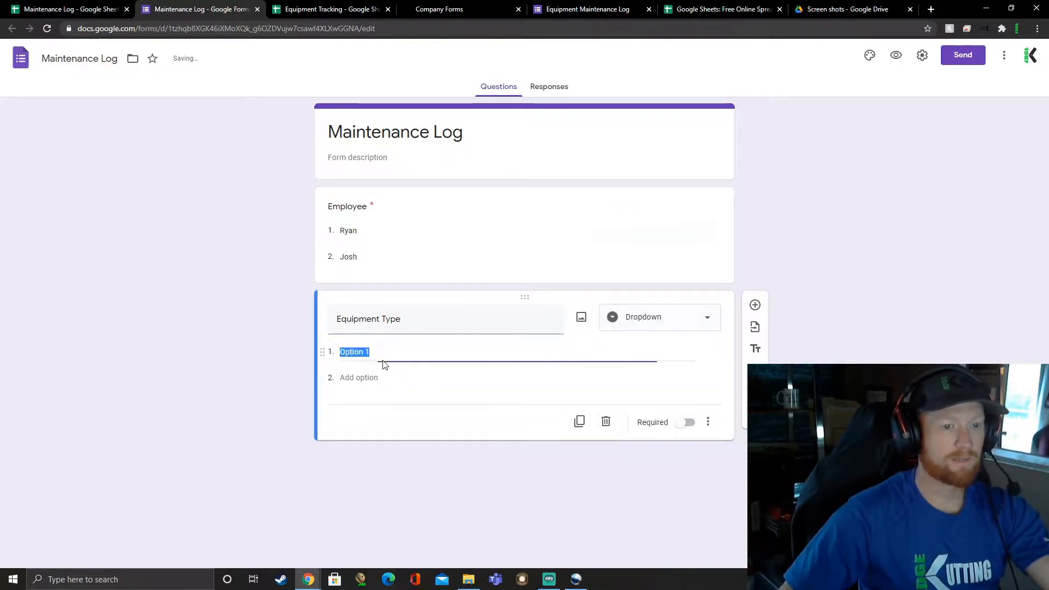
Step: Give the Equipment Type question the options "Truck" and "Mowers" and make it required
type("Truyc")
key("BackSpace")
key("BackSpace")
type("ckj")
key("Tab")
type("T")
key("BackSpace")
type("Mow")
type("err")
key("BackSpace")
double_click(390, 356)
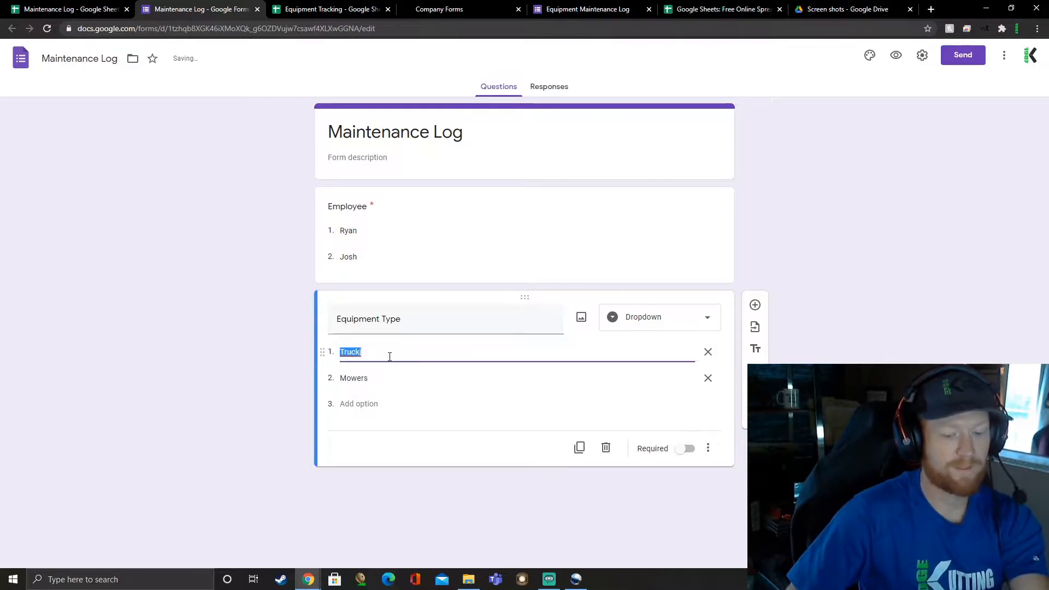
type("Truck")
left_click(685, 449)
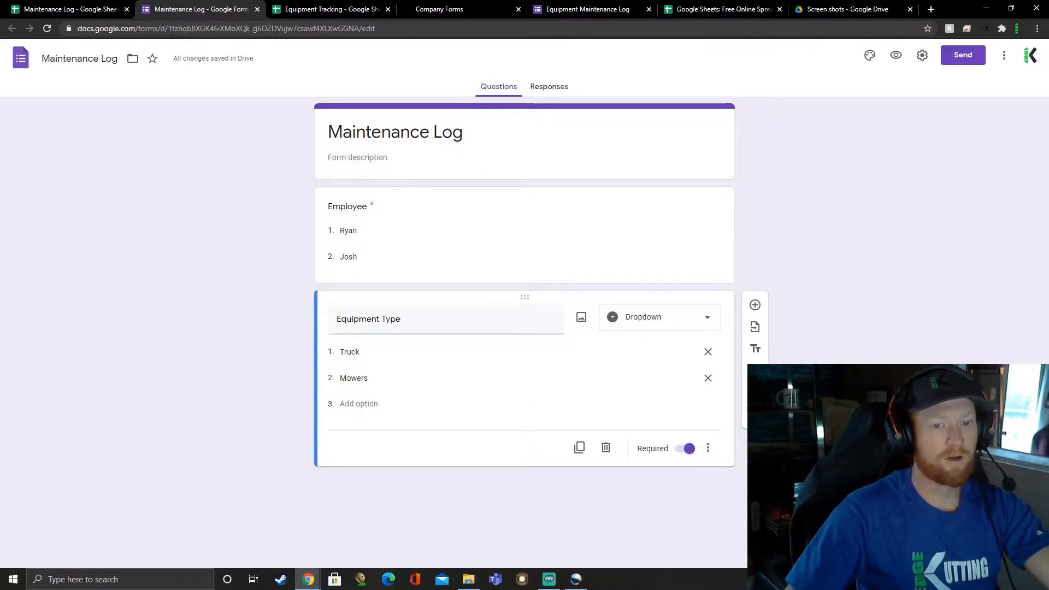
Step: Add a new section titled "Truck" with the description "Rotate Tires every 5k miles"
left_click(754, 414)
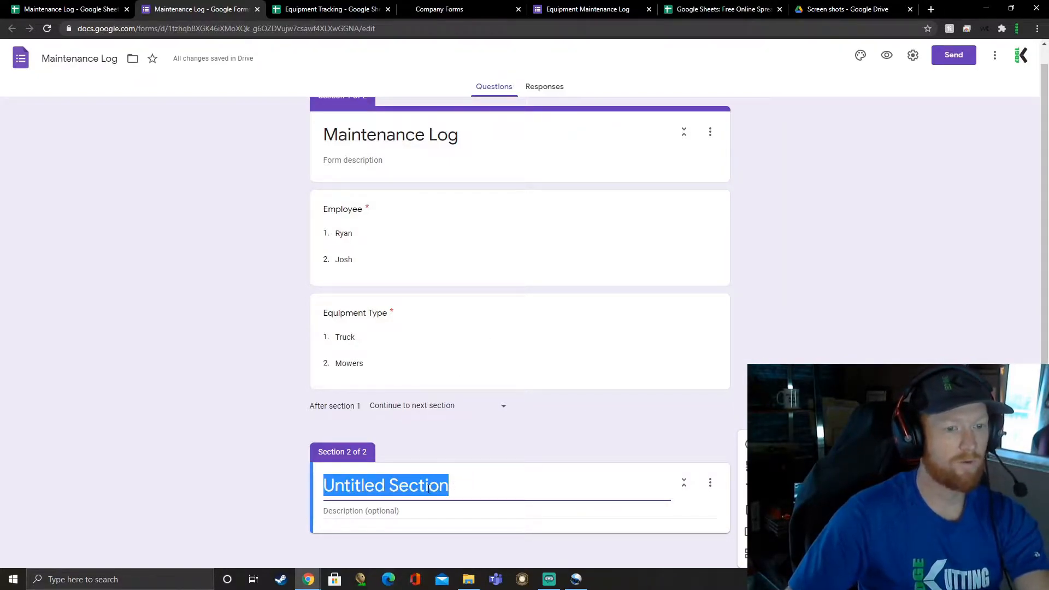
type("Truck")
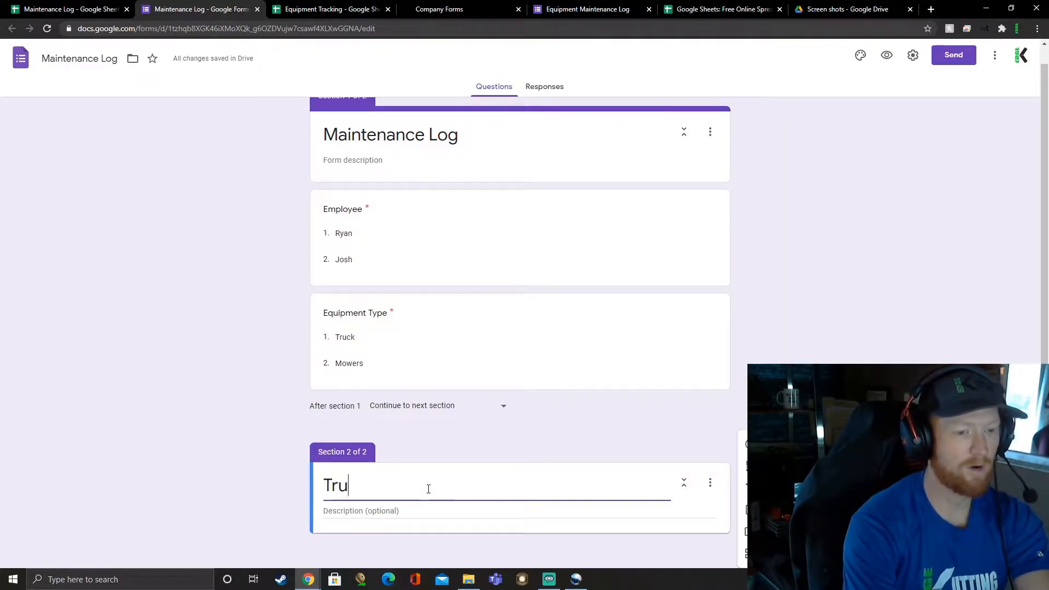
left_click(402, 510)
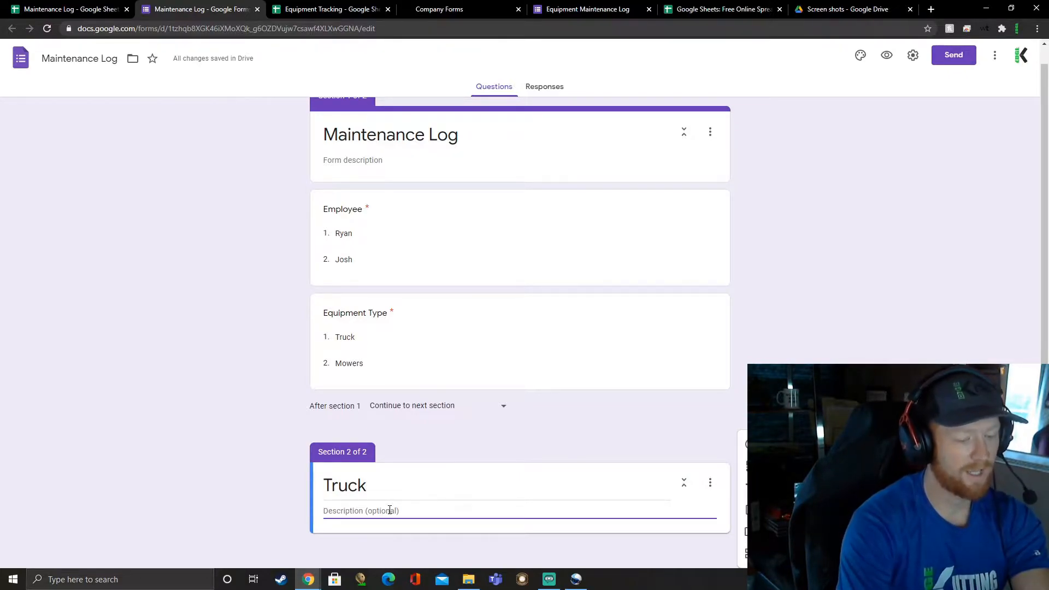
type("Rotate")
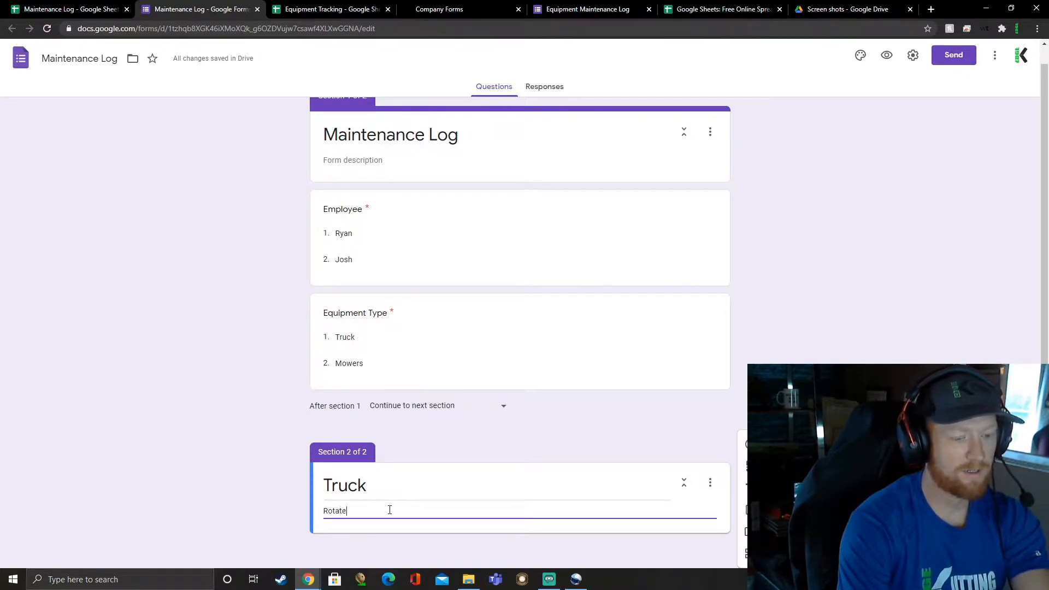
type(" Tires every 5k mile")
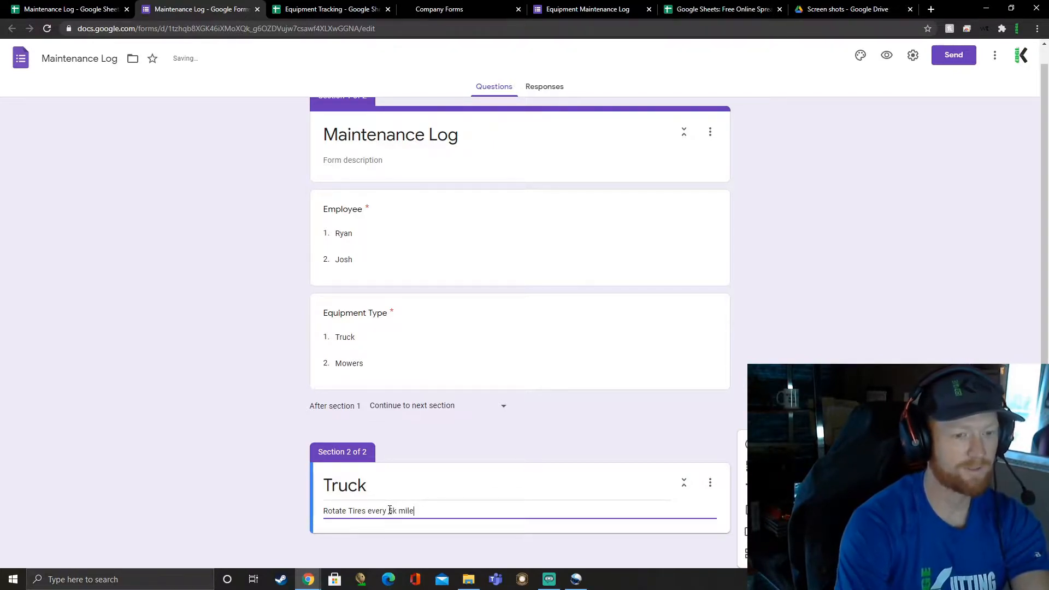
type("s")
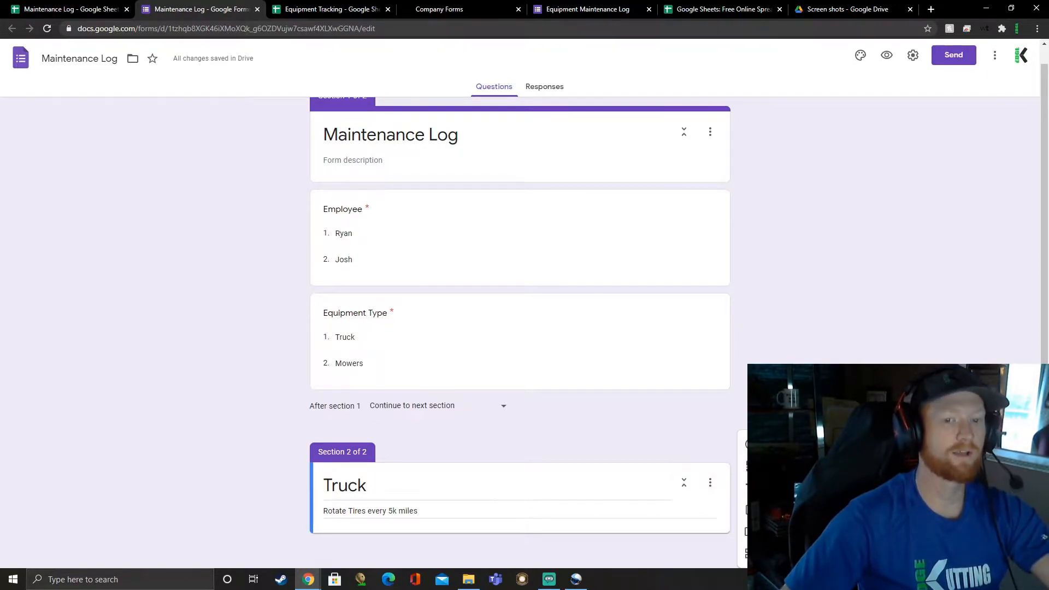
Step: Add a dropdown question titled "Truck" to the Truck section
left_click(748, 444)
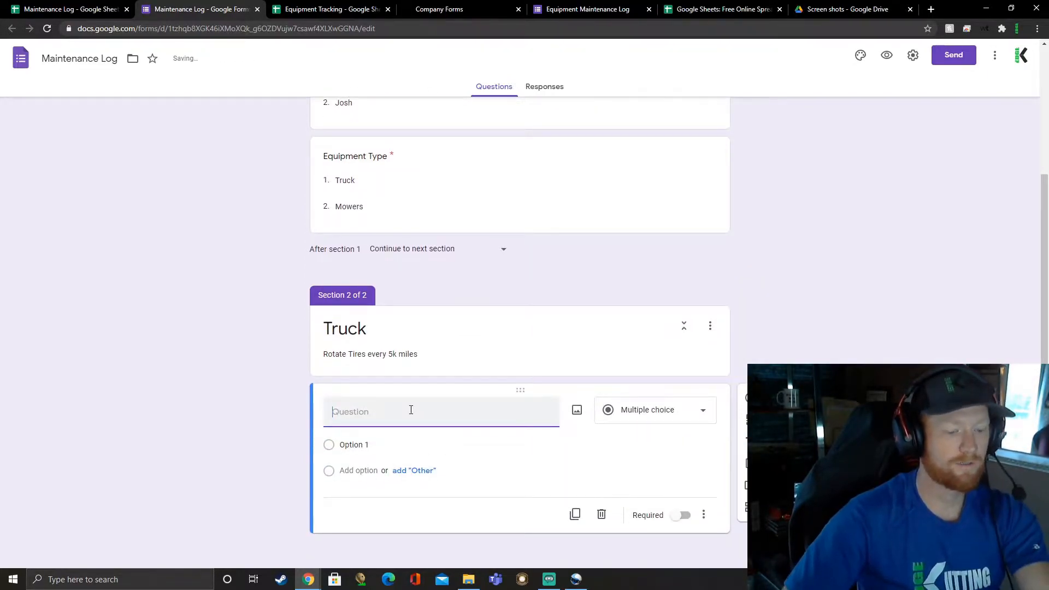
type("Truck")
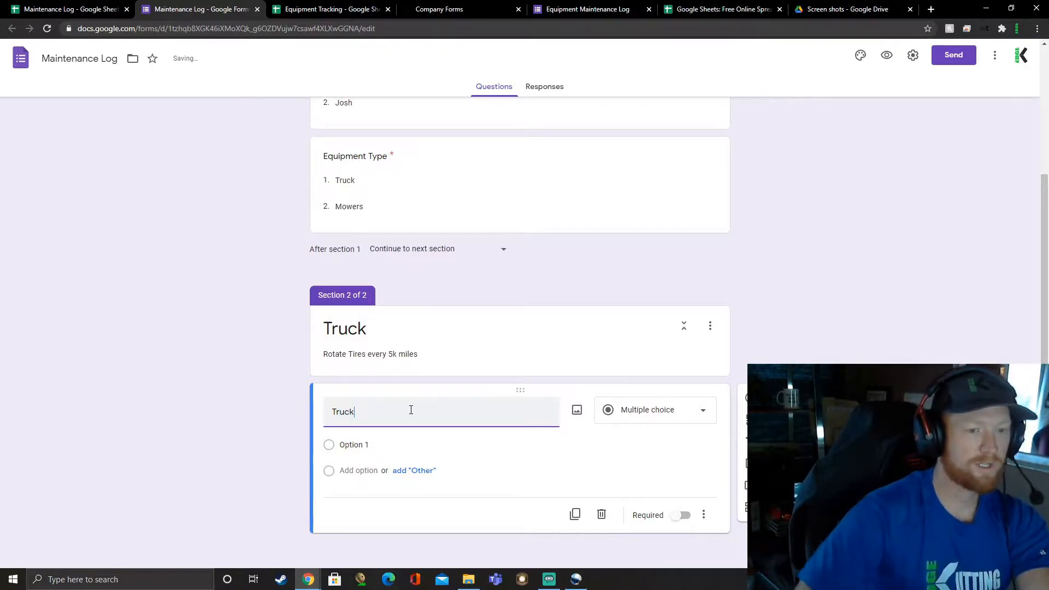
left_click(623, 411)
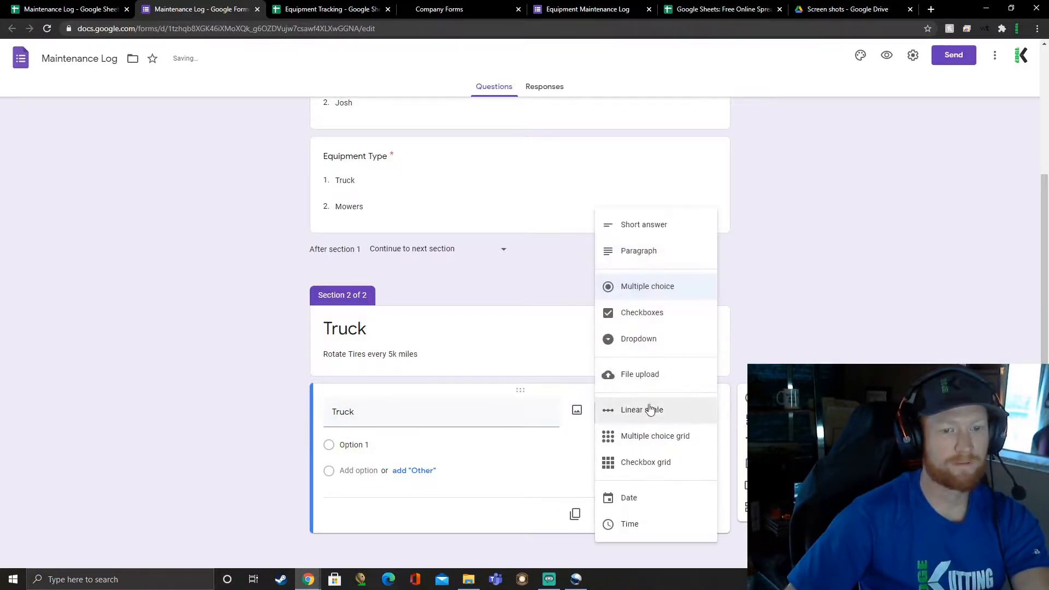
left_click(634, 339)
Step: Give the Truck question the options "2001 F-150" and "2005 Ram 1500" and make it required
left_click(362, 457)
type("2001")
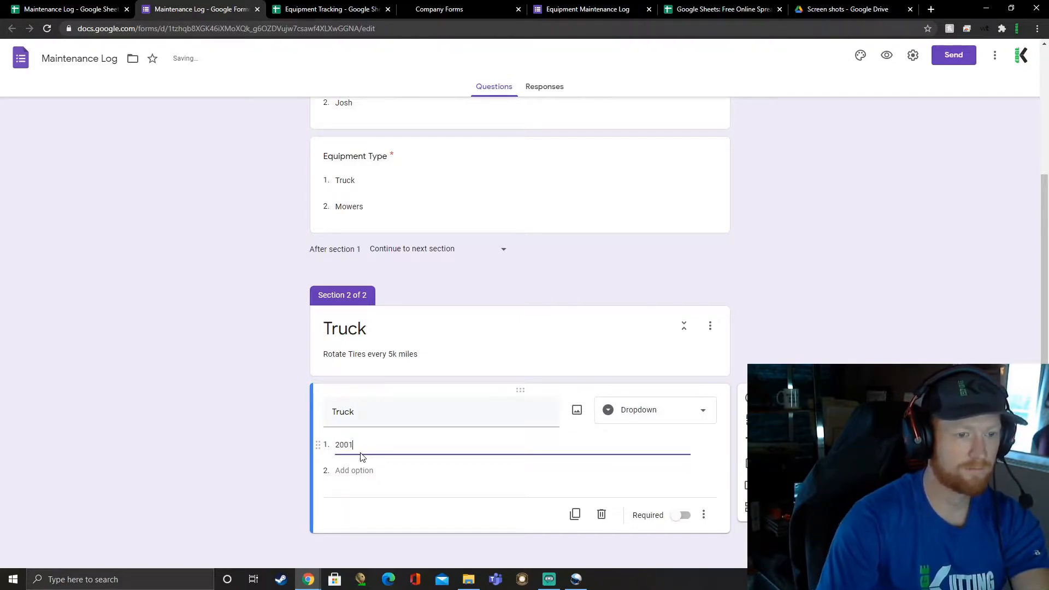
type(" F-150")
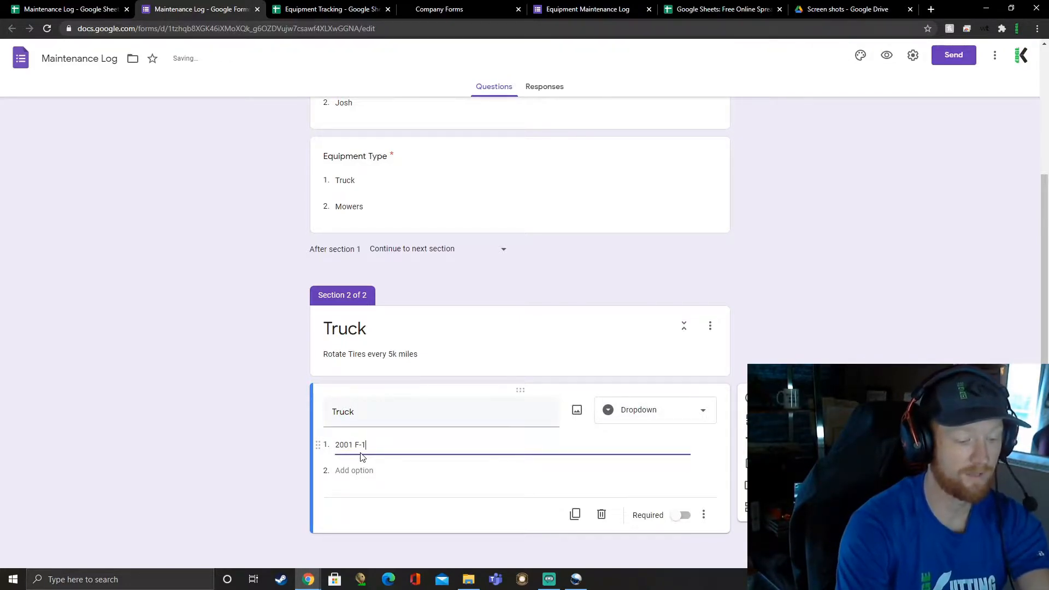
left_click(356, 471)
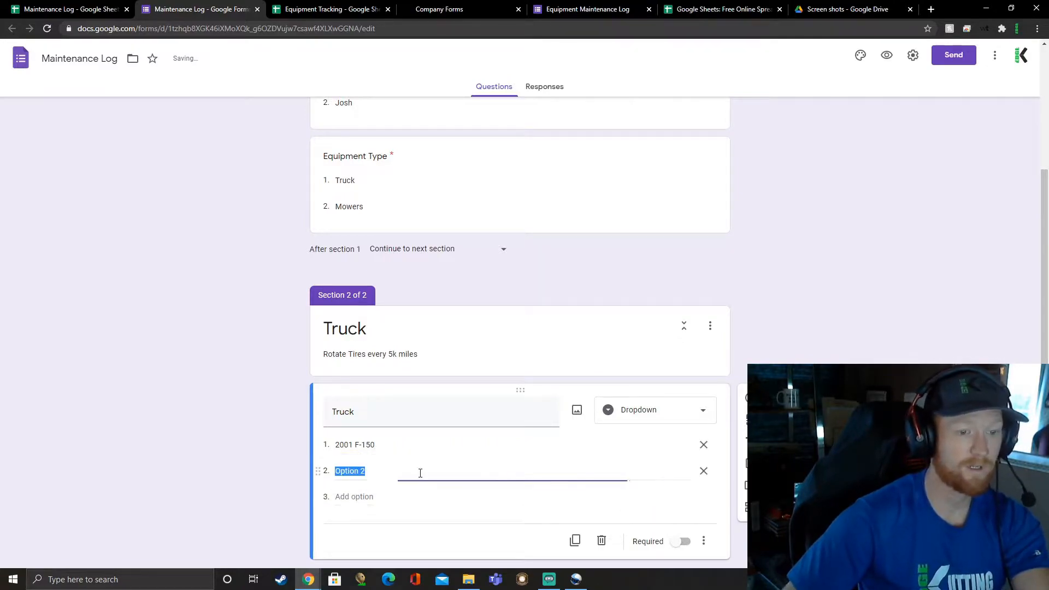
type("2005 ")
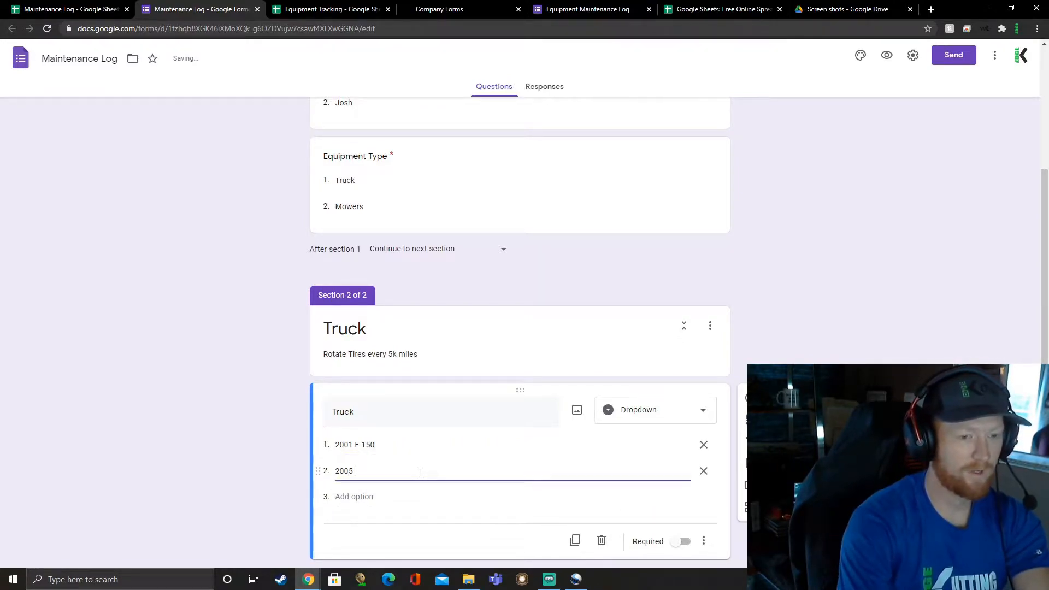
type("Ram 1500")
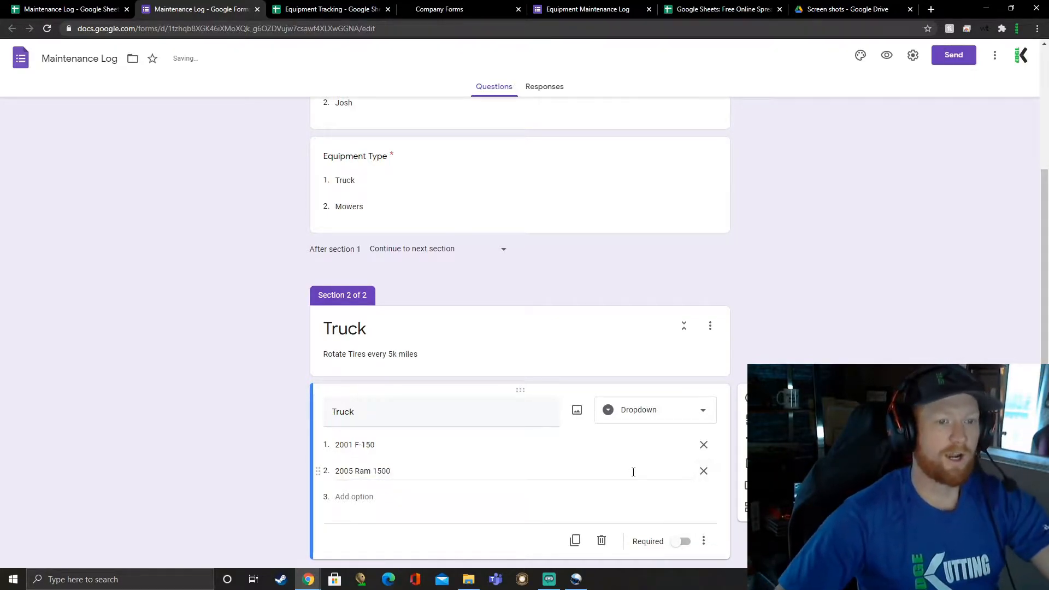
left_click(677, 543)
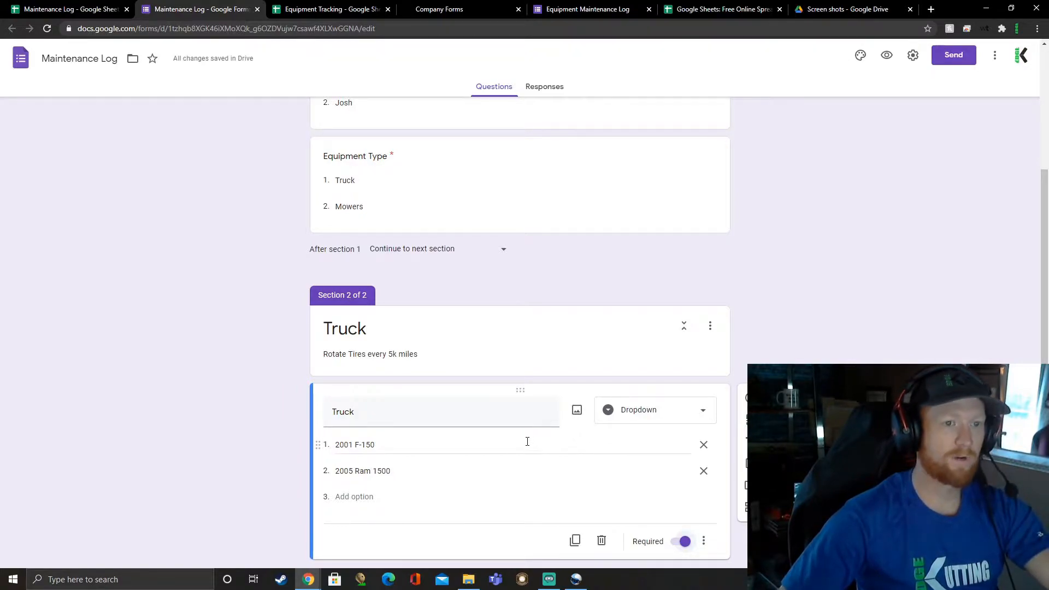
scroll(502, 447, "up", 3)
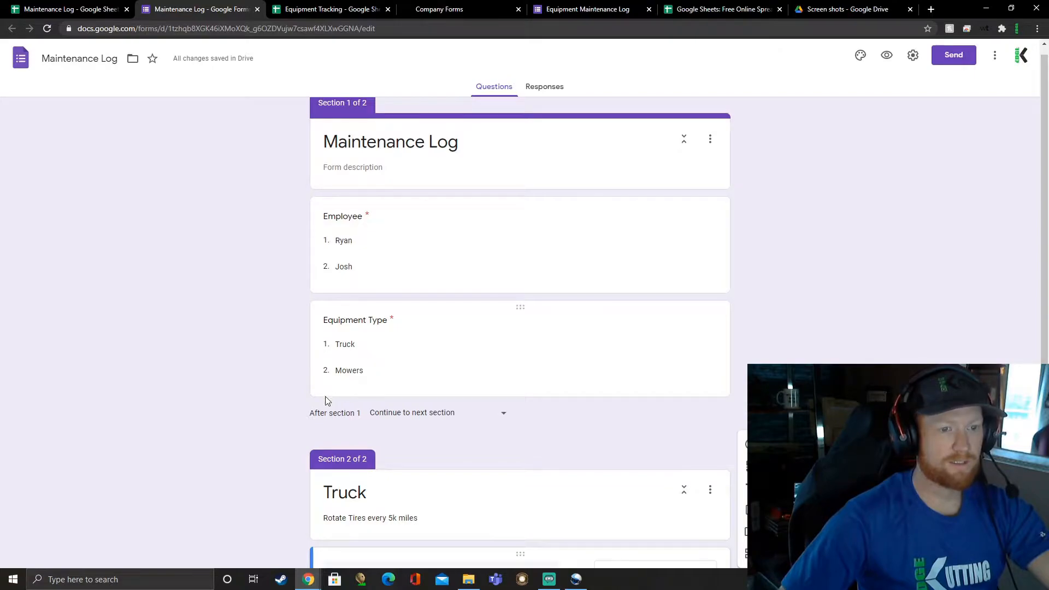
Step: Enable answer-based section routing on Equipment Type, sending "Truck" to section 2 (Truck) and leaving "Mowers" on "Continue to next section"
scroll(402, 415, "down", 3)
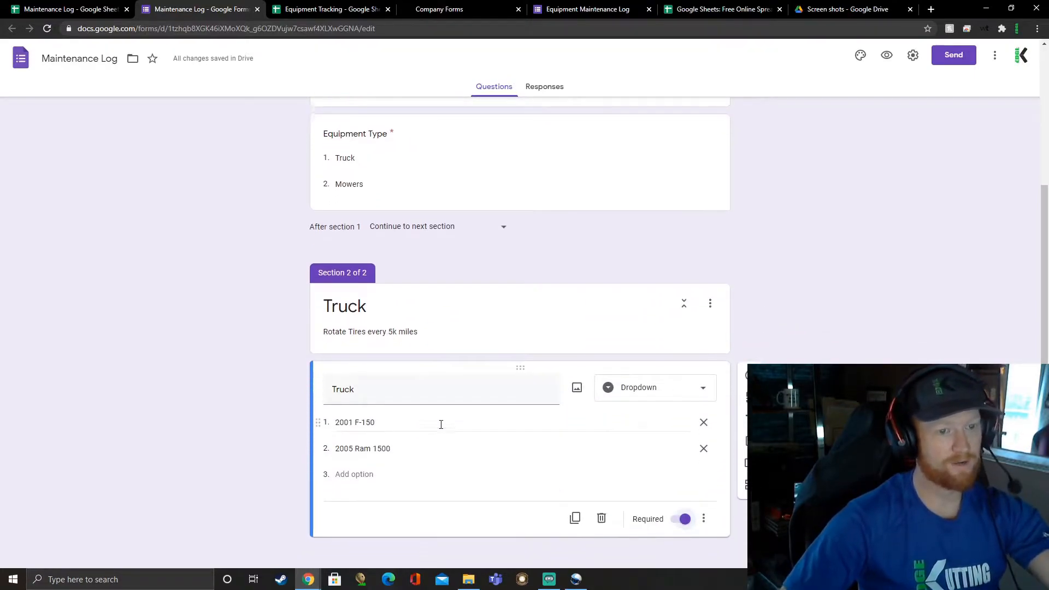
scroll(441, 424, "up", 3)
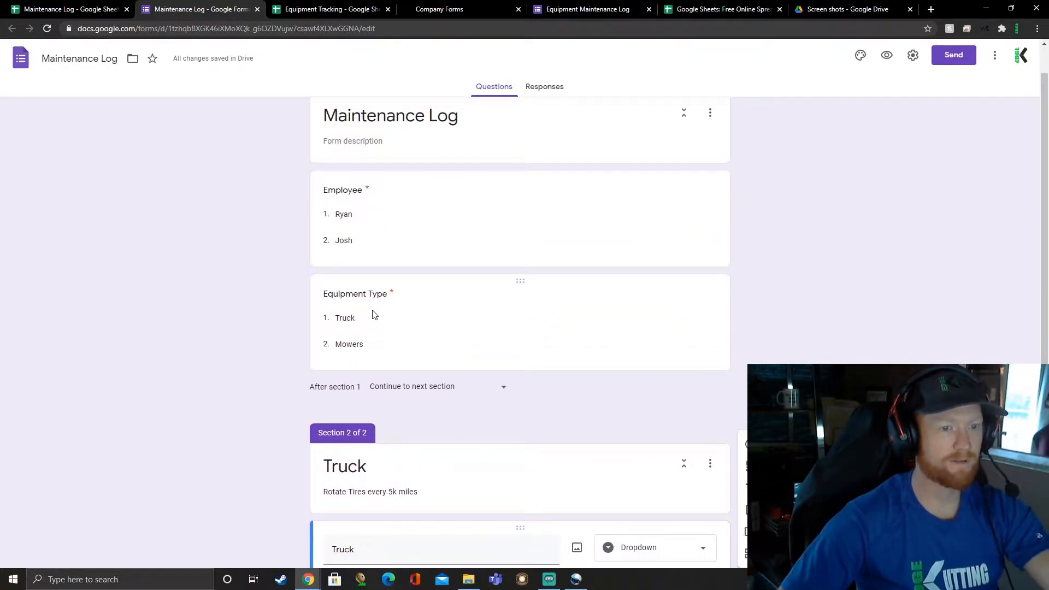
left_click(360, 320)
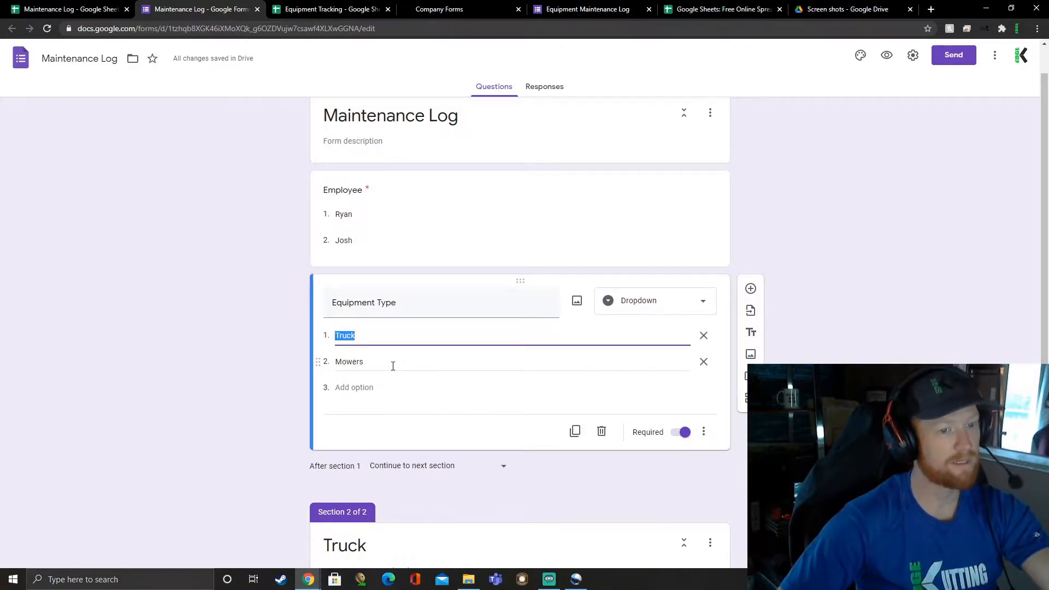
left_click(447, 413)
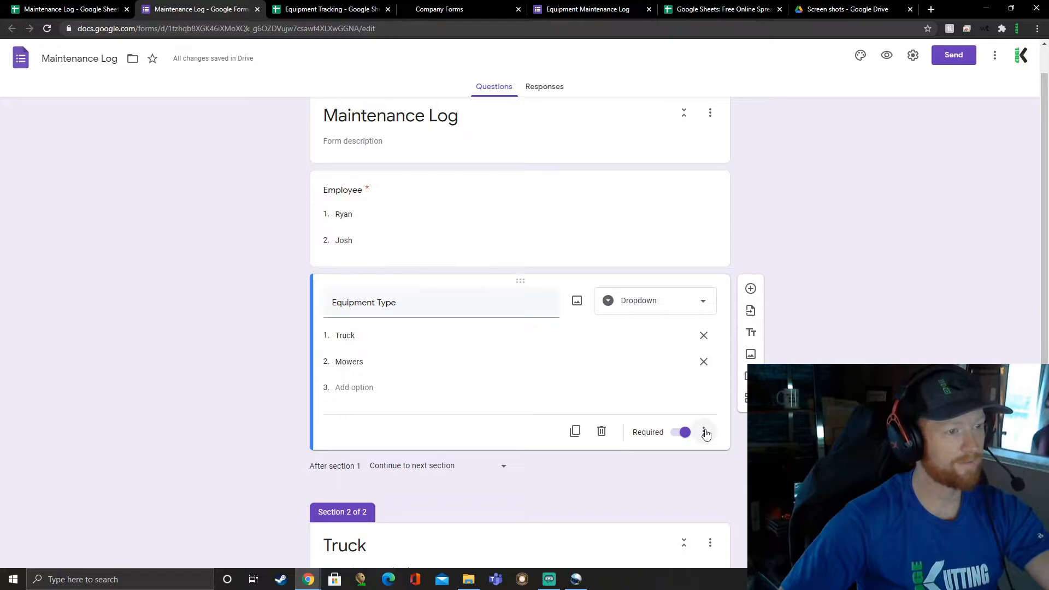
left_click(705, 432)
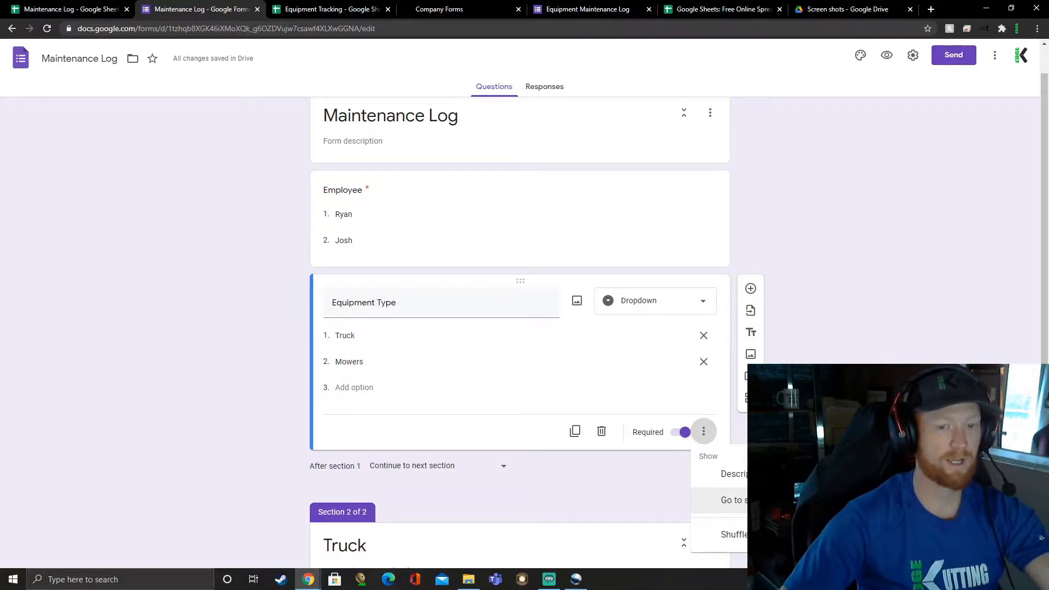
left_click(732, 500)
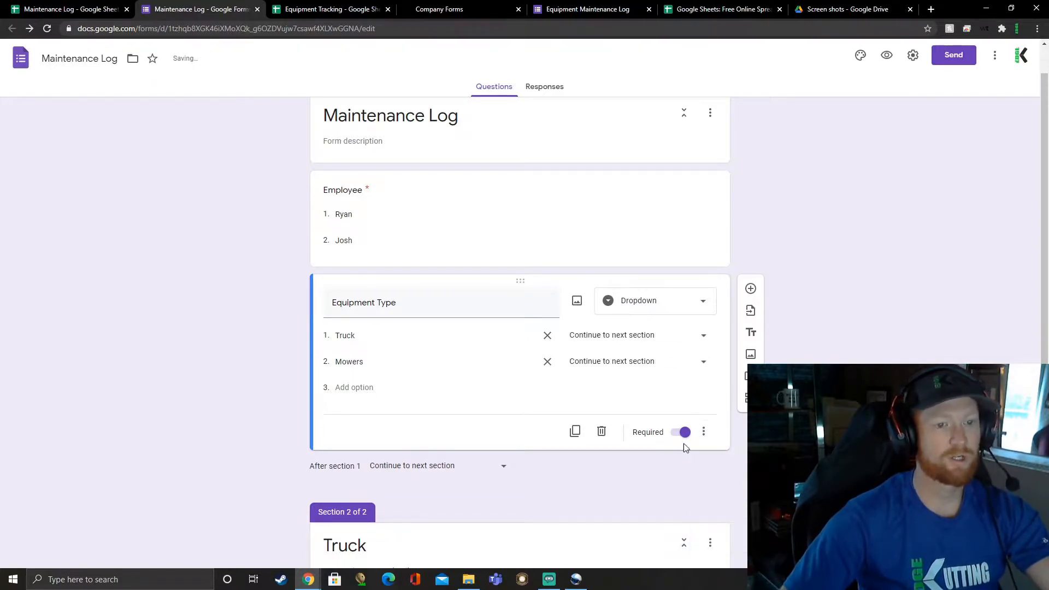
left_click(624, 335)
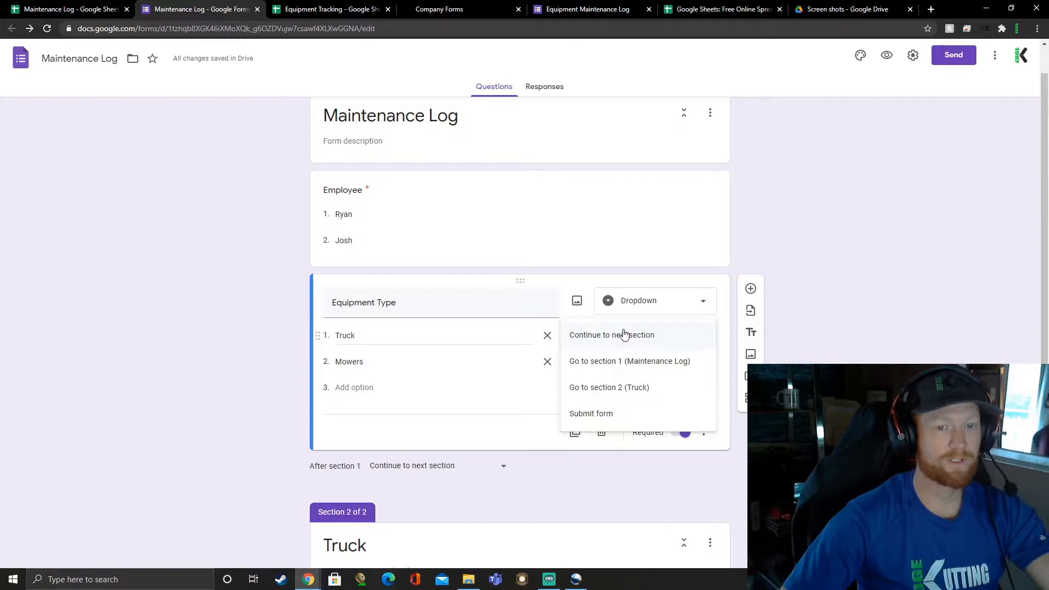
left_click(642, 389)
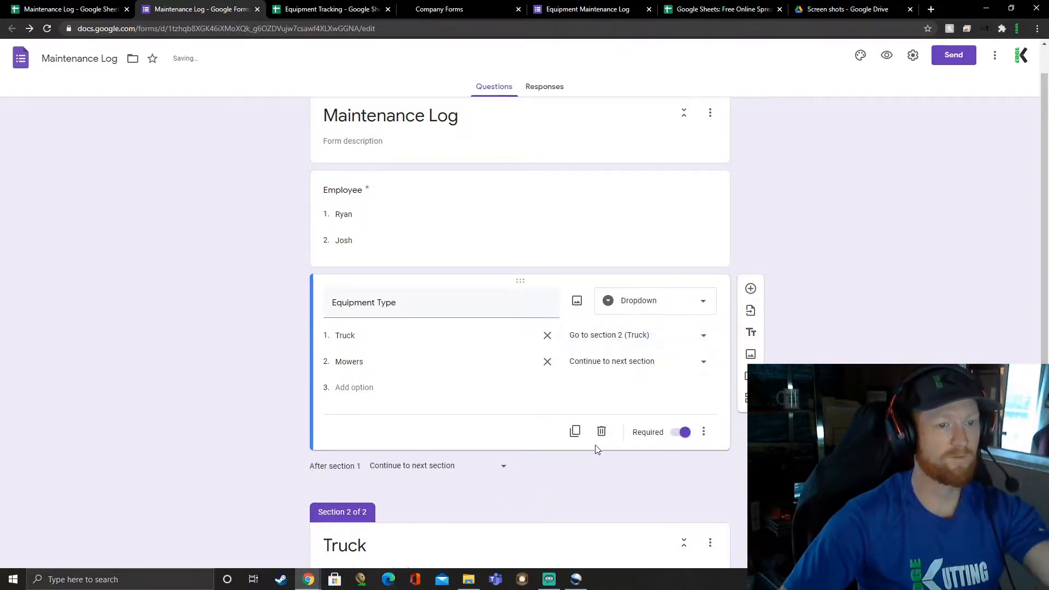
left_click(604, 363)
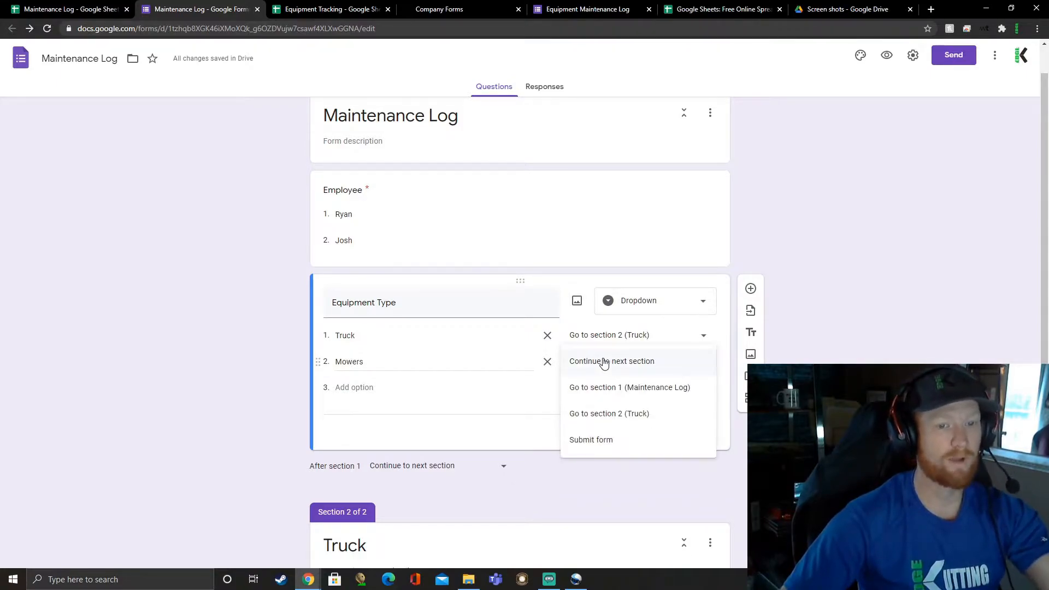
left_click(609, 361)
Step: Add a required short-answer question titled "Miles" below the Truck question in the Truck section
scroll(612, 391, "down", 3)
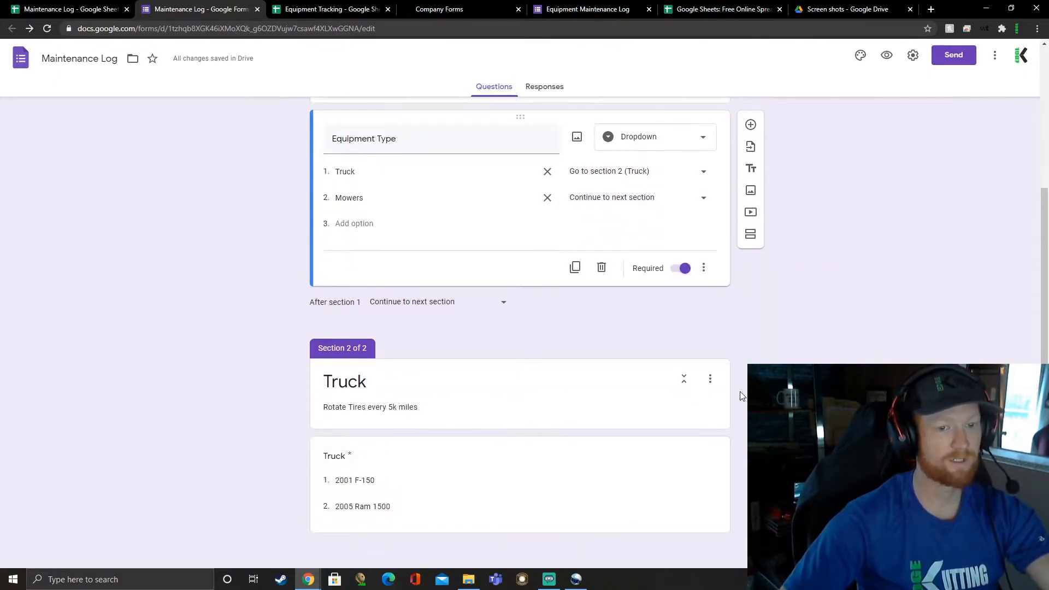
left_click(611, 391)
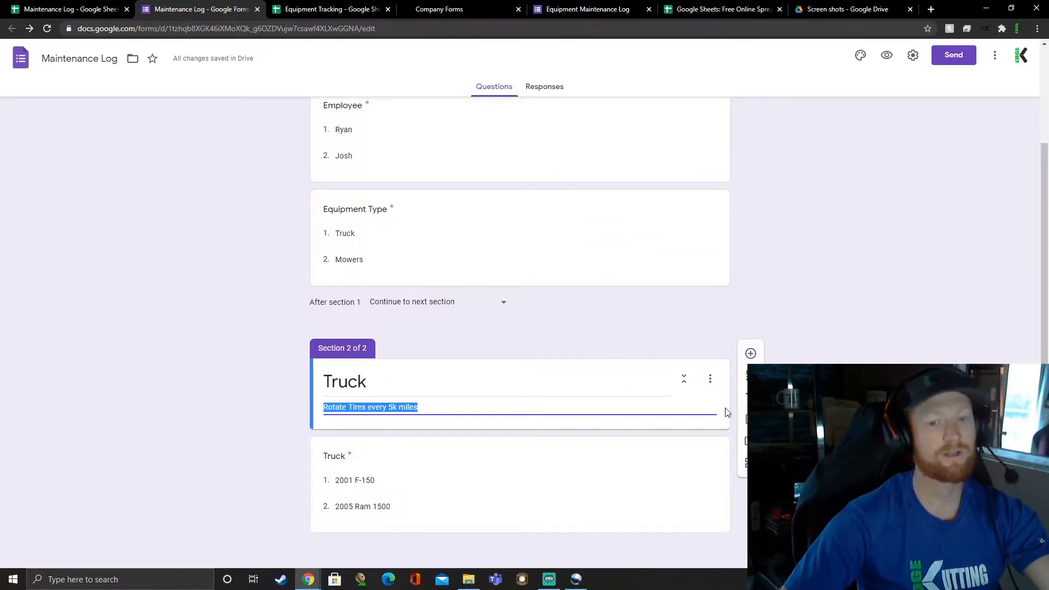
left_click(575, 458)
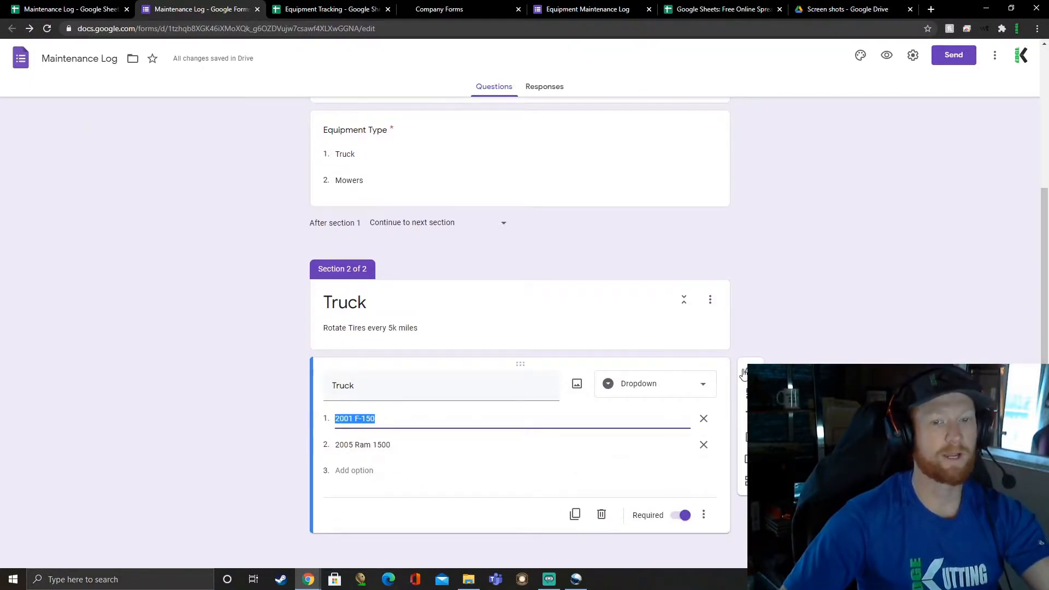
left_click(744, 373)
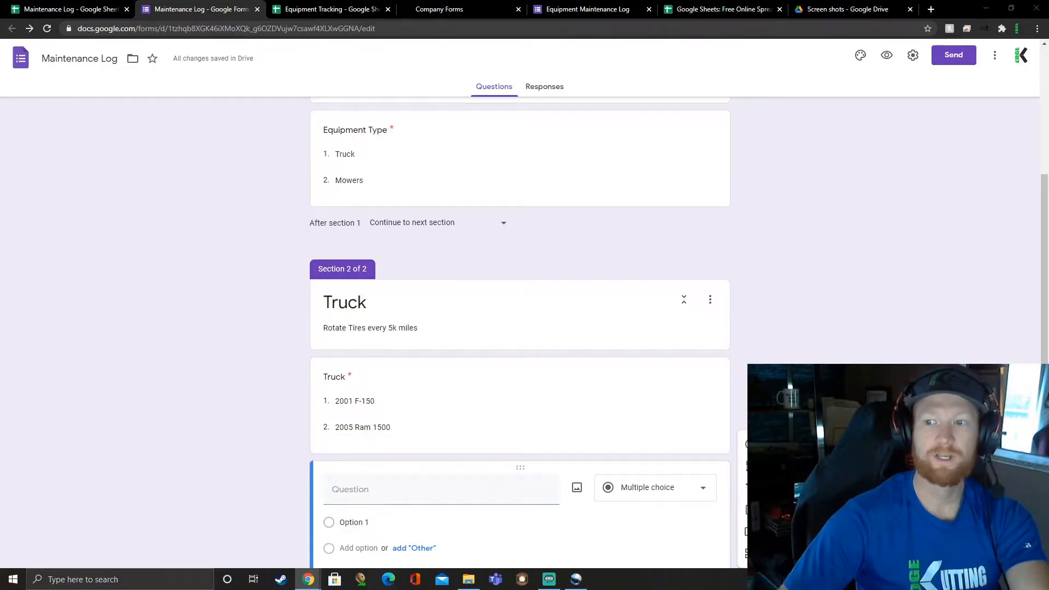
left_click(428, 503)
type("Miles")
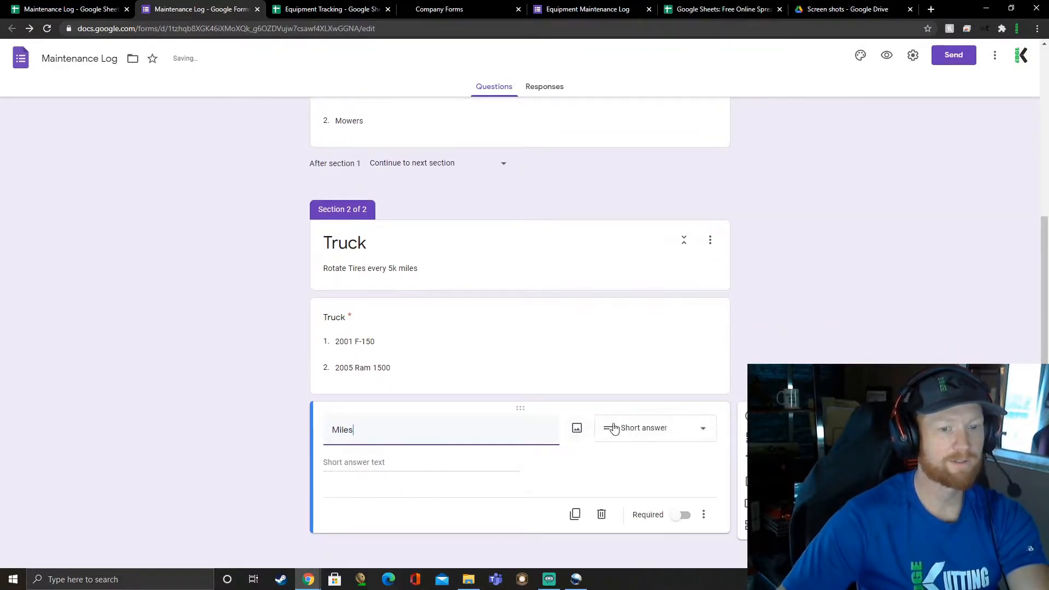
left_click(678, 520)
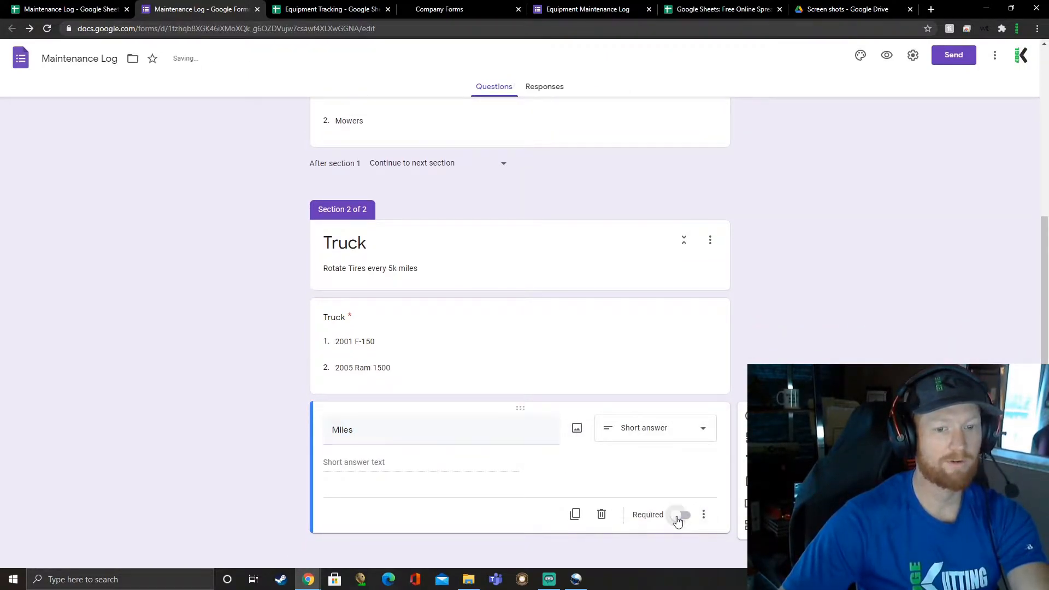
Step: Add a short-answer question titled "Next Service" below the Miles question
left_click(751, 417)
type("Next Service")
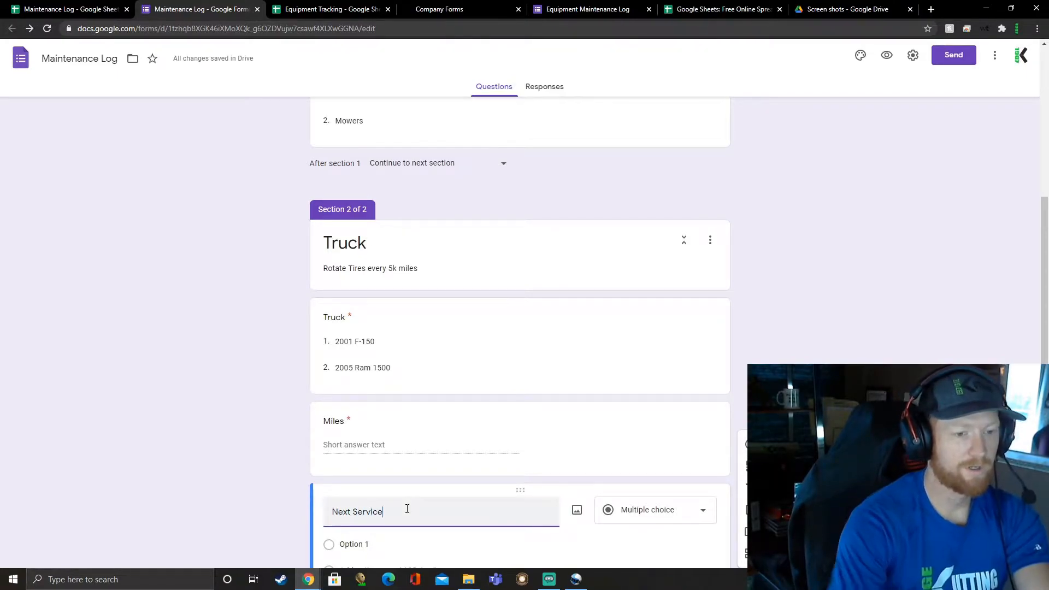
scroll(563, 478, "down", 2)
left_click(656, 413)
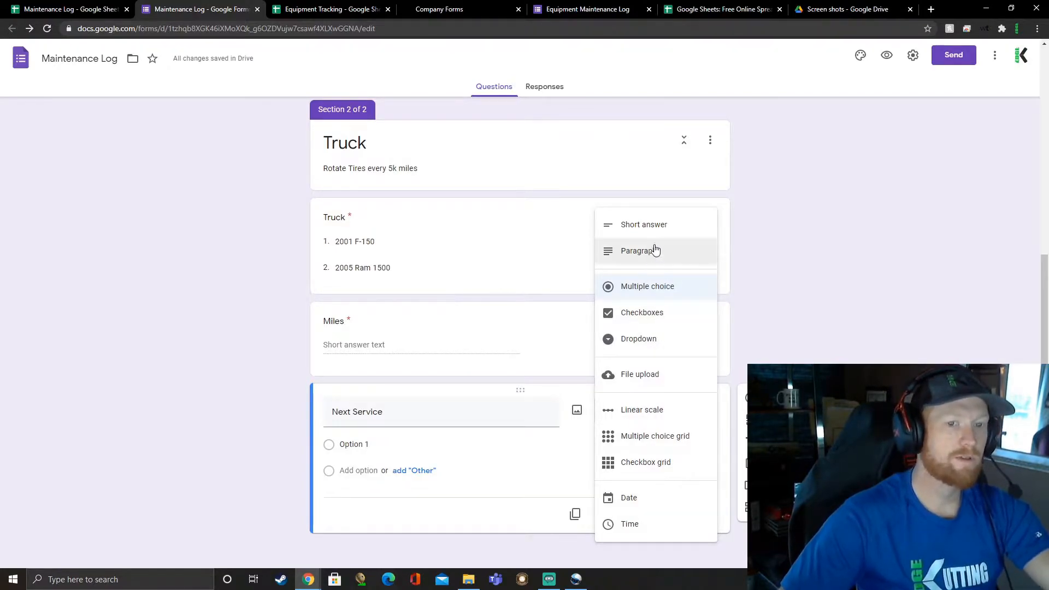
left_click(656, 224)
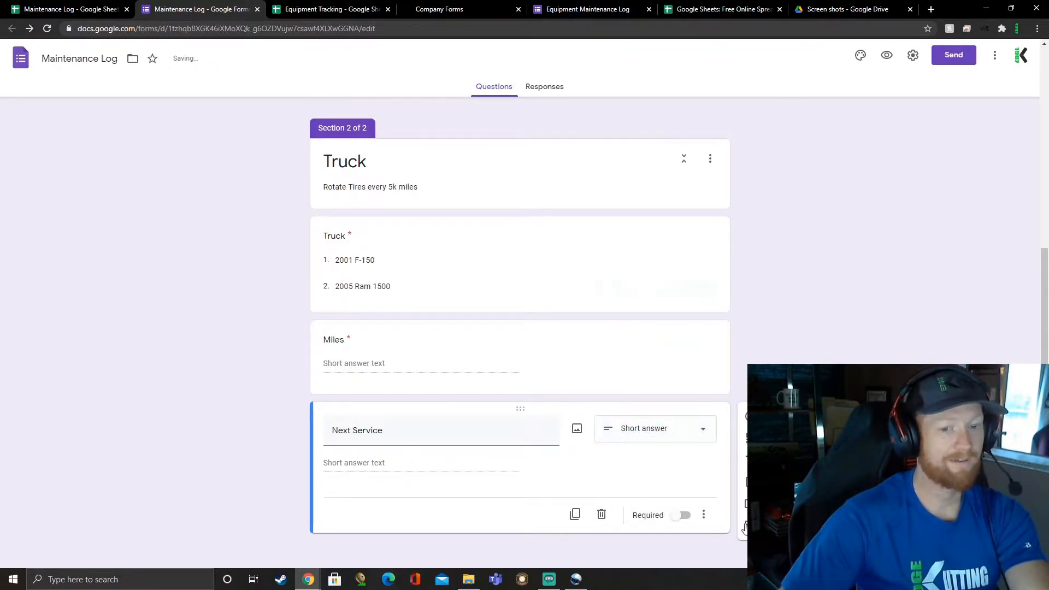
Step: Show a description on the Next Service question and enter "Add 5,000 Miles"
left_click(704, 514)
left_click(721, 517)
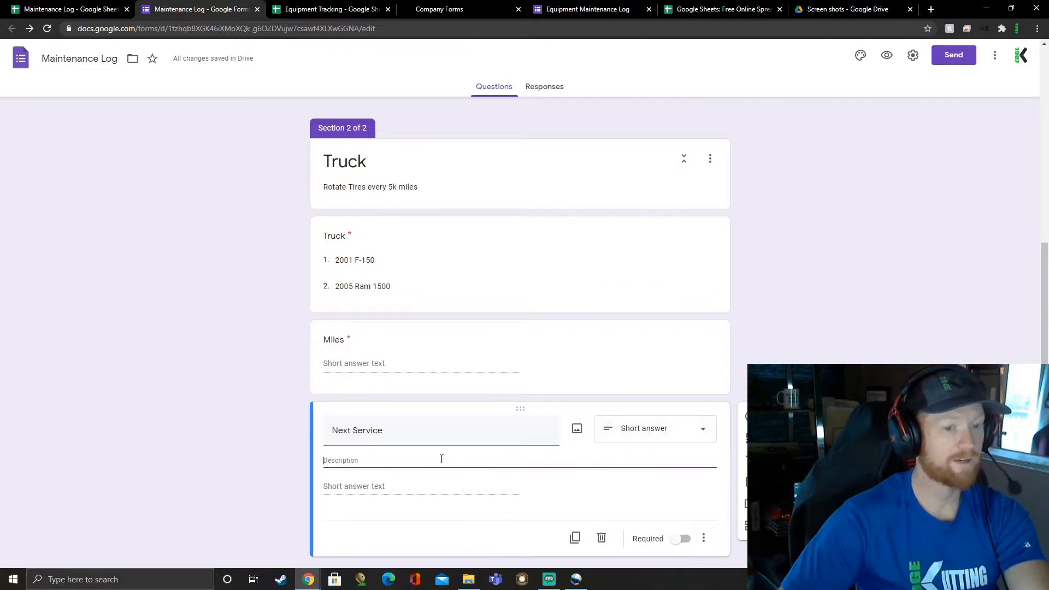
type("Add 5,")
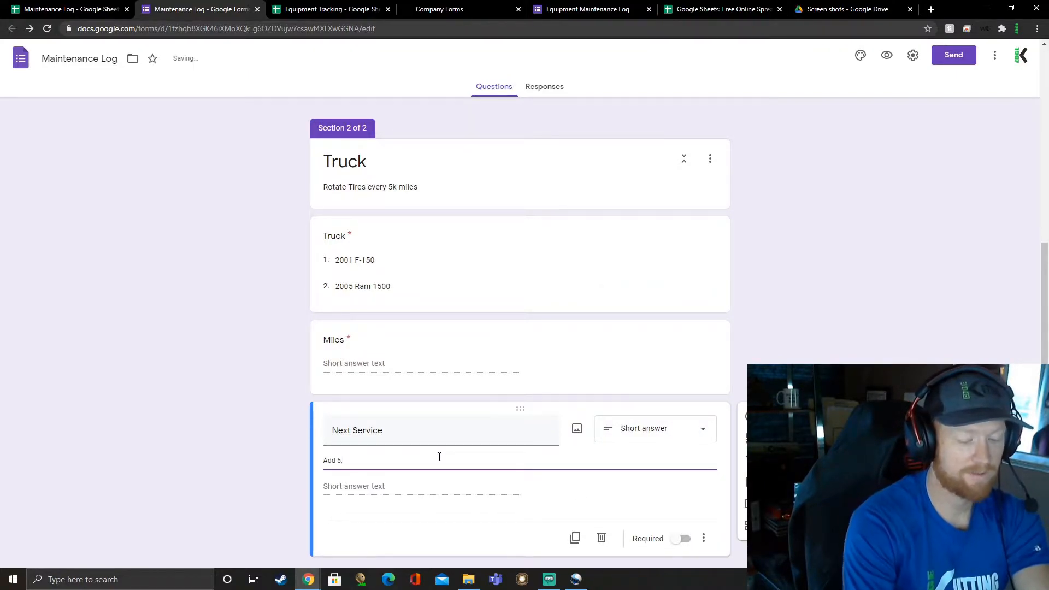
type("000 Miles")
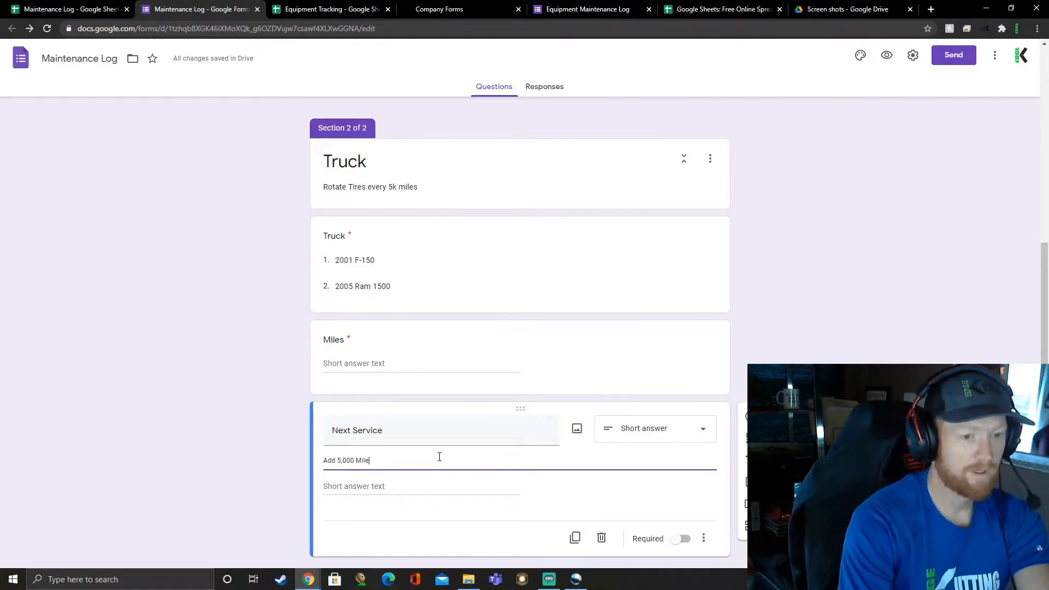
left_click(371, 372)
left_click(391, 493)
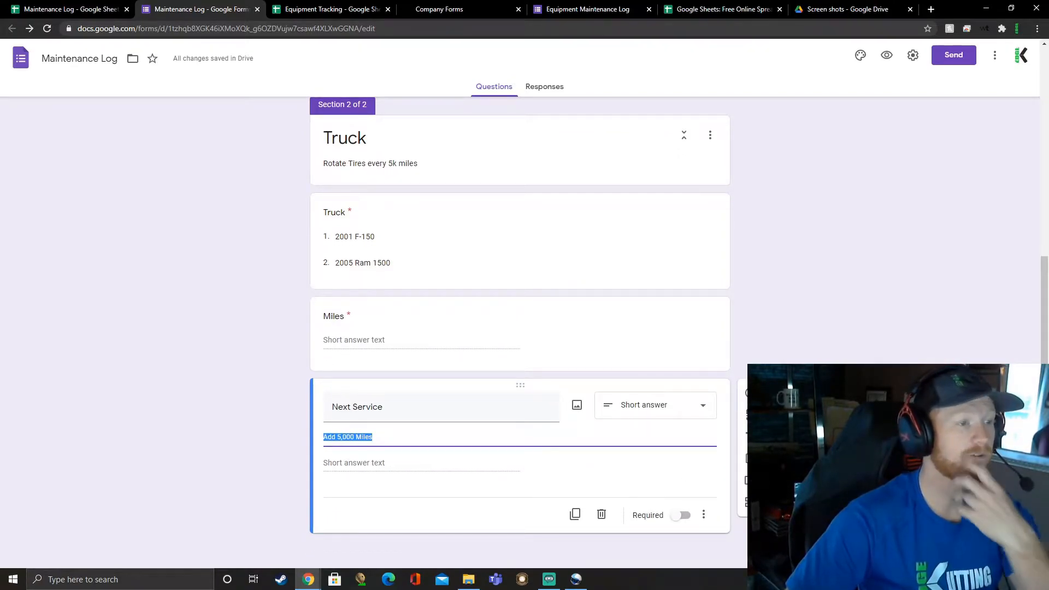
Step: Add a checkboxes question titled "Maintenance Performed" below the Next Service question
left_click(751, 393)
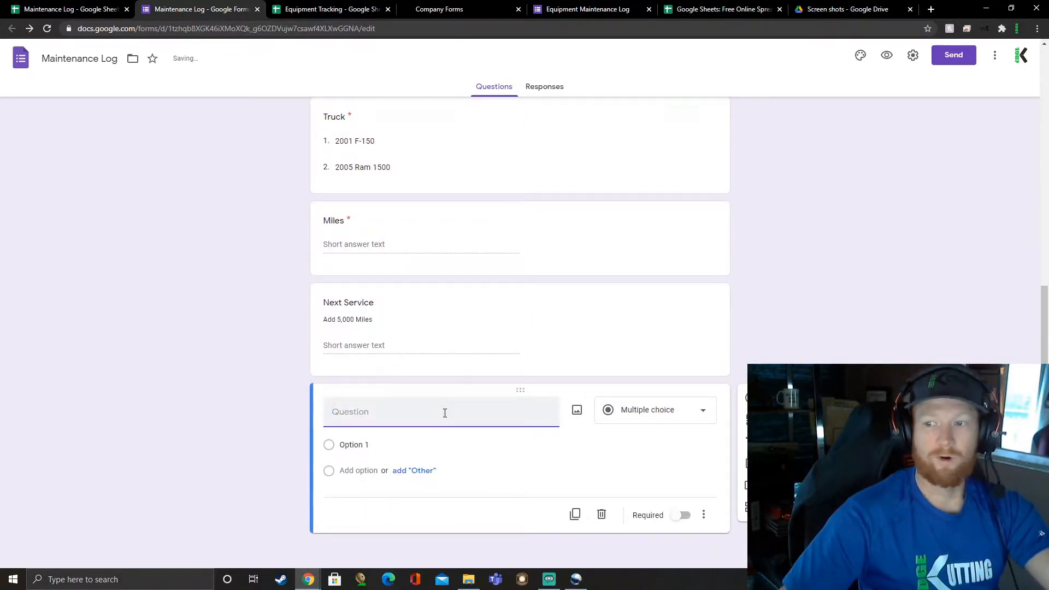
type("Main")
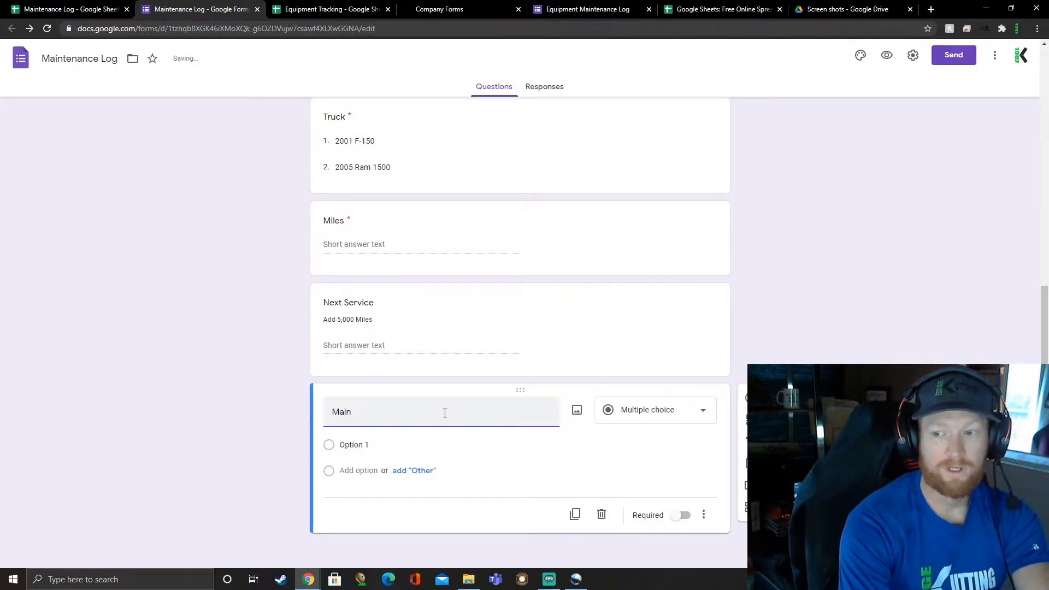
type("tenance")
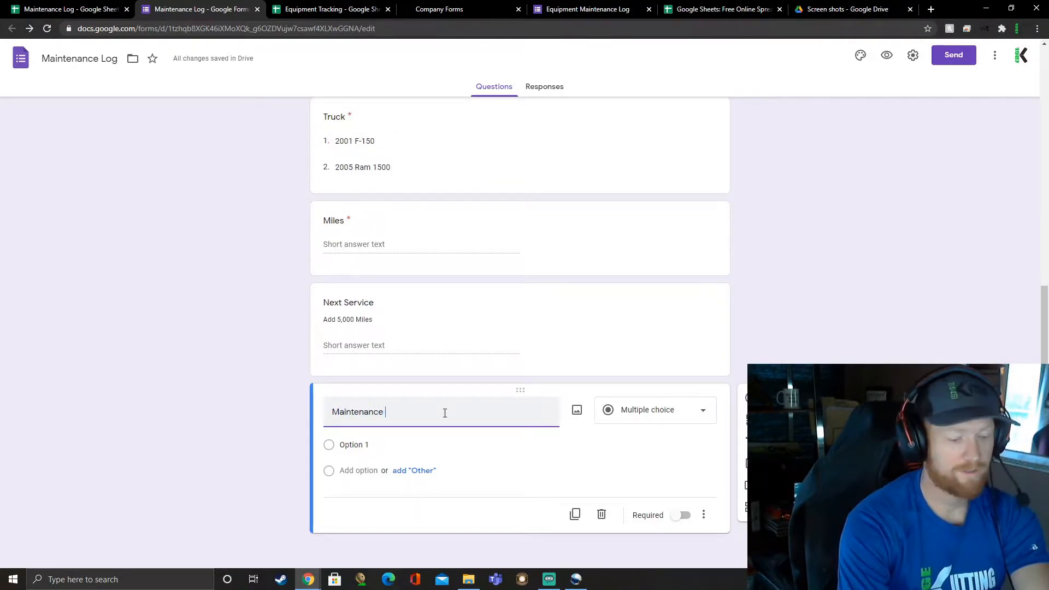
type(" Performed")
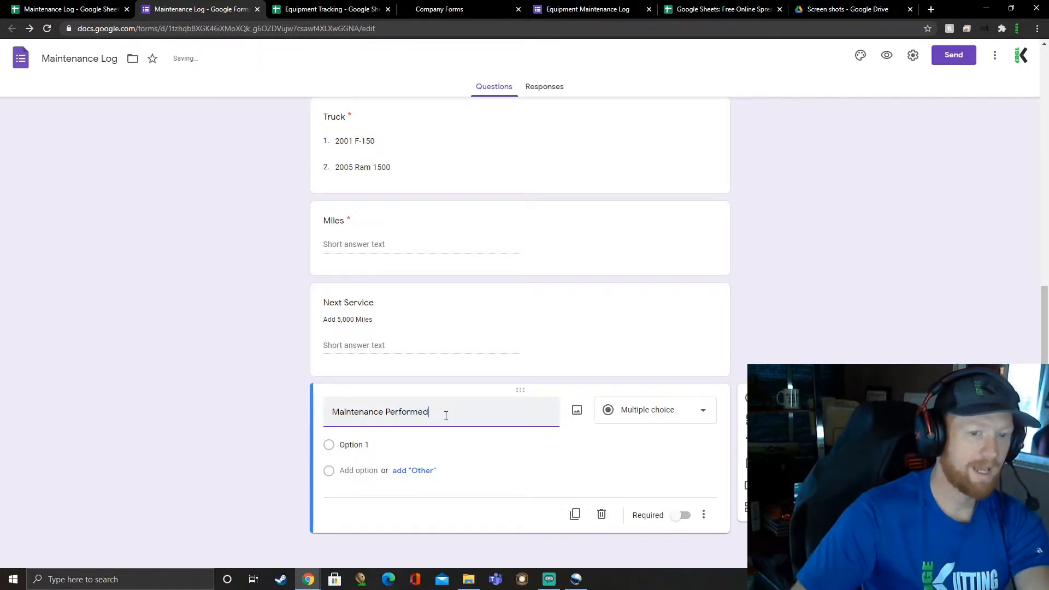
left_click(634, 433)
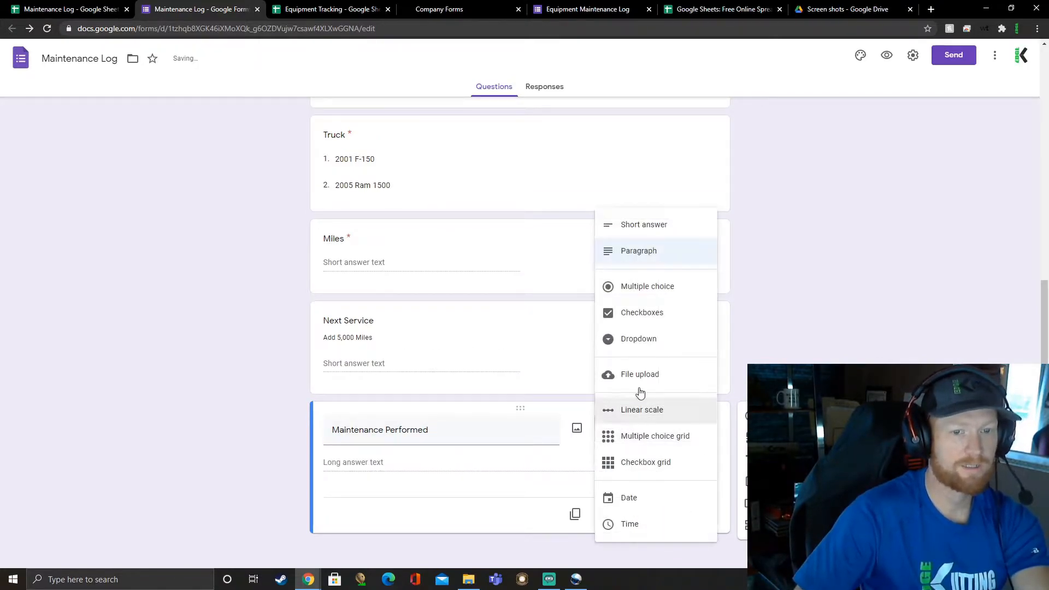
left_click(641, 326)
Step: Give the Maintenance Performed question the options "Oil Change" and "Air Filter"
left_click(356, 437)
type("O")
key("Return")
type("Aiu")
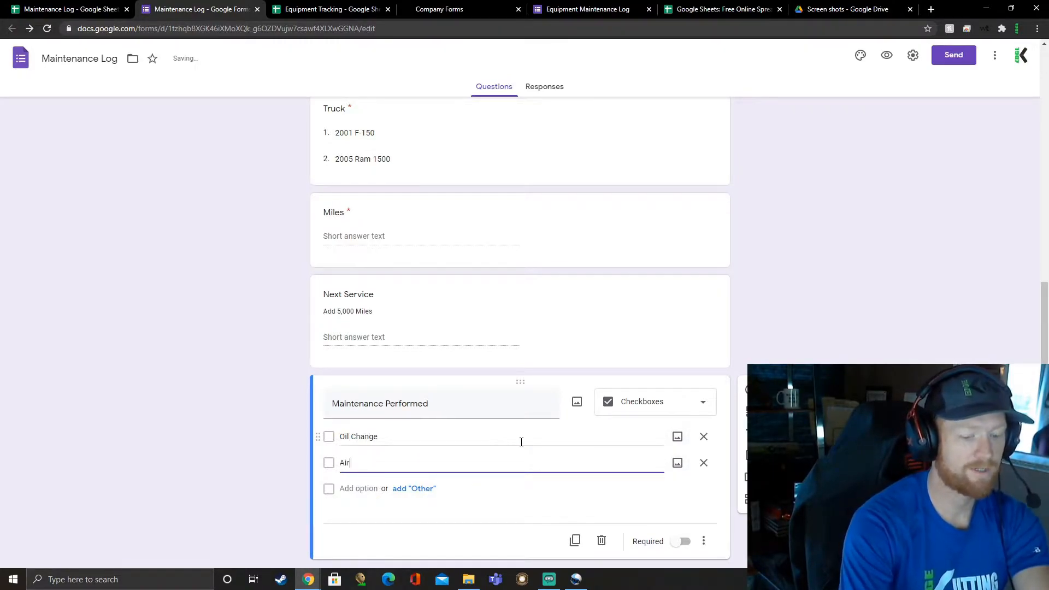
type("er")
key("Tab")
key("Tab")
key("Tab")
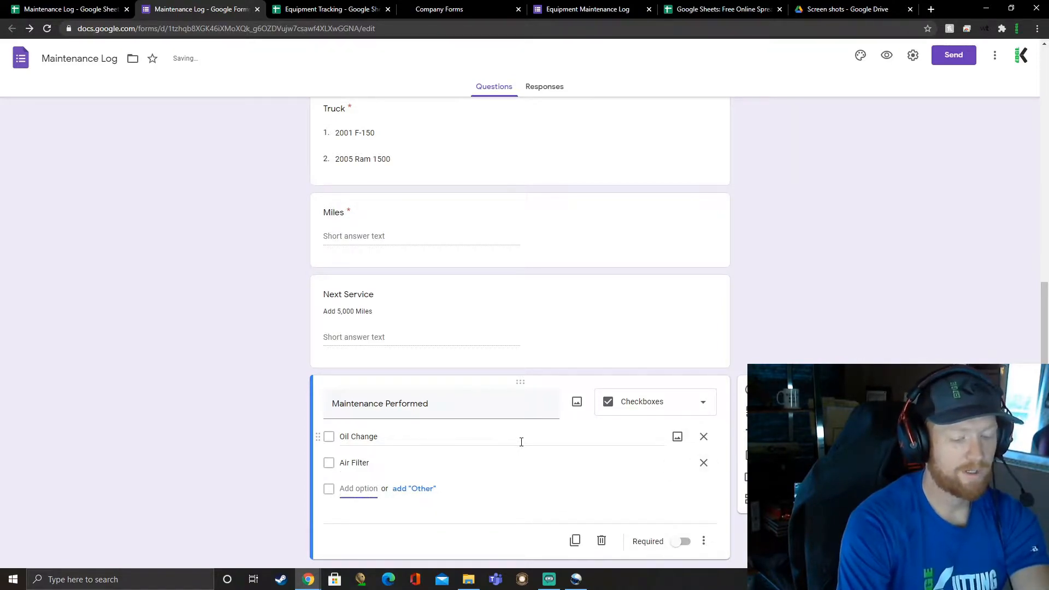
Step: Add the options "Fuel Filter" and "Tires Rotated" to Maintenance Performed and make the question required
type("Fuel")
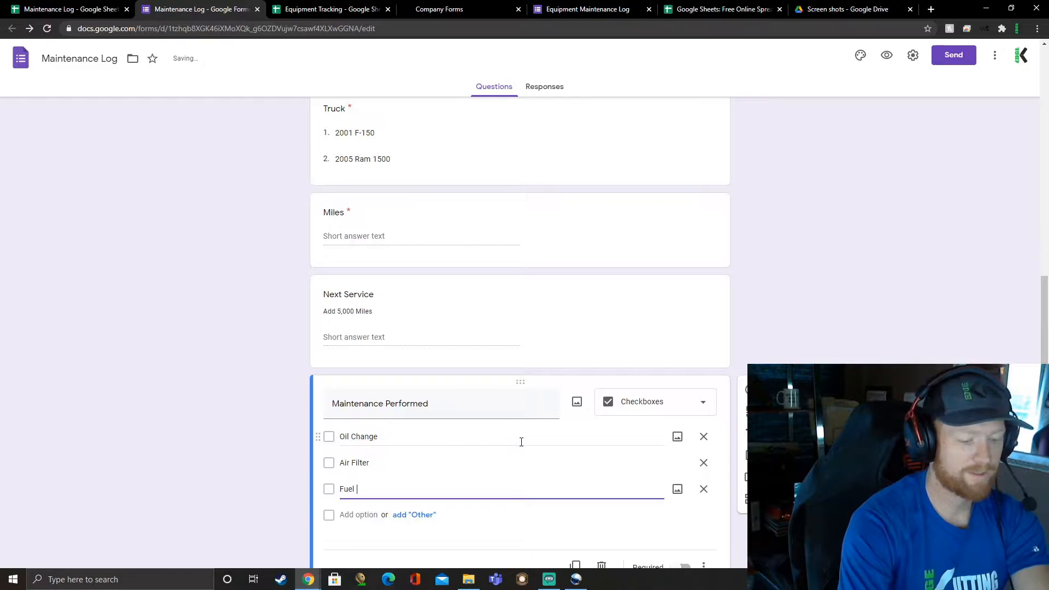
type(" Filter")
key("Tab")
key("Tab")
key("Tab")
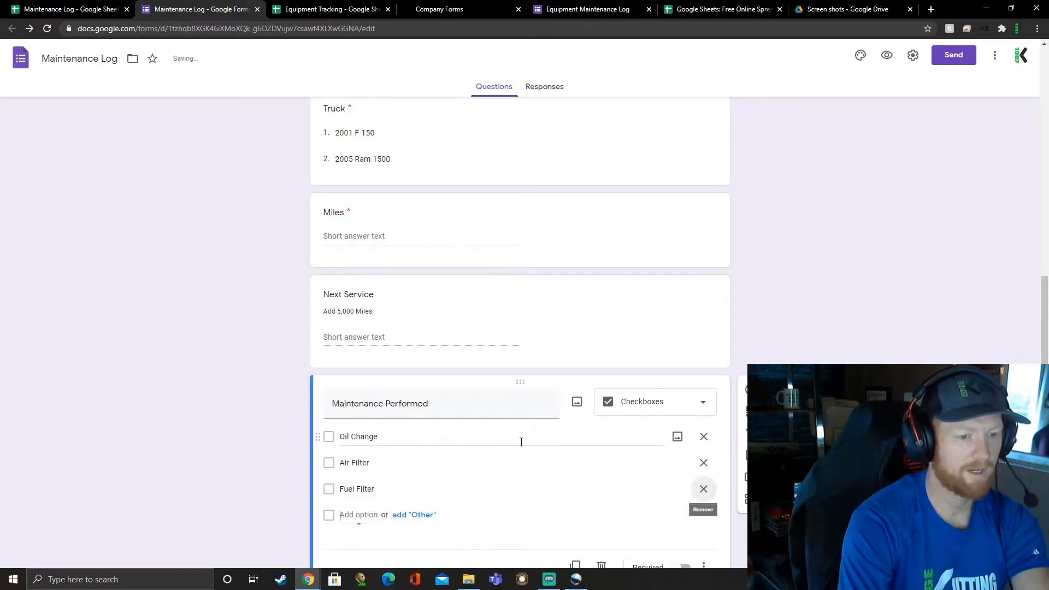
type("Tires")
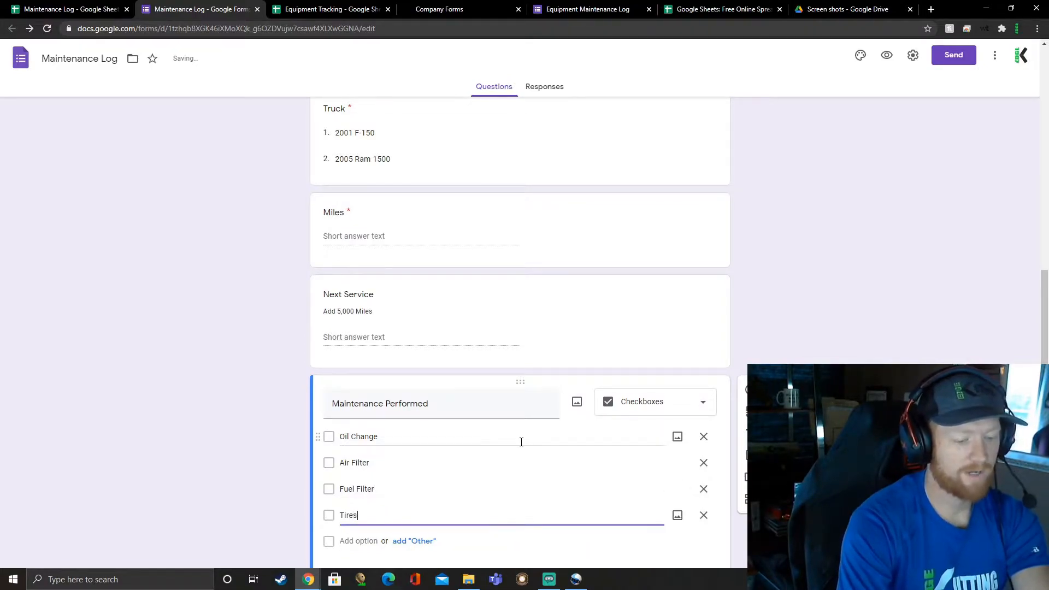
type(" Rotated")
scroll(520, 453, "down", 1)
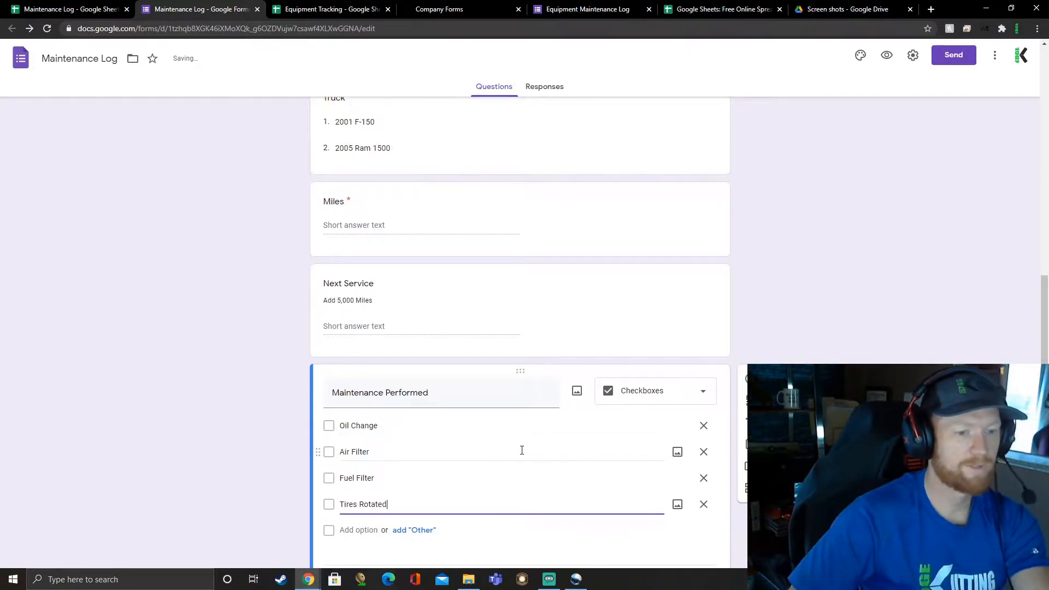
left_click(683, 516)
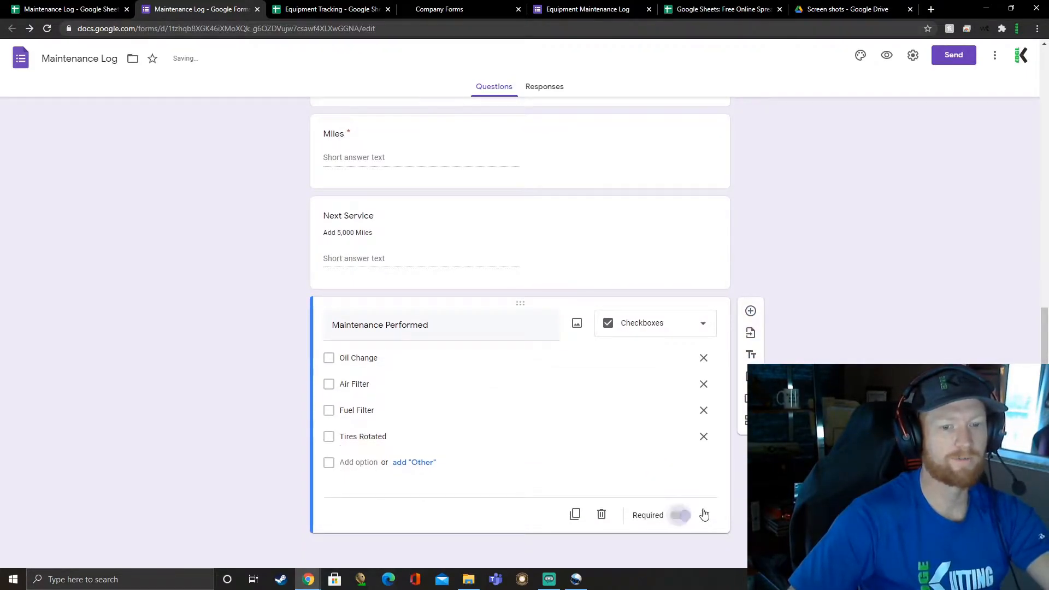
Step: Add a paragraph question titled "Service Notes" below the Maintenance Performed question
left_click(750, 312)
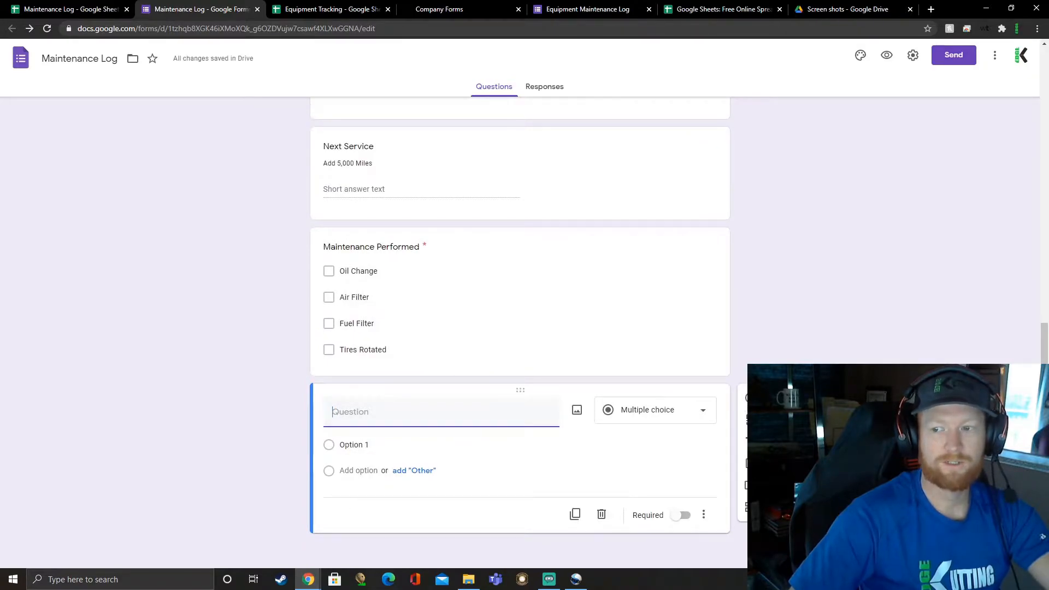
type("Ser")
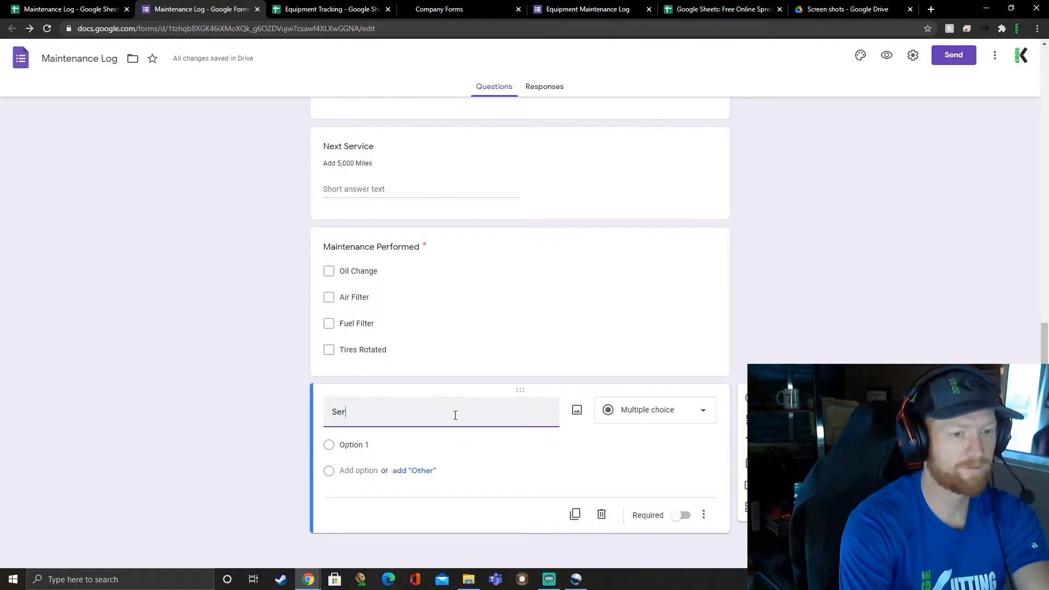
type("vice Notes")
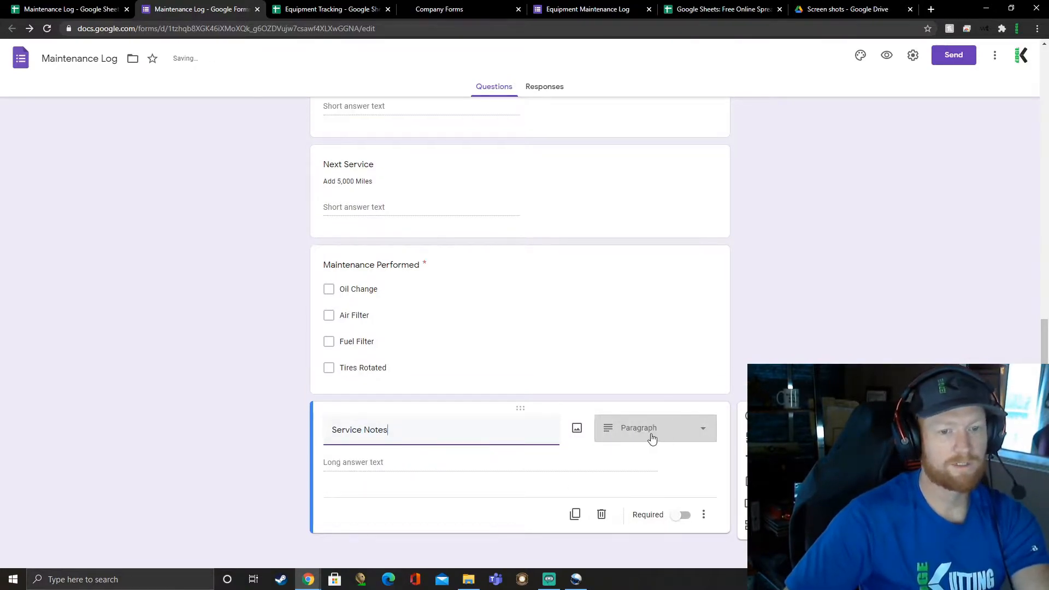
left_click(652, 437)
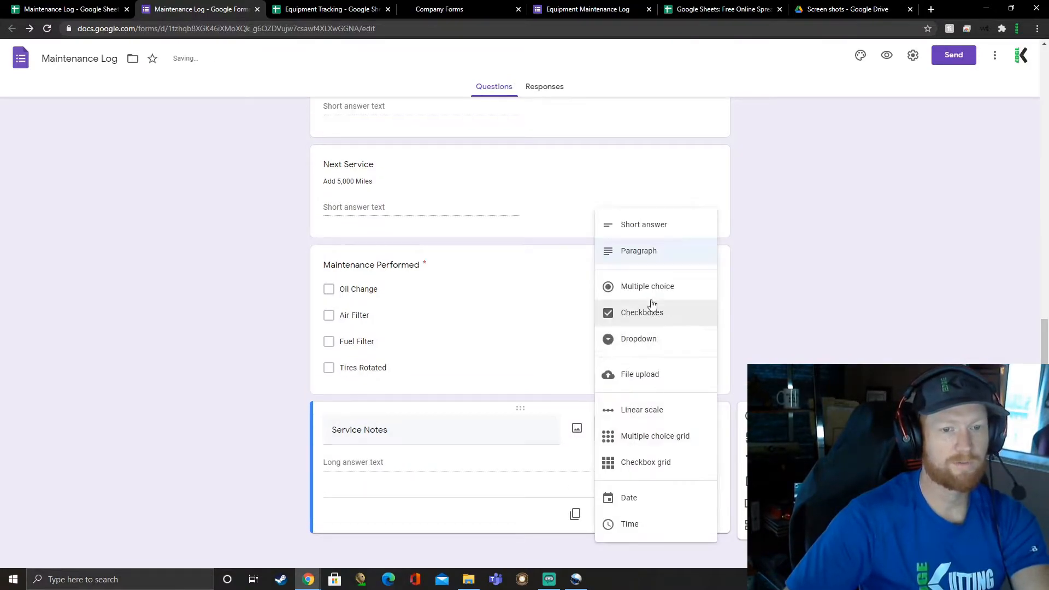
key("Escape")
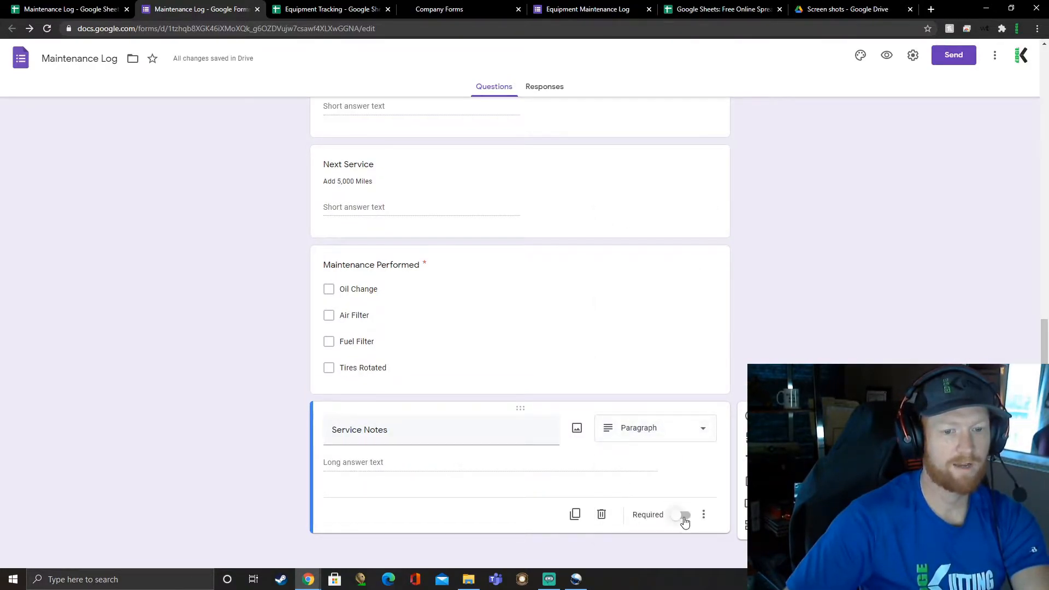
Step: Add a required date question titled "When was it Serviced" below Service Notes
left_click(751, 416)
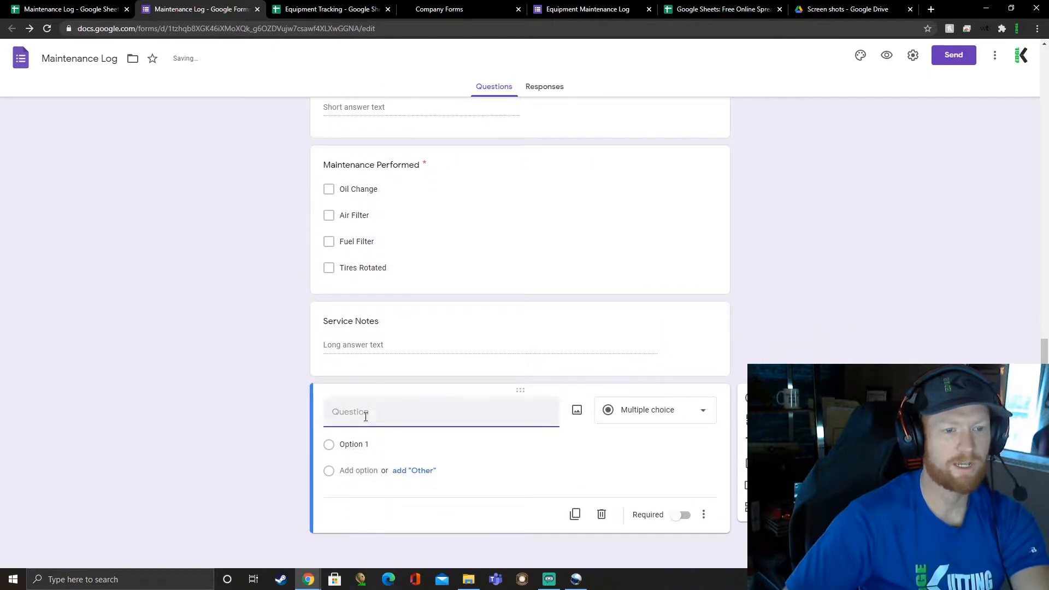
type("When ")
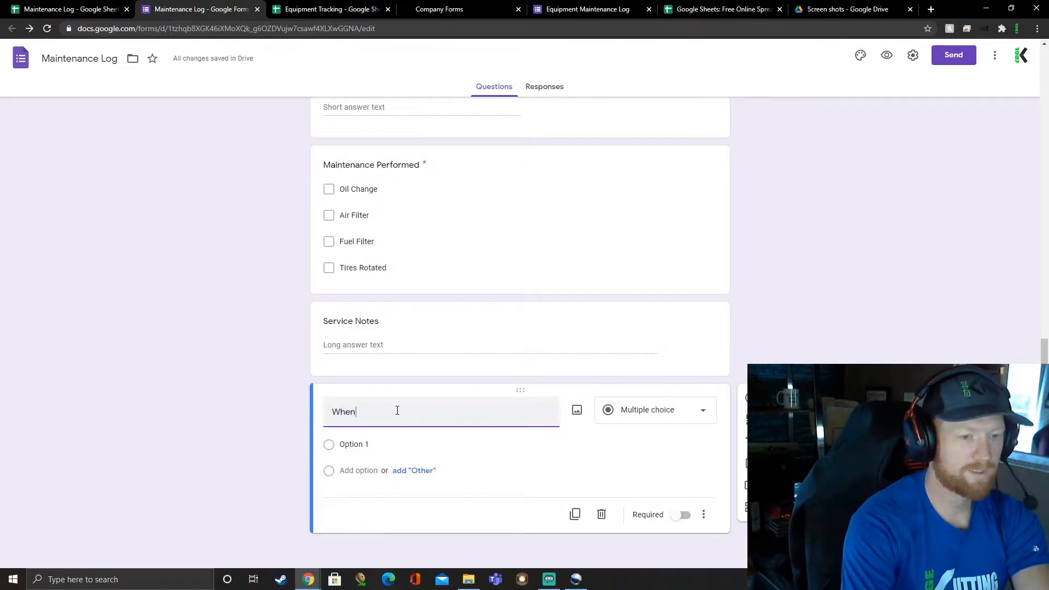
type("was it Serviced")
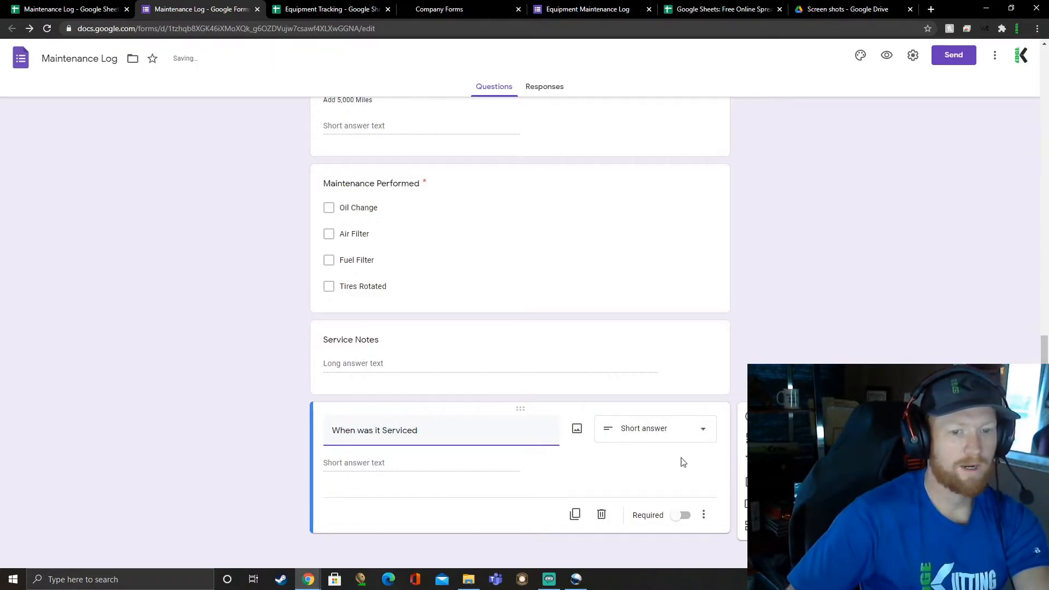
left_click(658, 429)
left_click(681, 497)
left_click(693, 514)
Step: Add a dropdown question titled "Location Serviced" below the service date question
left_click(747, 424)
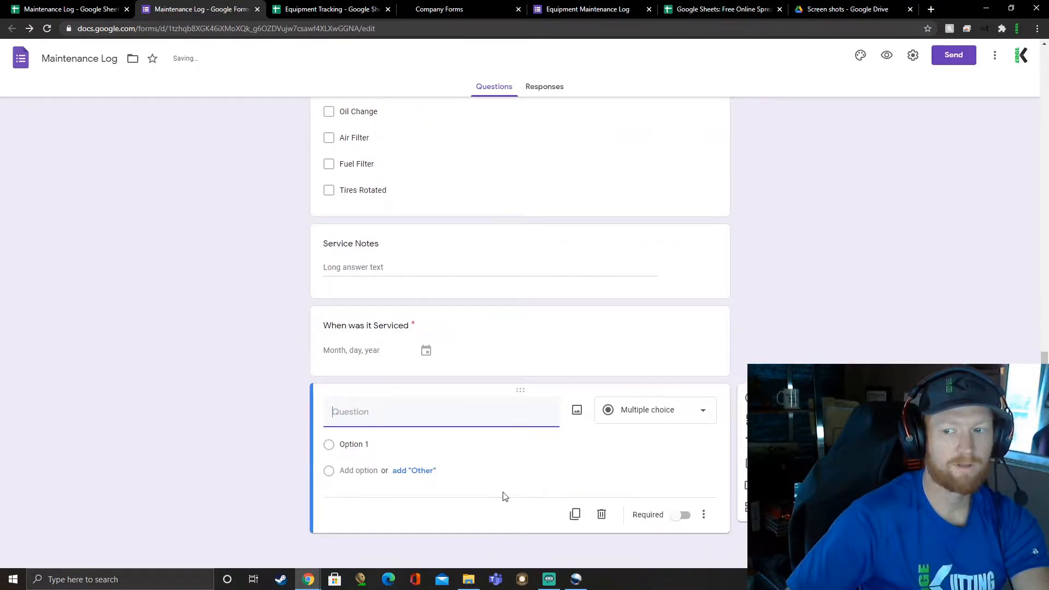
type("Locas")
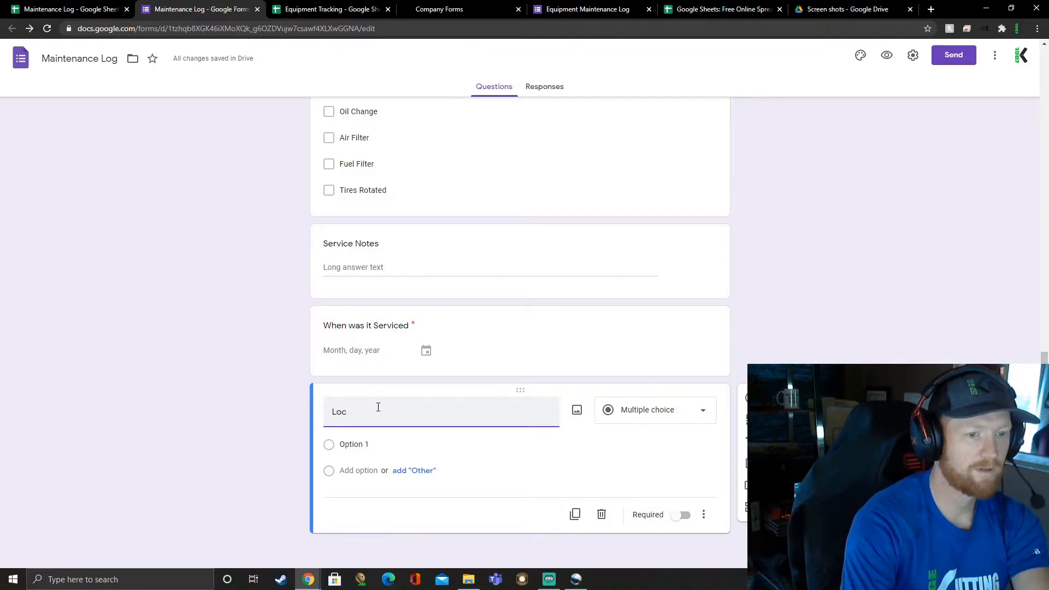
key("BackSpace")
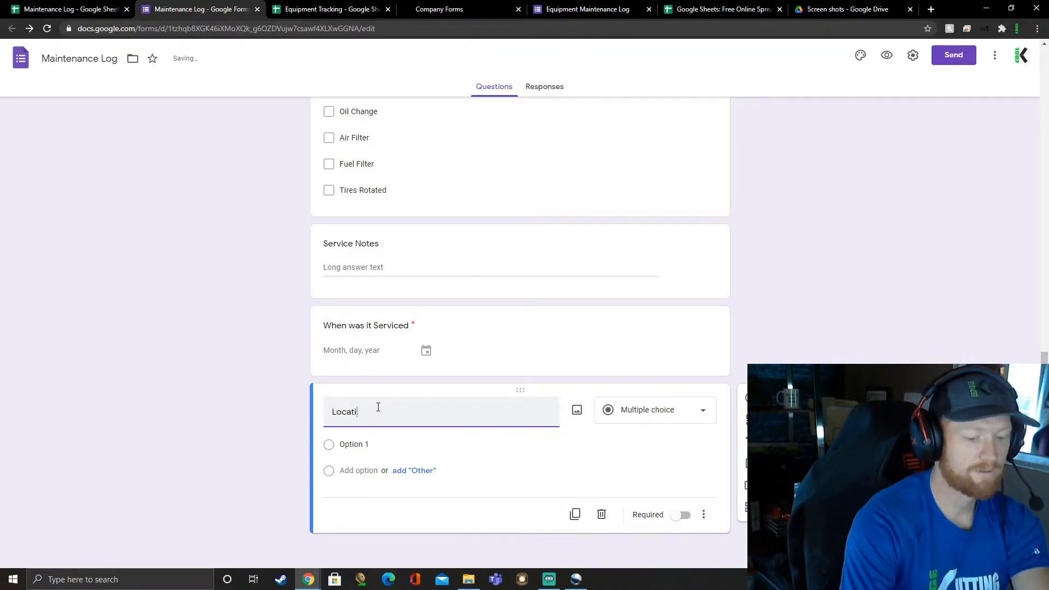
type("ced")
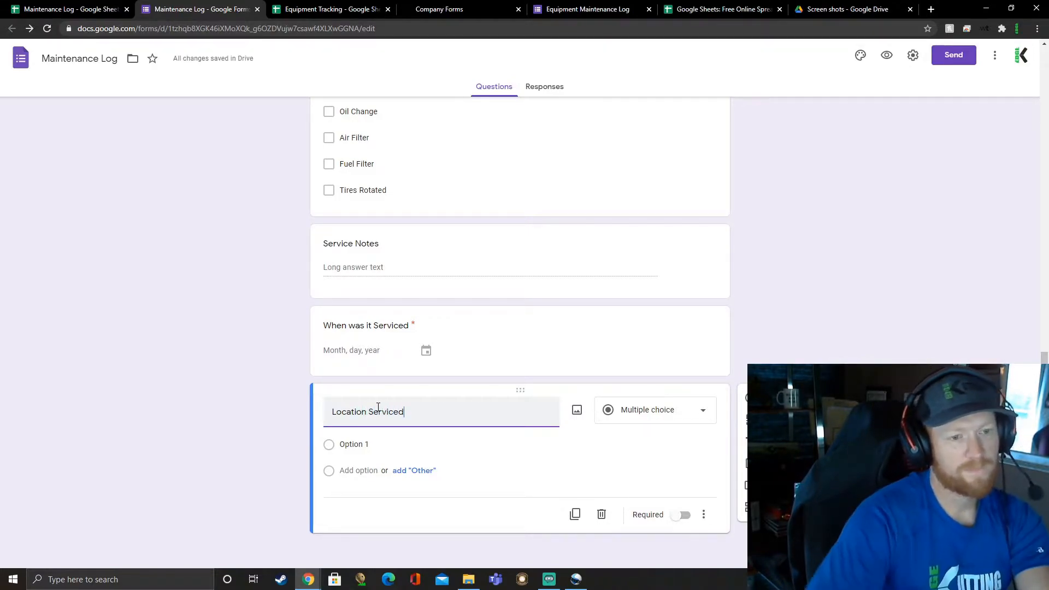
left_click(688, 414)
left_click(639, 339)
Step: Give the Location Serviced dropdown the options "Valvoline" and "Discount Tire"
left_click(427, 444)
type("Valvoline")
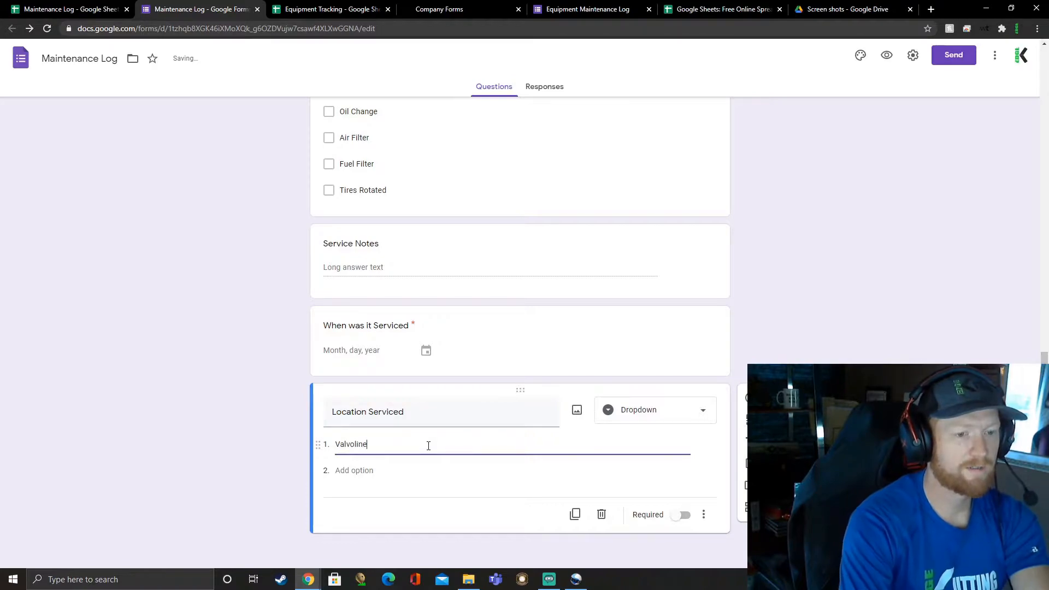
key("Return")
type("Disco")
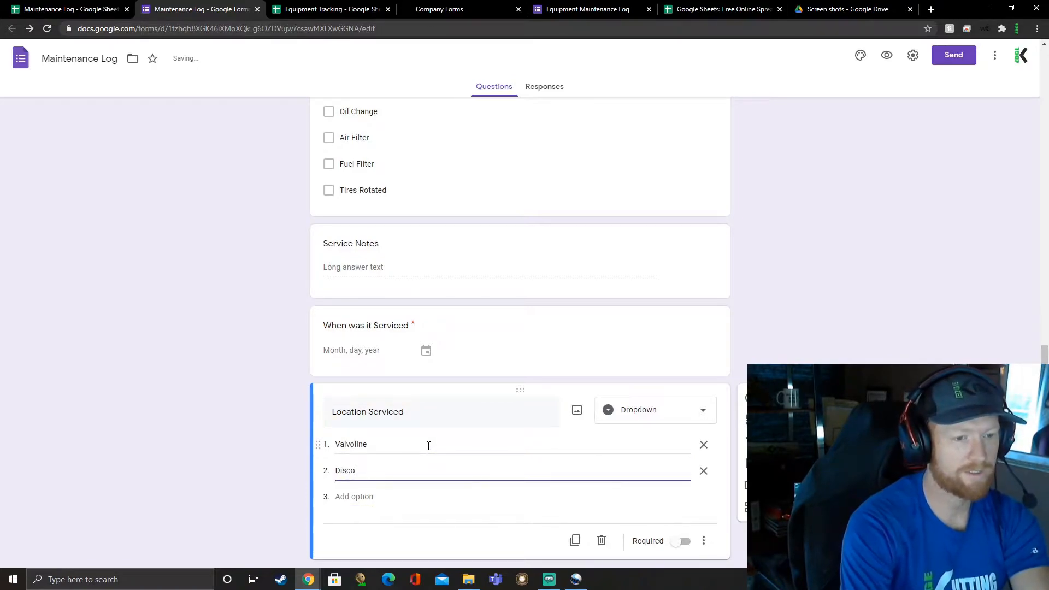
type("unt Tire")
key("Return")
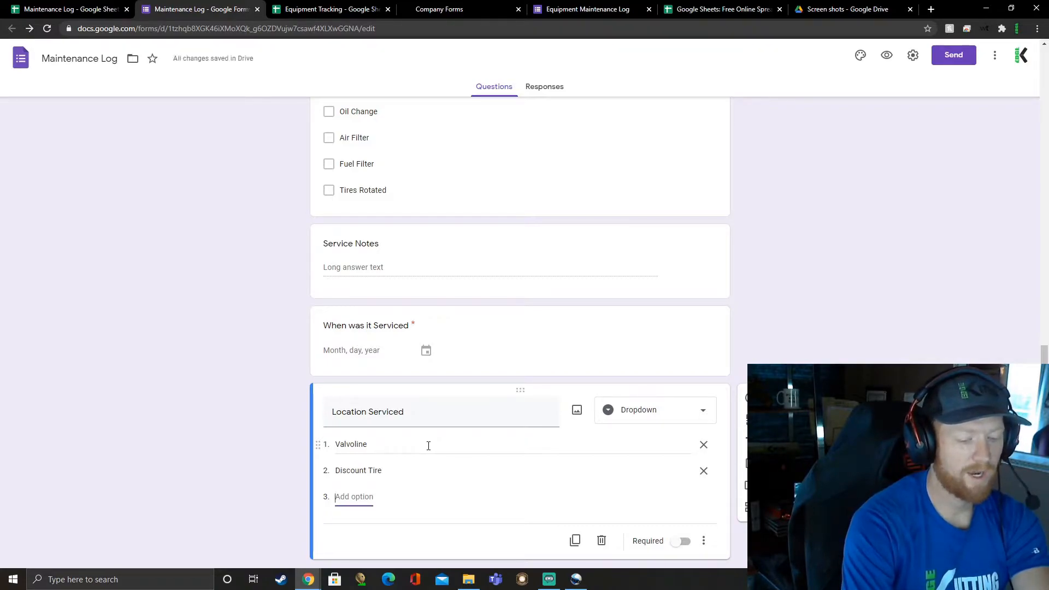
Step: Add "Walmart", a person's first name and "Other" as further Location Serviced options, and make the question required
type("Walmart")
key("Return")
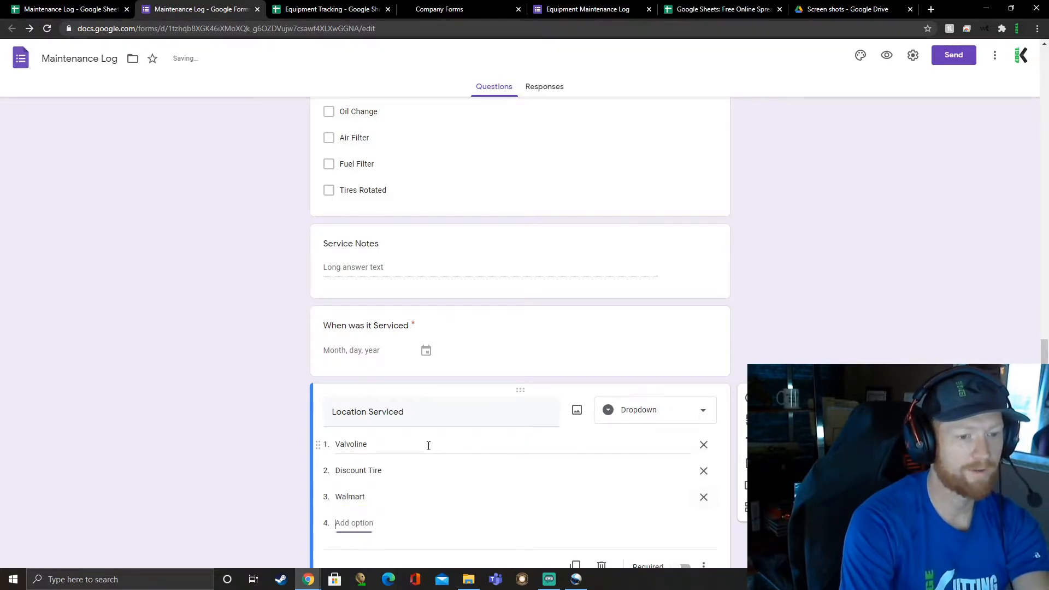
type("John")
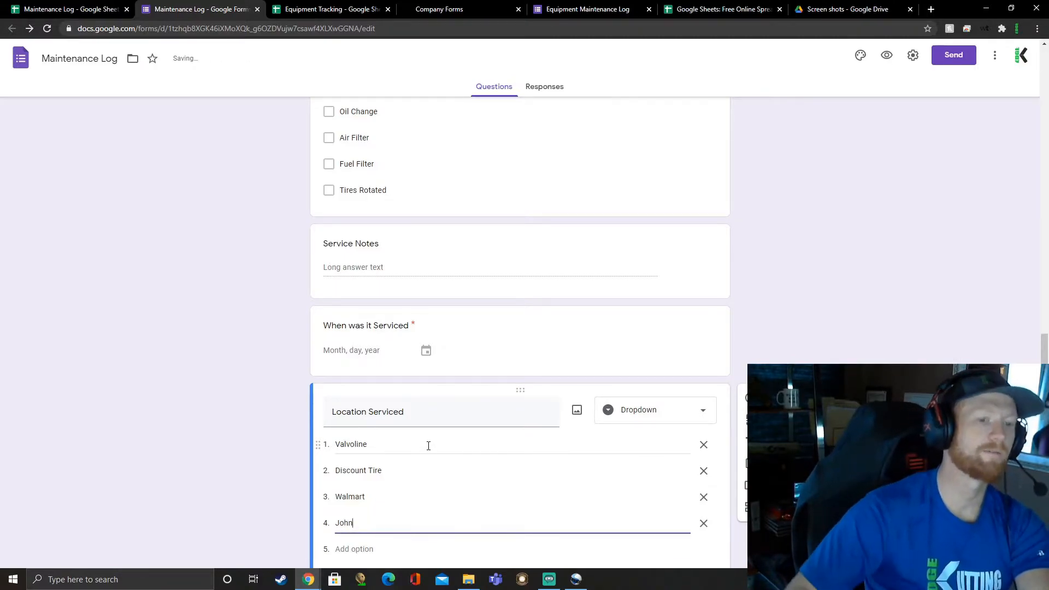
scroll(590, 461, "down", 2)
left_click(681, 514)
left_click(358, 471)
type("Other")
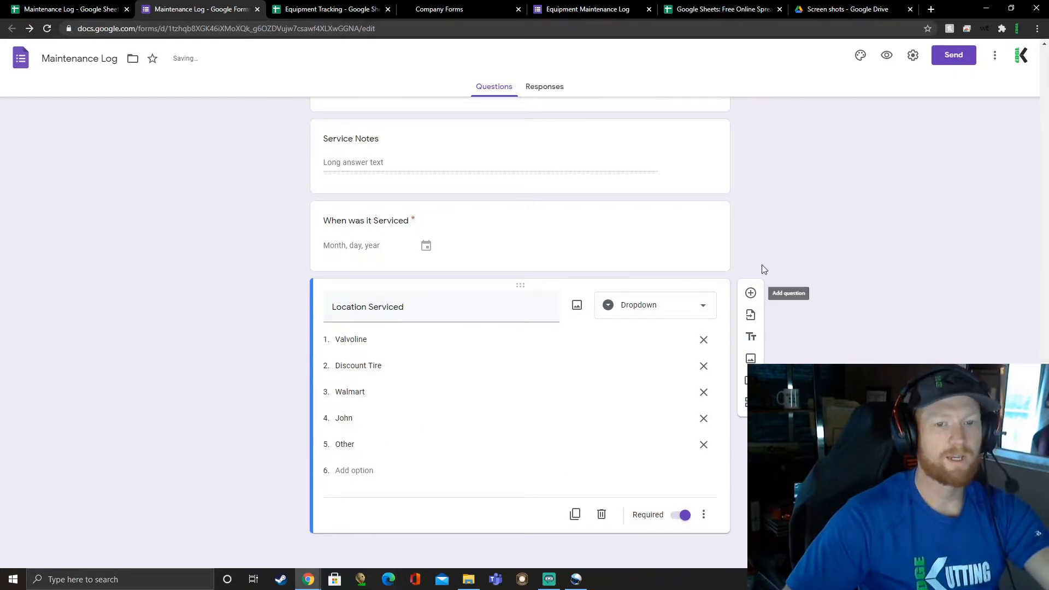
Step: Add a short-answer question titled "Cost" and, below it, a file upload question that lets respondents upload files to Drive
left_click(751, 293)
type("Cost")
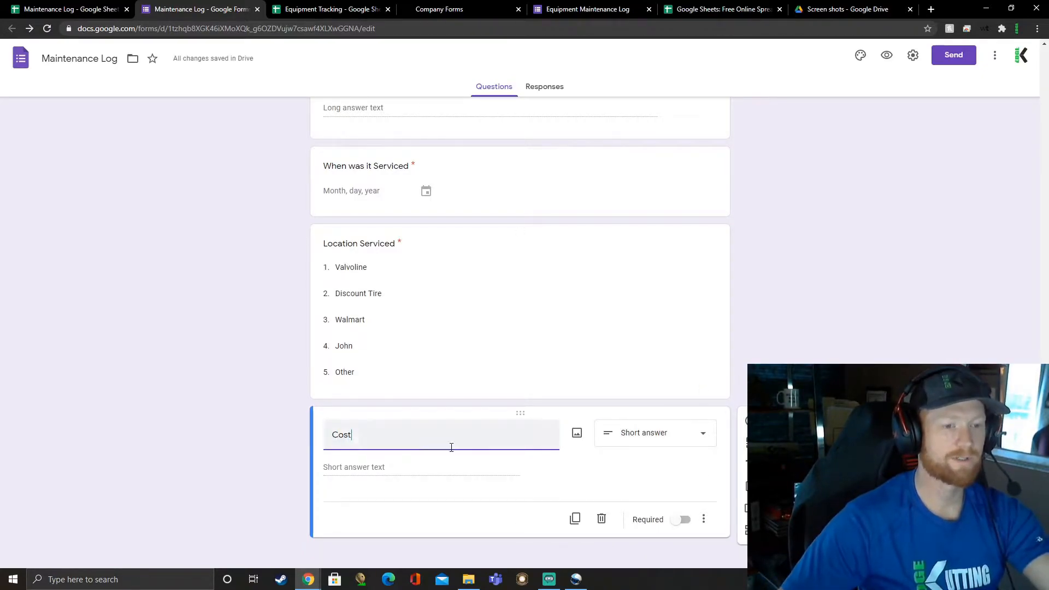
left_click(743, 429)
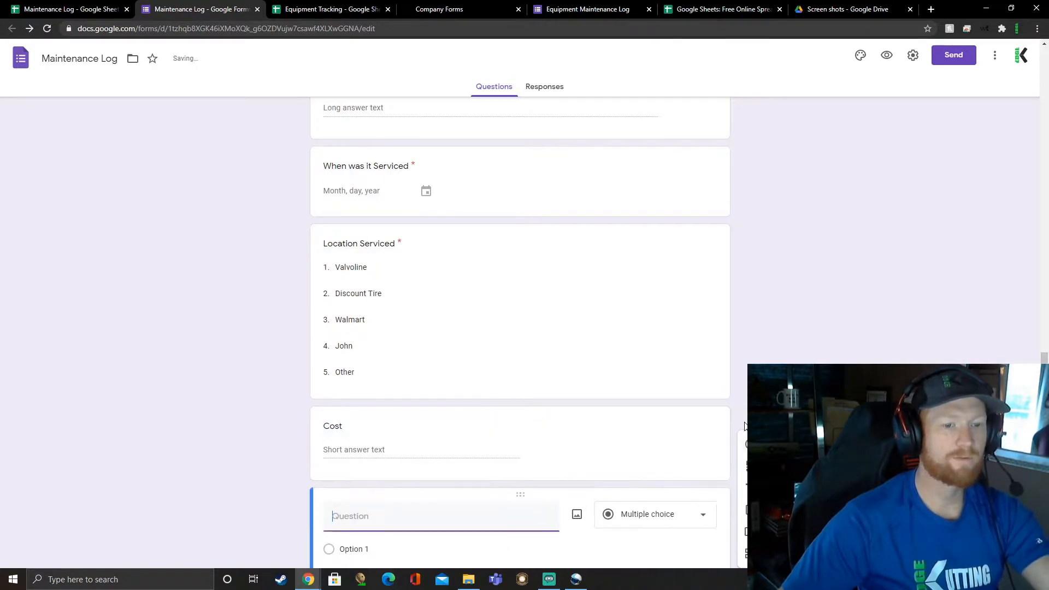
left_click(653, 415)
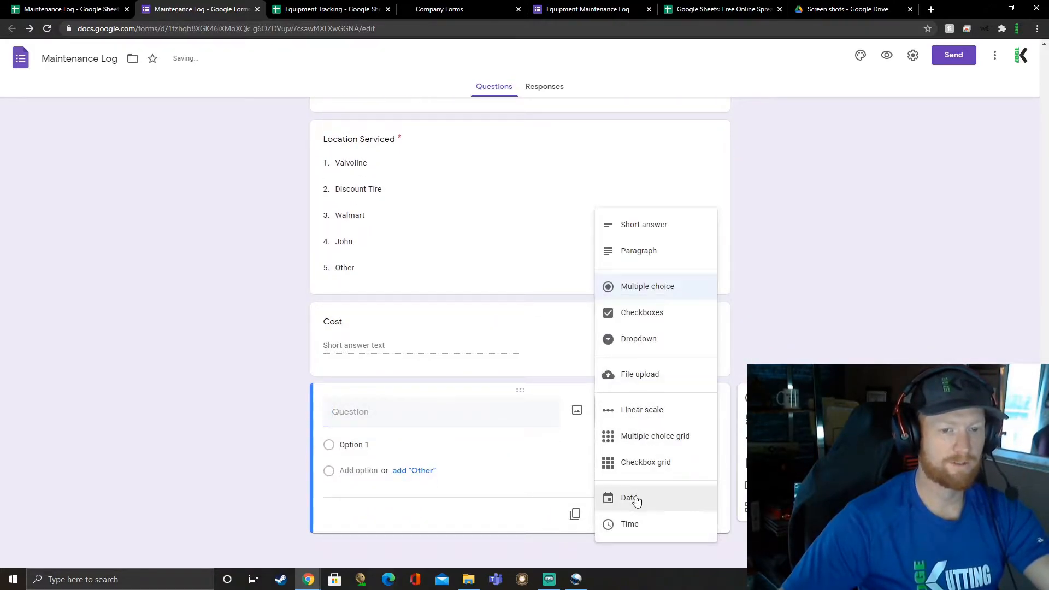
left_click(642, 374)
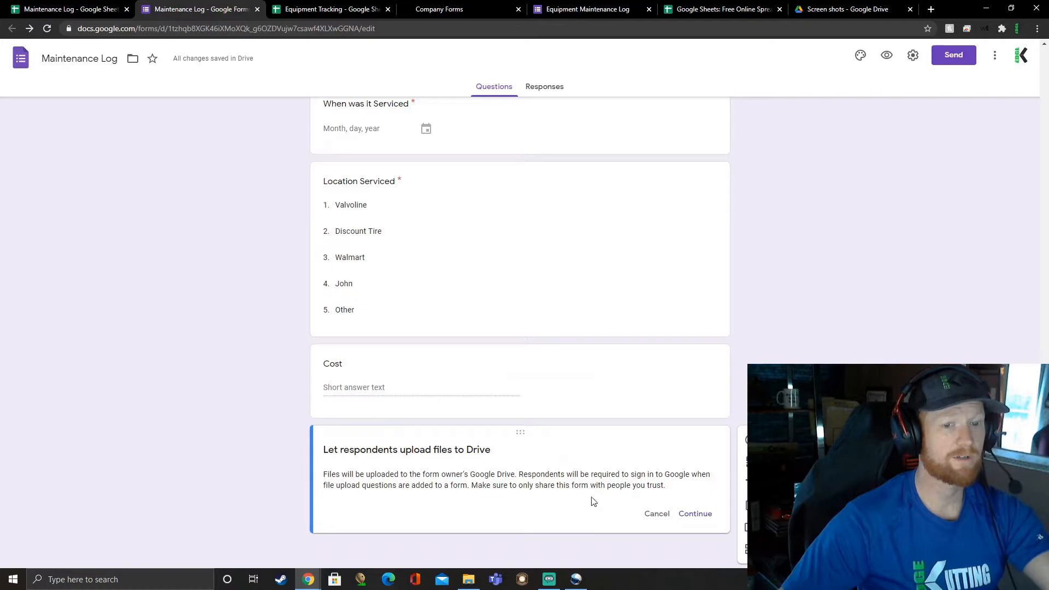
left_click(690, 515)
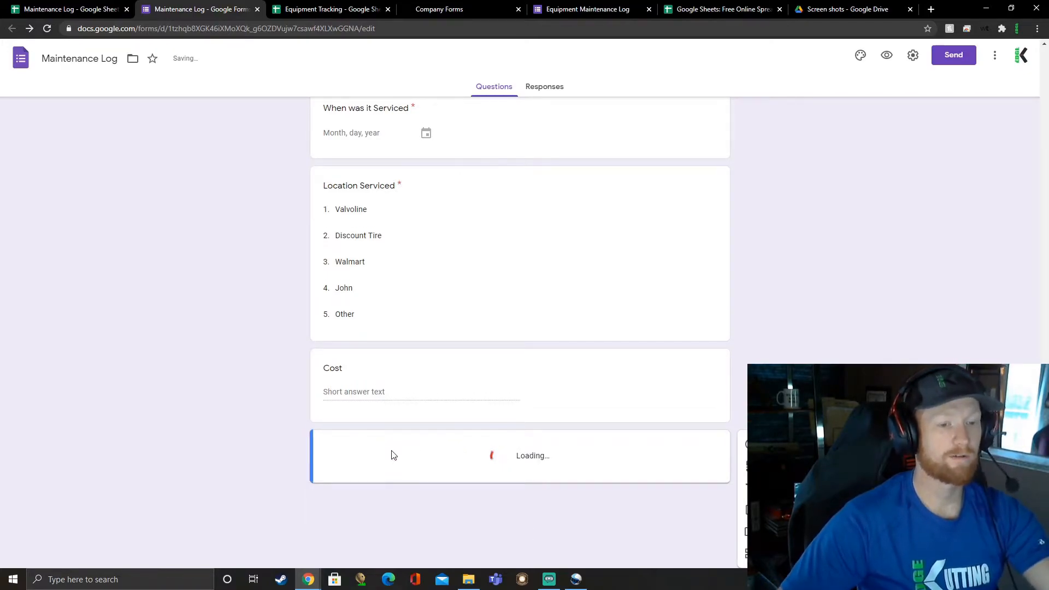
Step: Title the file upload question "Receipt", correcting its spelling, and allow a maximum of 5 files
type("Reciepot")
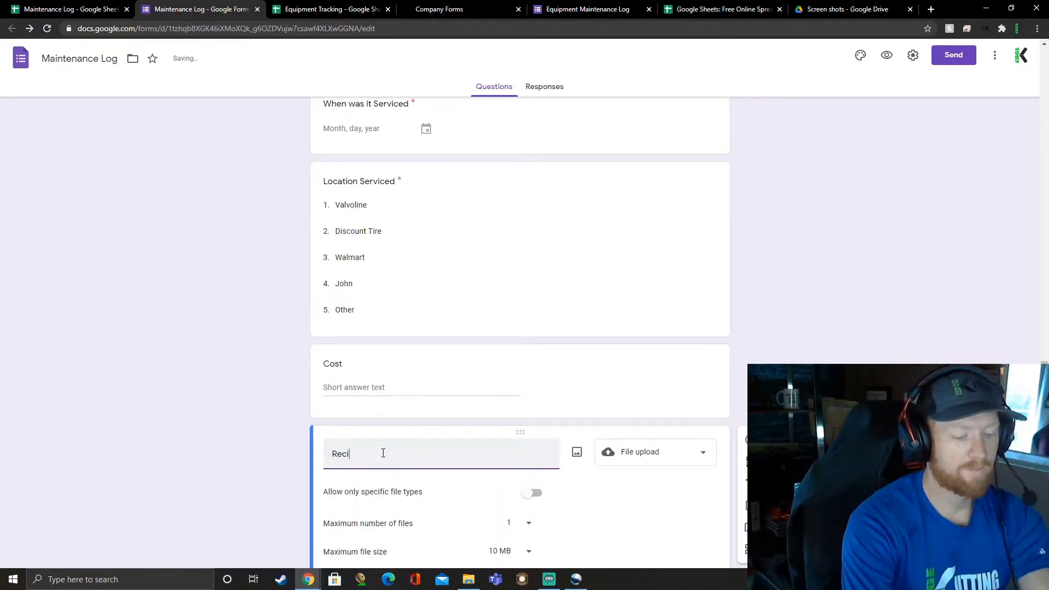
key("BackSpace")
key("BackSpace")
type("t")
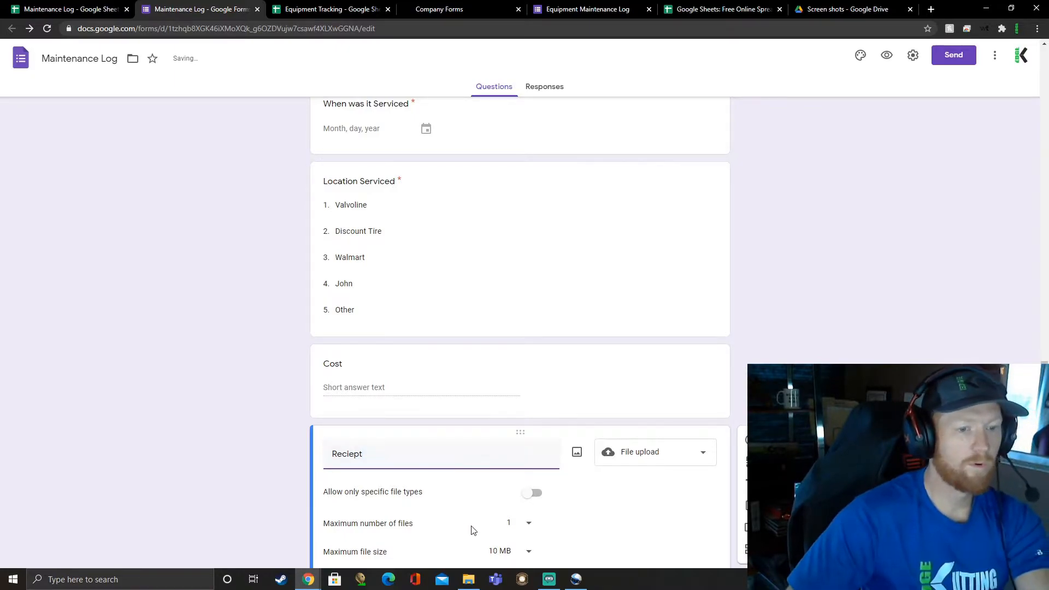
right_click(344, 457)
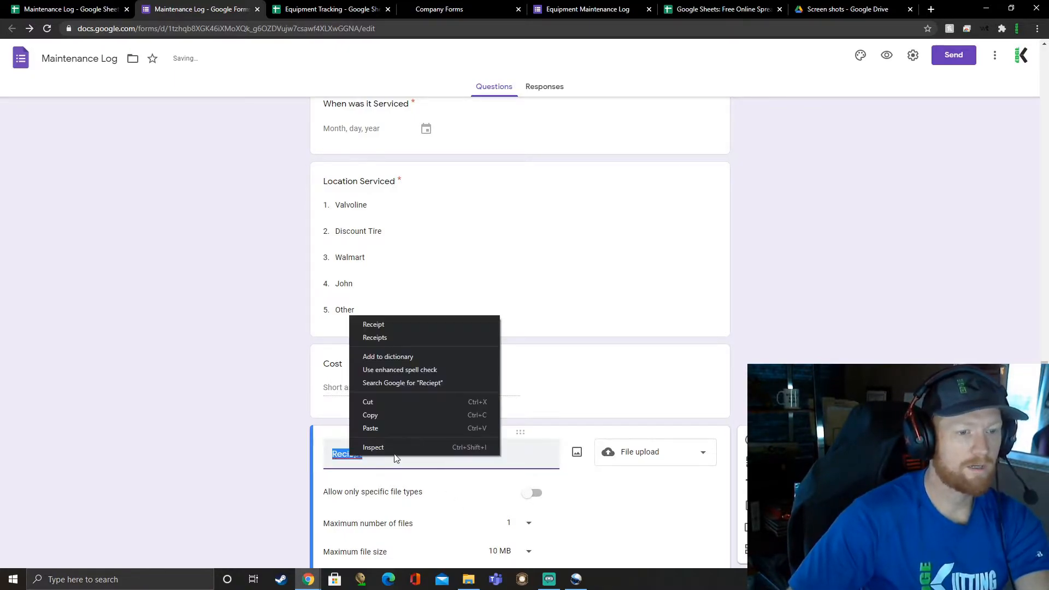
left_click(406, 330)
scroll(425, 423, "down", 2)
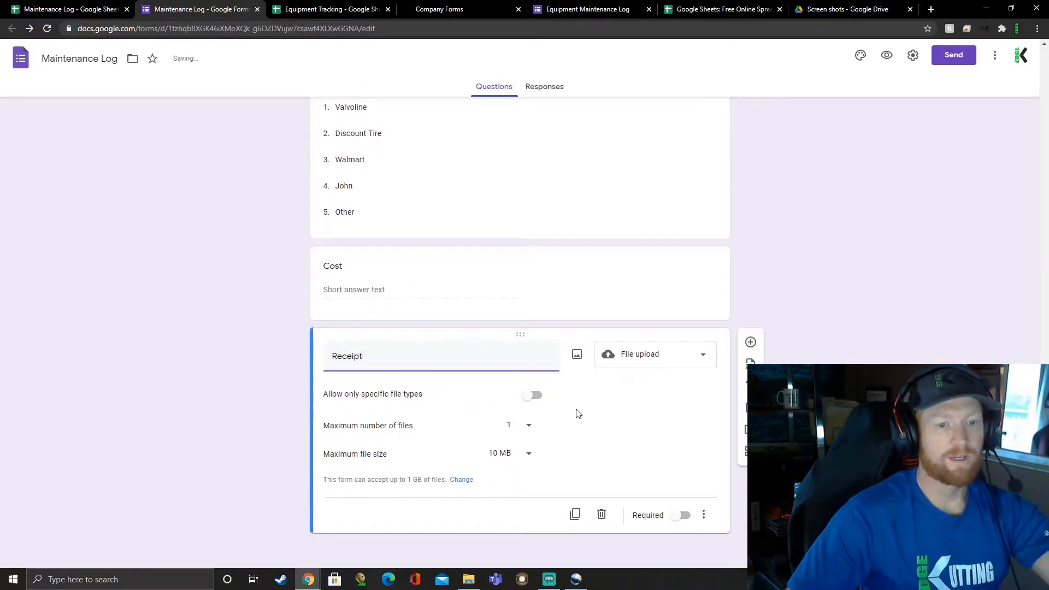
left_click(528, 430)
left_click(528, 449)
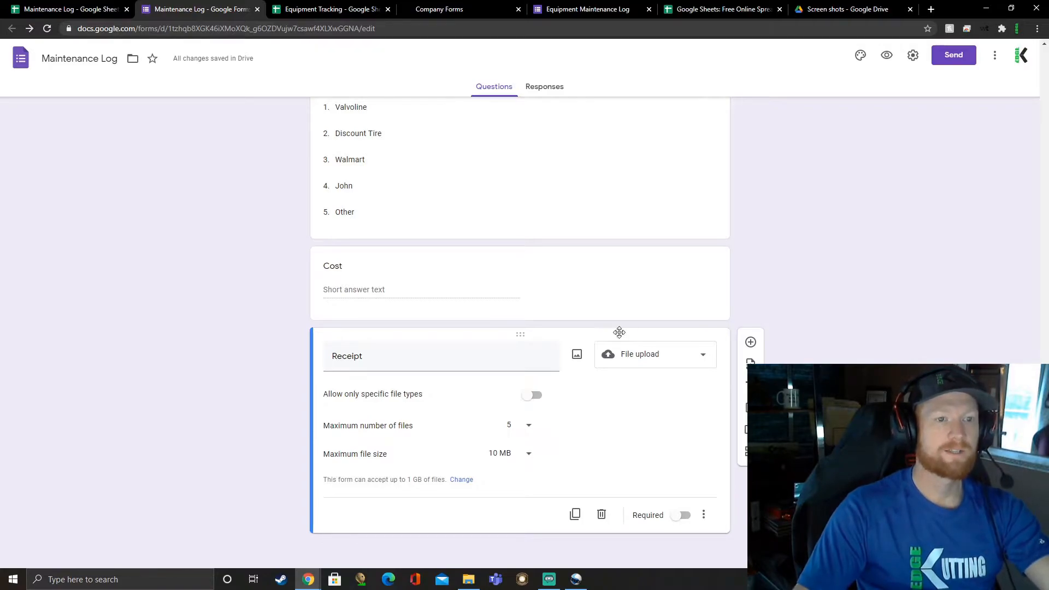
Step: Add a new section titled "Mowers" after the Receipt question that ends the Truck section
scroll(604, 400, "up", 20)
scroll(602, 406, "down", 15)
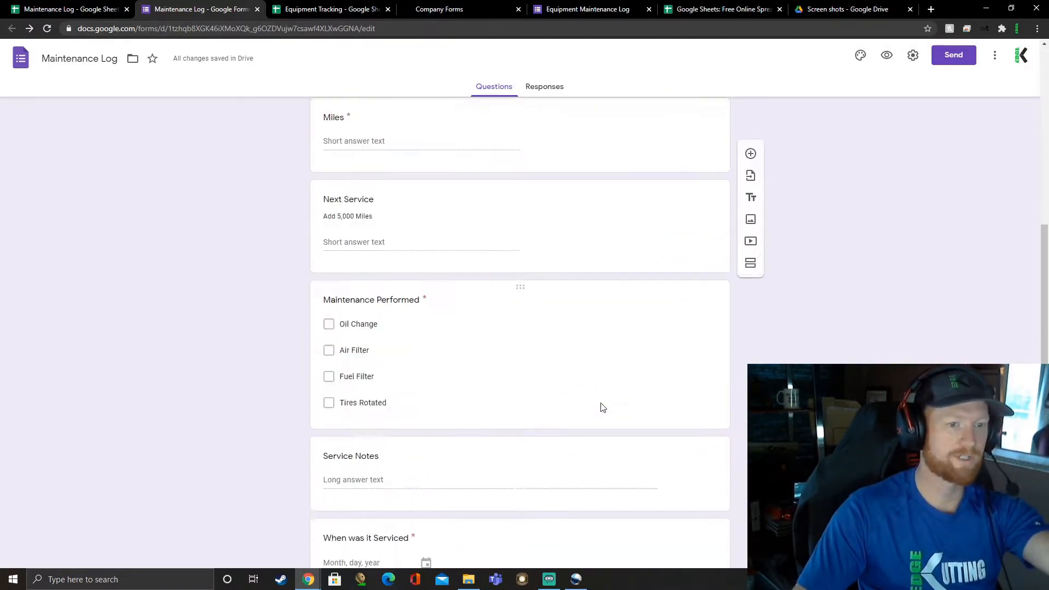
scroll(602, 407, "up", 15)
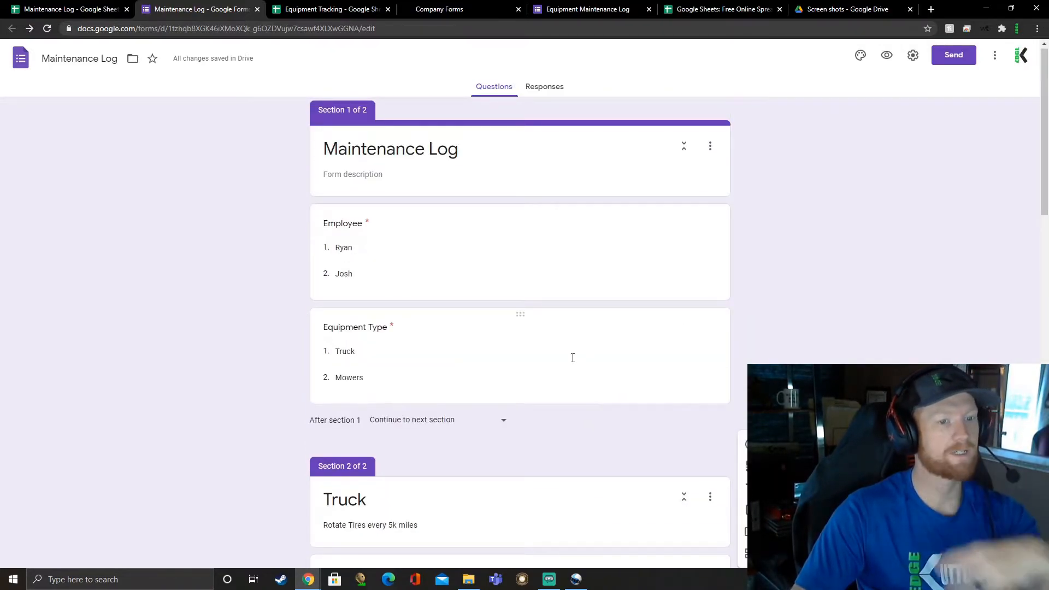
scroll(696, 471, "down", 15)
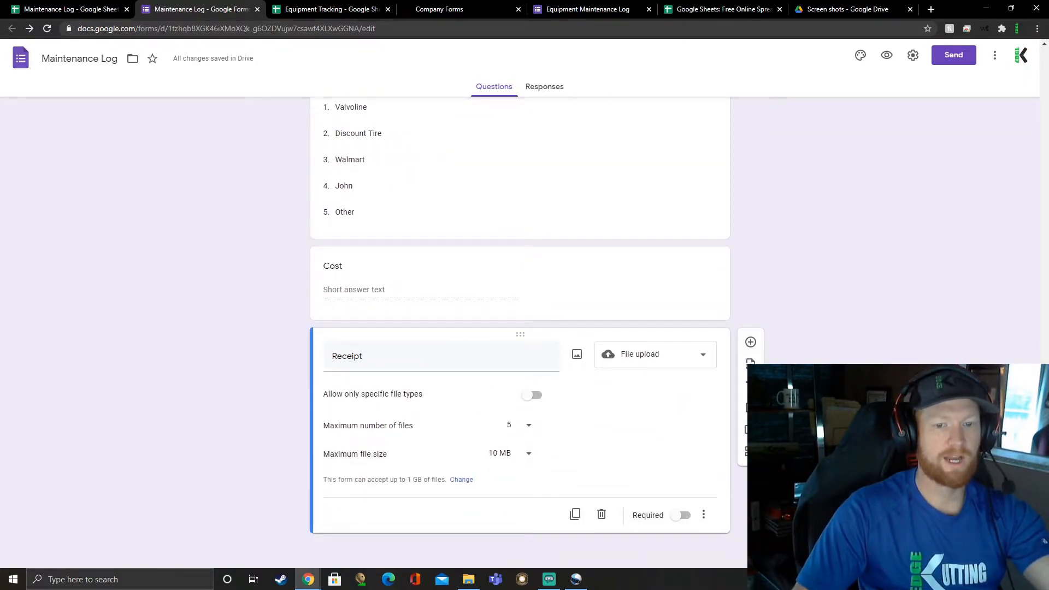
left_click(750, 452)
left_click(419, 488)
type("Mowers")
Step: Add a dropdown question titled "Mowers" to the Mowers section
left_click(745, 442)
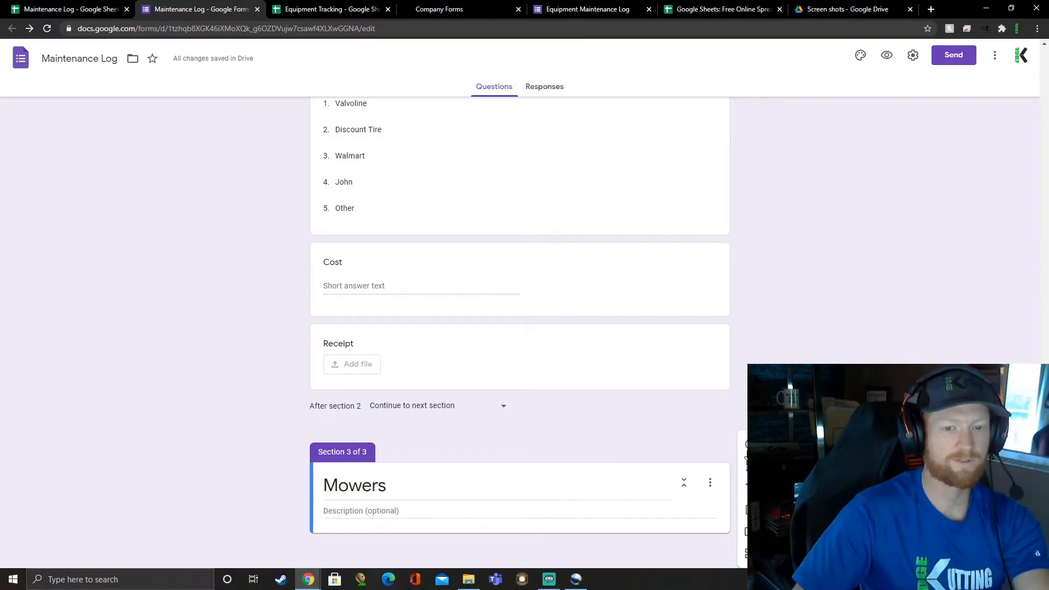
left_click(749, 445)
type("Mowers")
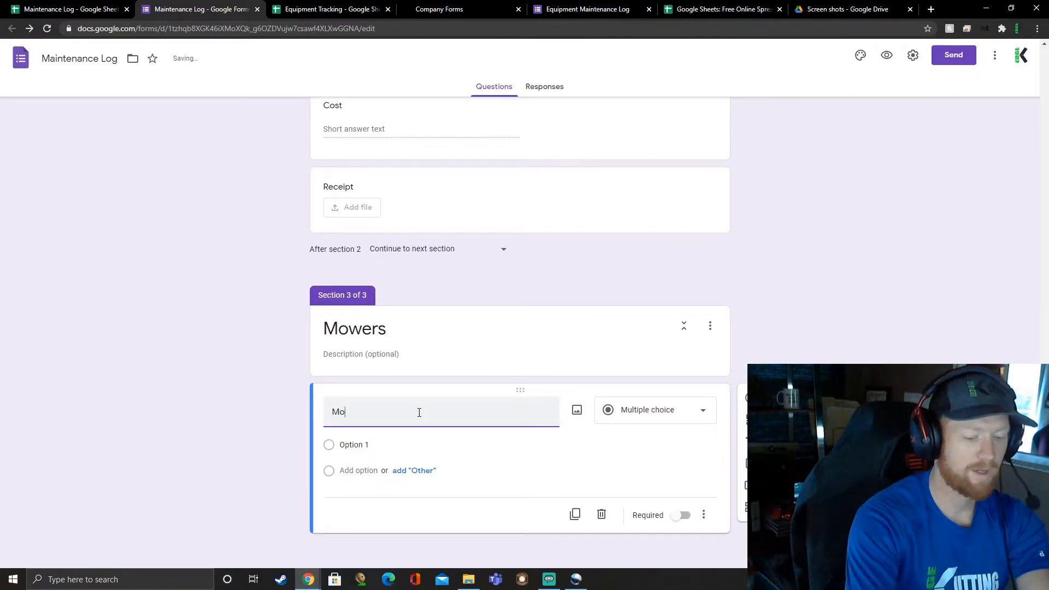
left_click(610, 417)
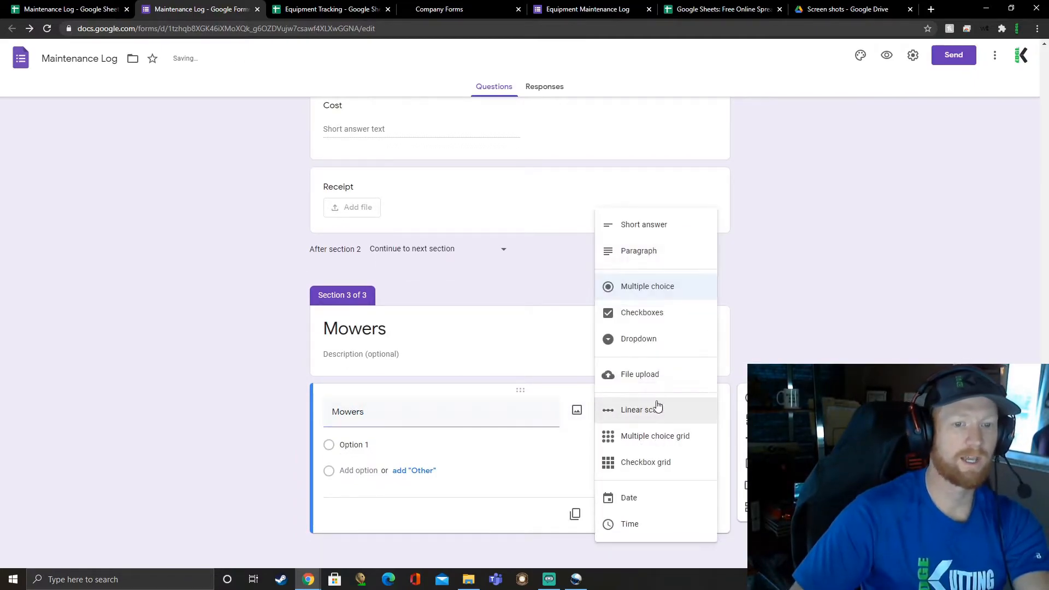
left_click(649, 337)
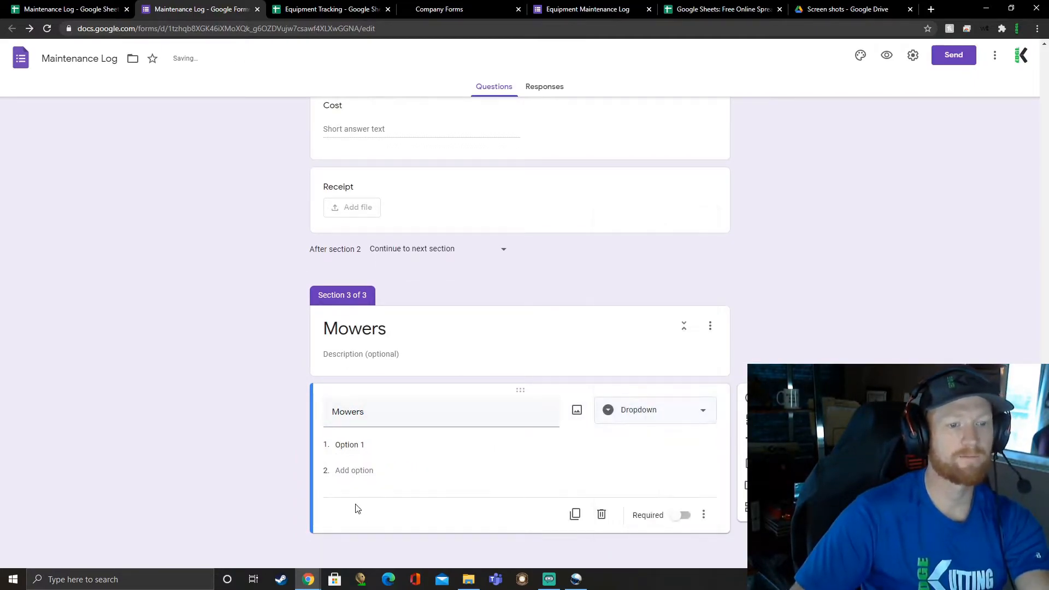
Step: Make the Mowers dropdown question required and route the Mowers answer of the Equipment Type question to section 3 (Mowers)
left_click(685, 517)
scroll(644, 472, "up", 15)
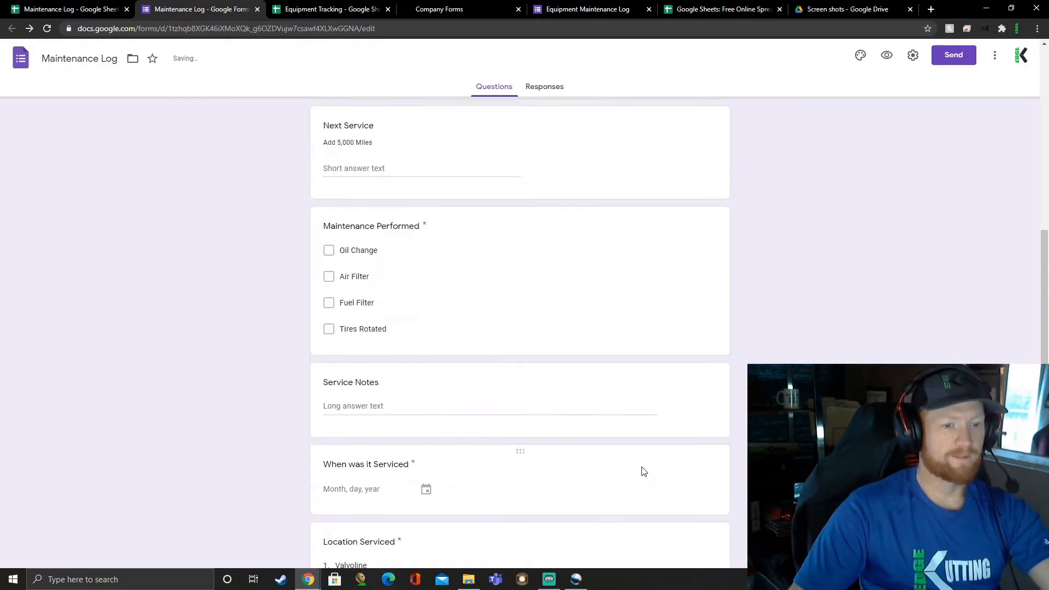
left_click(543, 354)
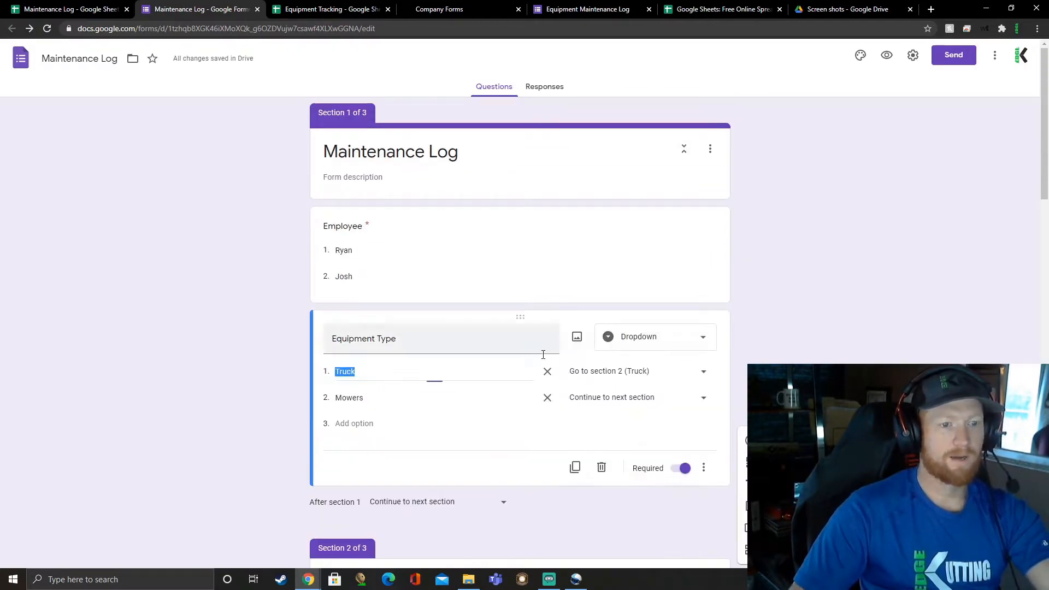
left_click(700, 404)
left_click(656, 500)
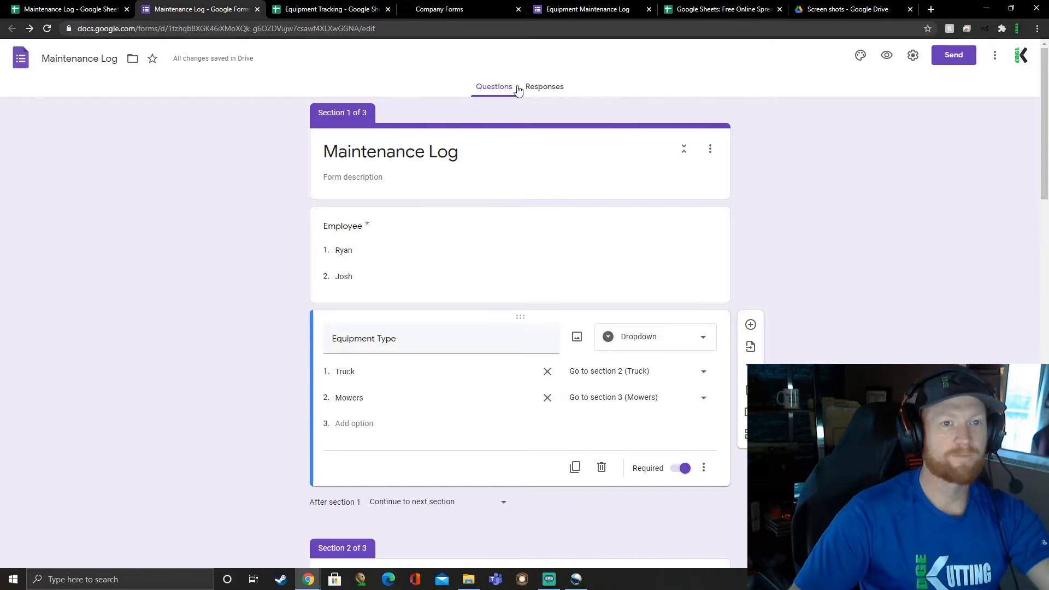
Step: Check the form's responses page, then generate a shareable link to the form with a shortened URL
left_click(543, 87)
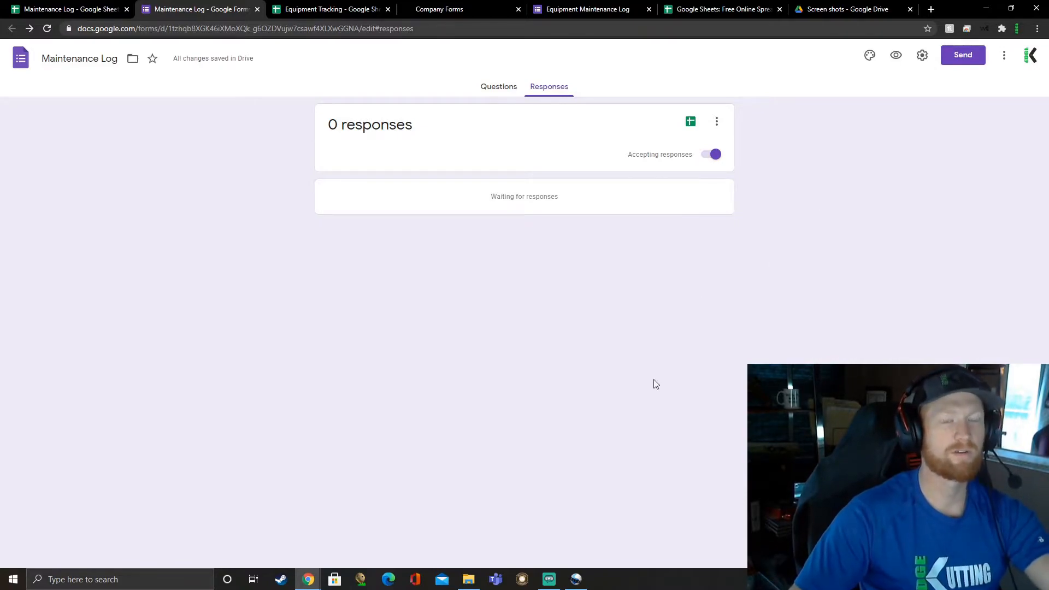
left_click(961, 60)
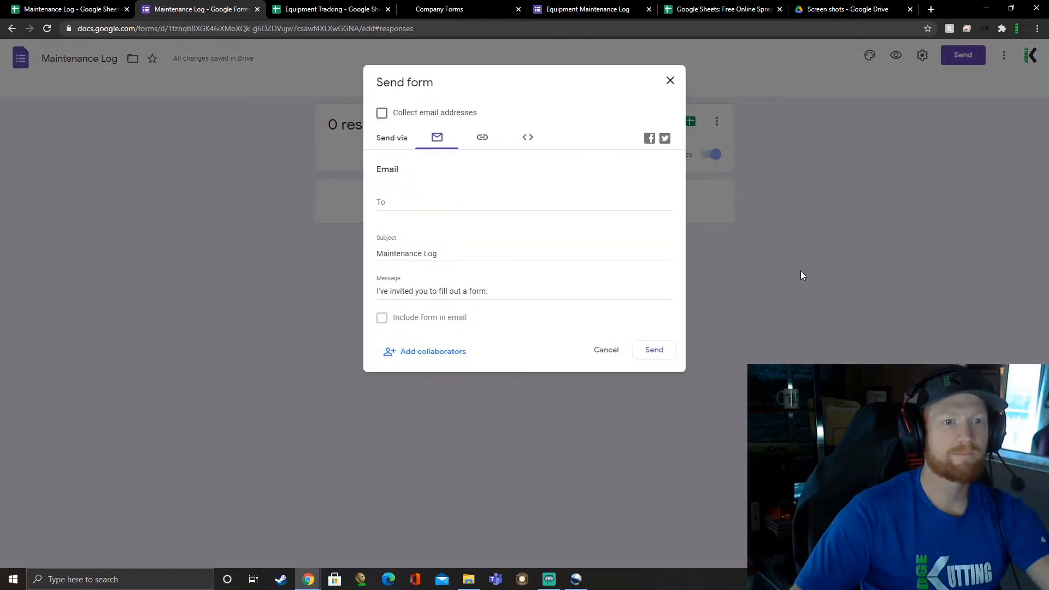
left_click(487, 139)
left_click(382, 208)
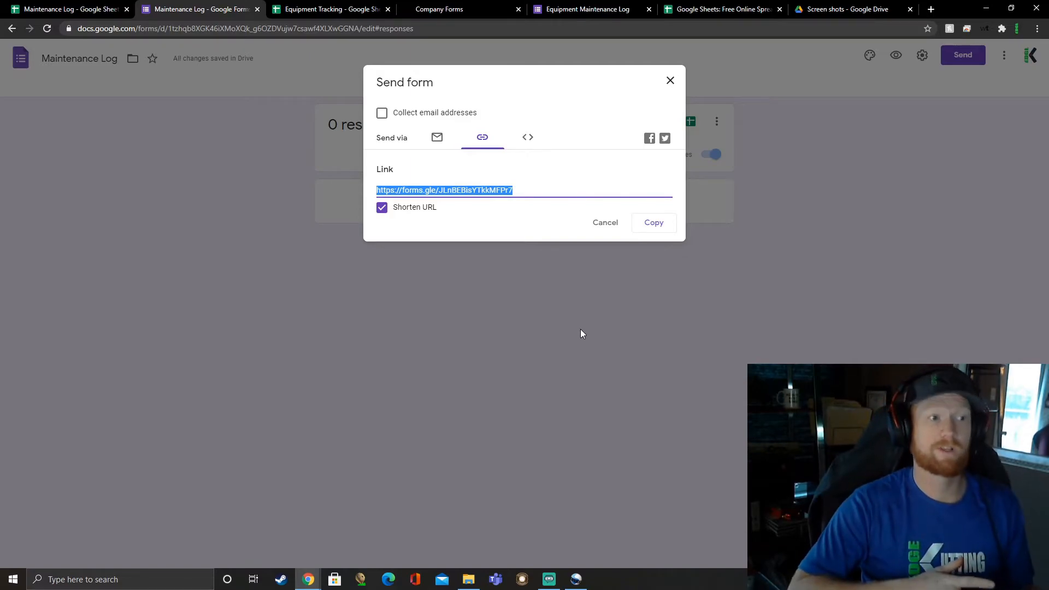
left_click(822, 10)
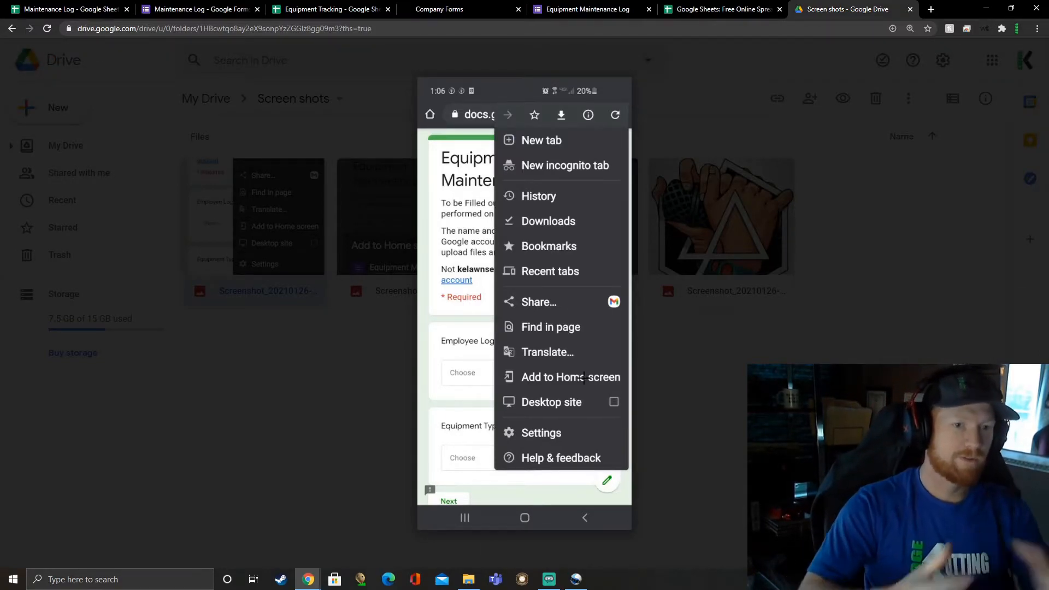
left_click(372, 7)
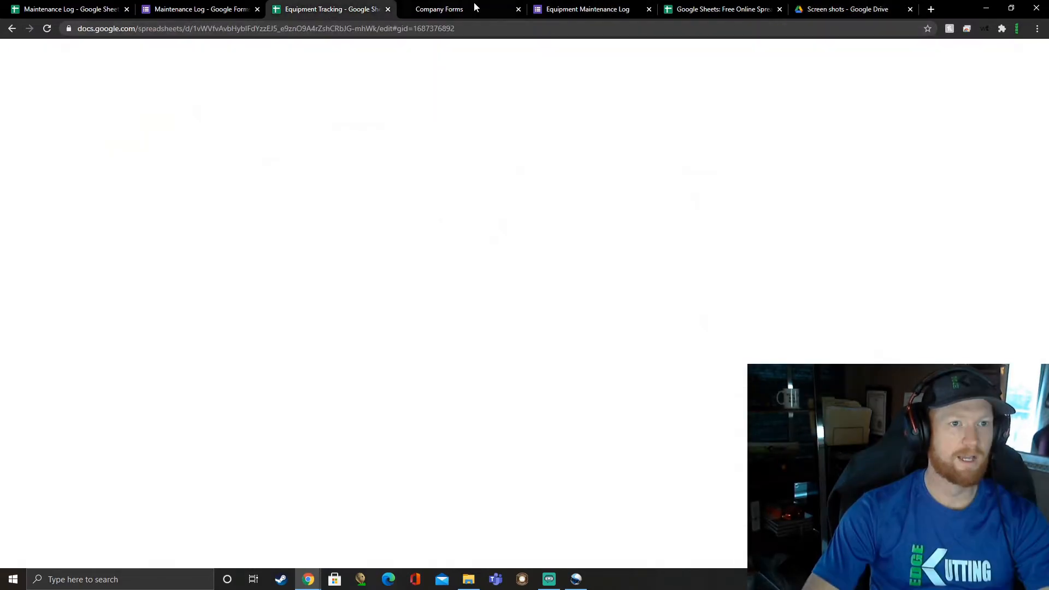
left_click(474, 8)
left_click(354, 9)
Step: Open the live Maintenance Log form in the form's browser tab using its shortened link
left_click(238, 10)
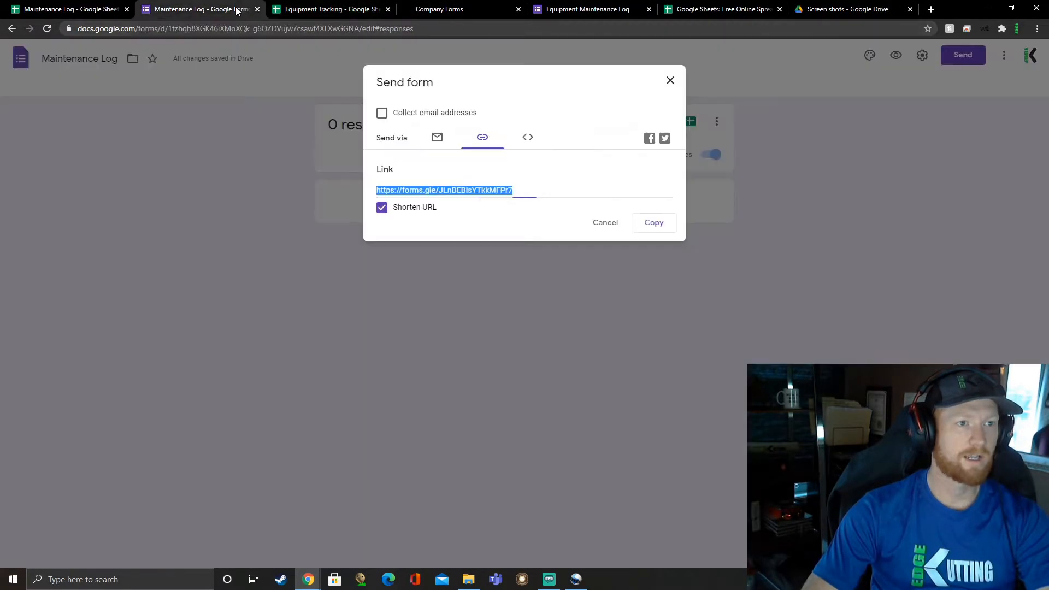
left_click(294, 31)
type("https://forms.gle/JLnBEBisYTkkMFPr7")
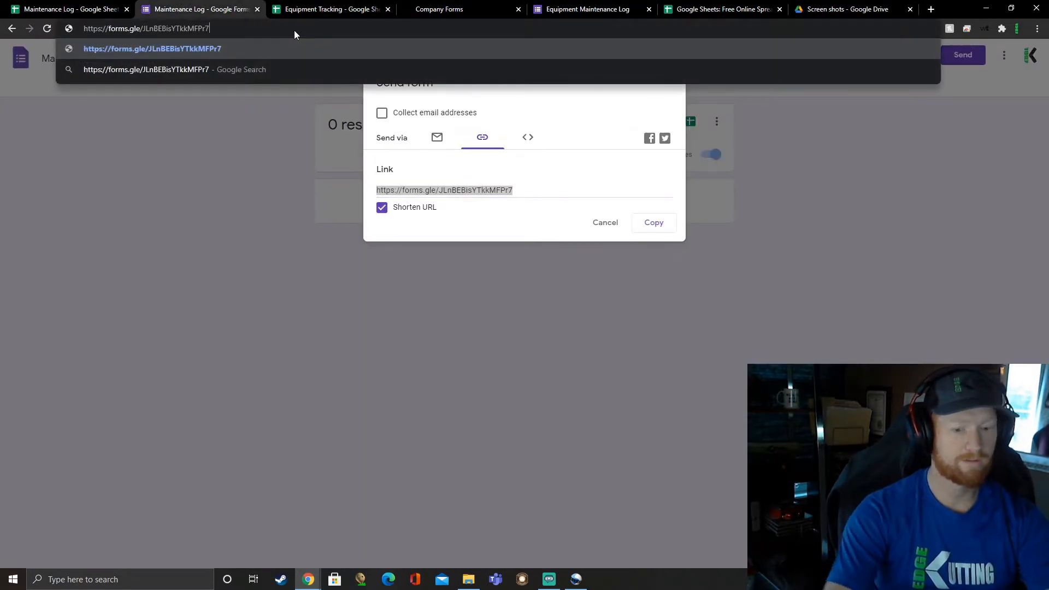
key("Return")
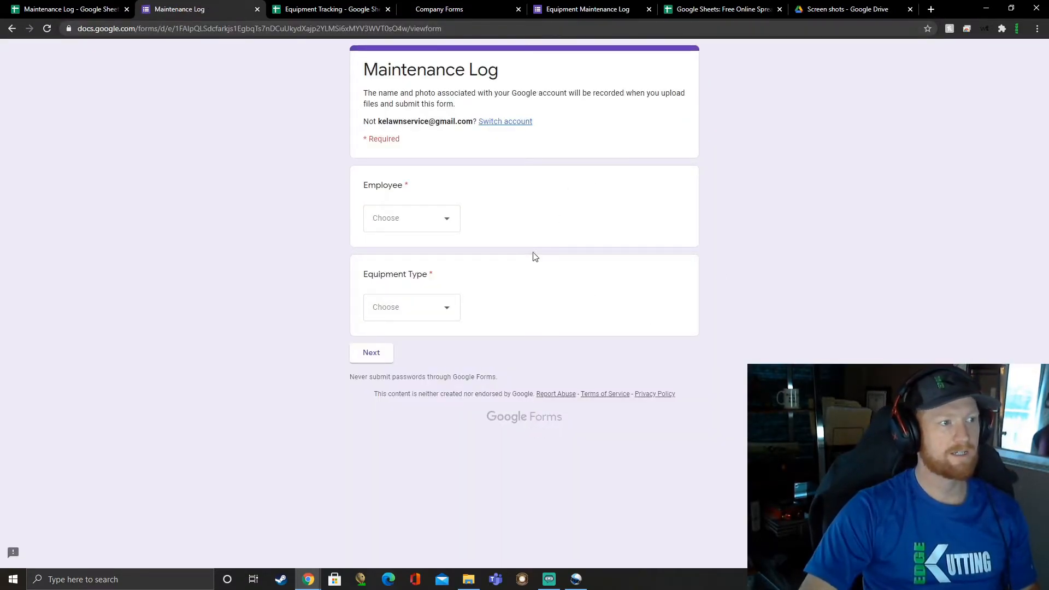
Step: View the phone screenshots in Google Drive that show how to add a form to the home screen
left_click(853, 10)
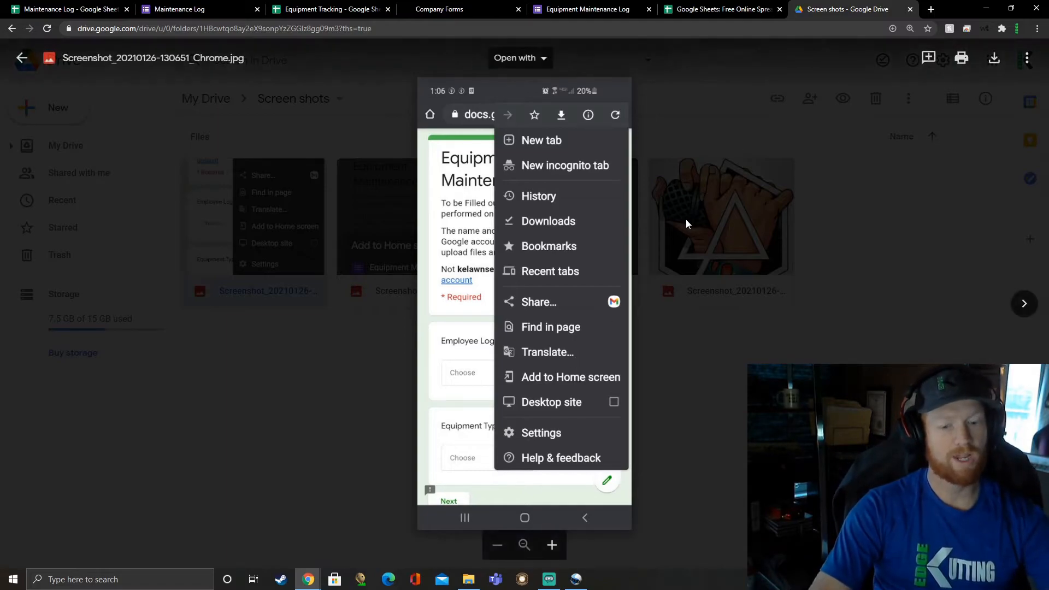
key("Right")
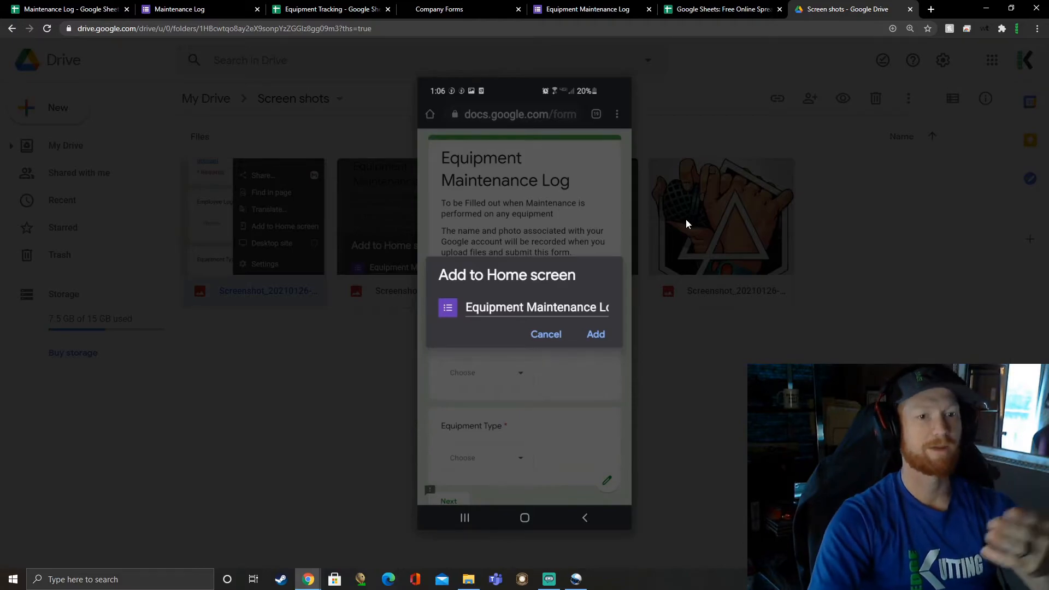
key("Right")
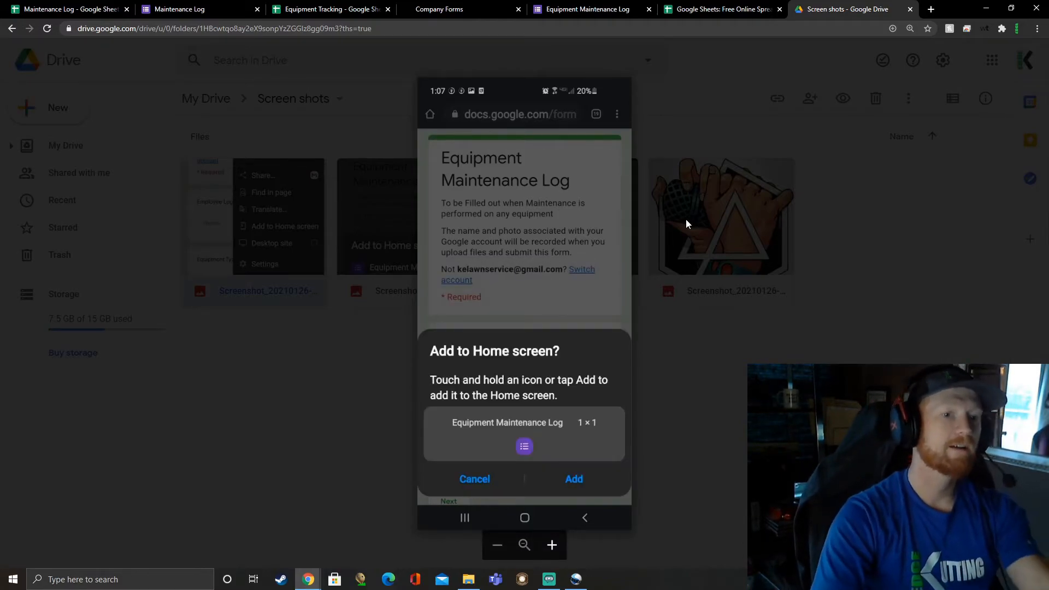
key("Right")
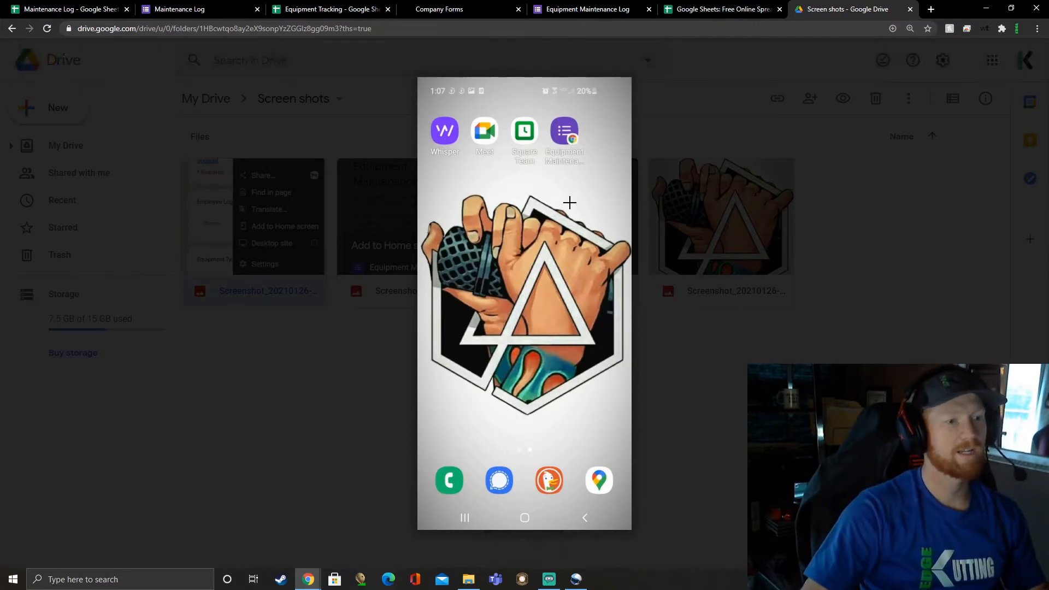
Step: In the live Maintenance Log form, choose the first employee and the equipment type Truck, and continue to the Truck section
left_click(213, 9)
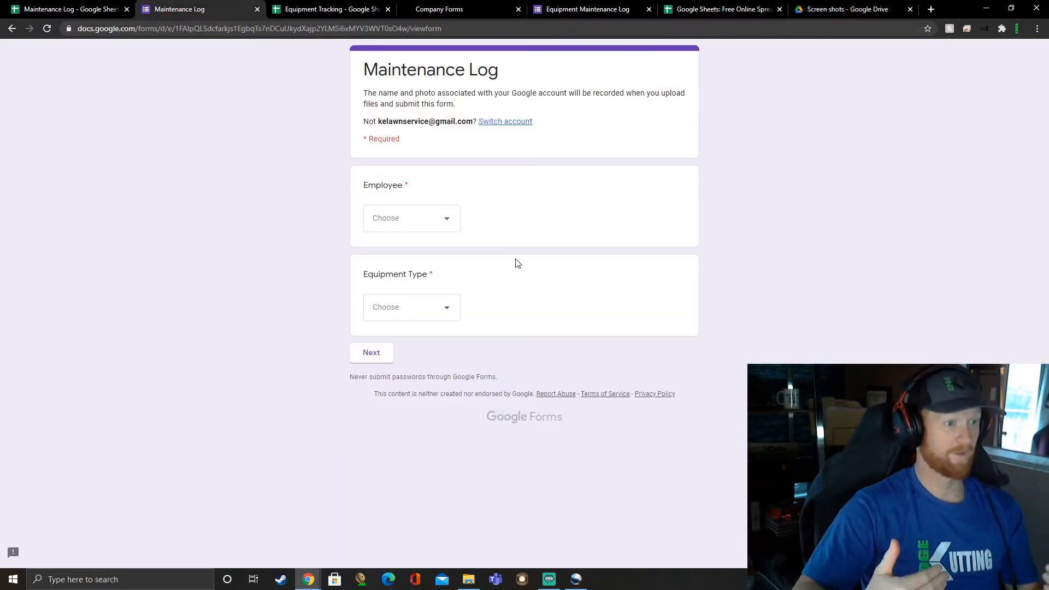
left_click(446, 229)
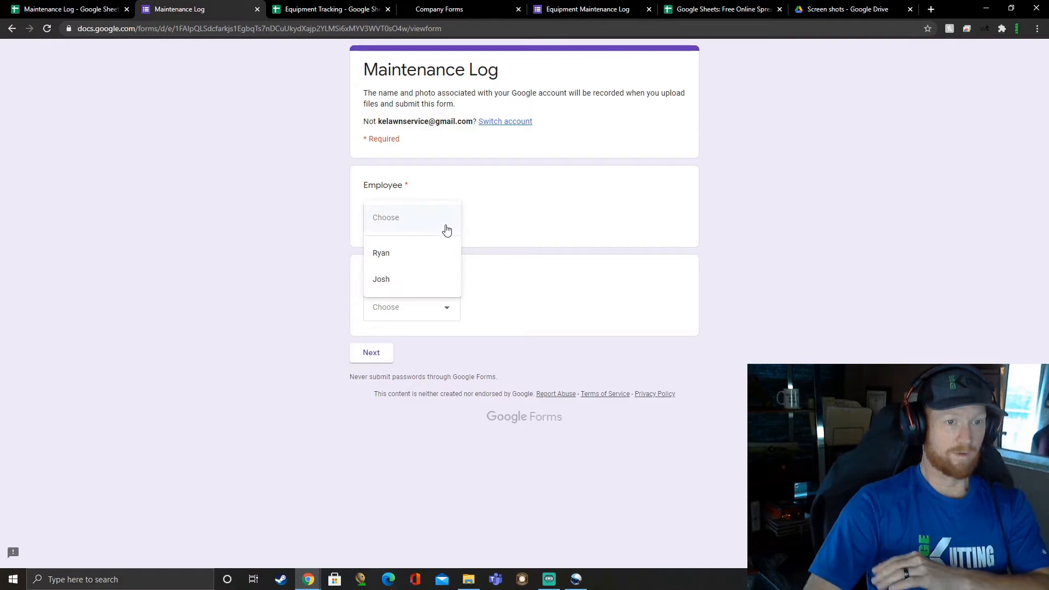
left_click(414, 263)
left_click(448, 311)
left_click(414, 343)
left_click(372, 353)
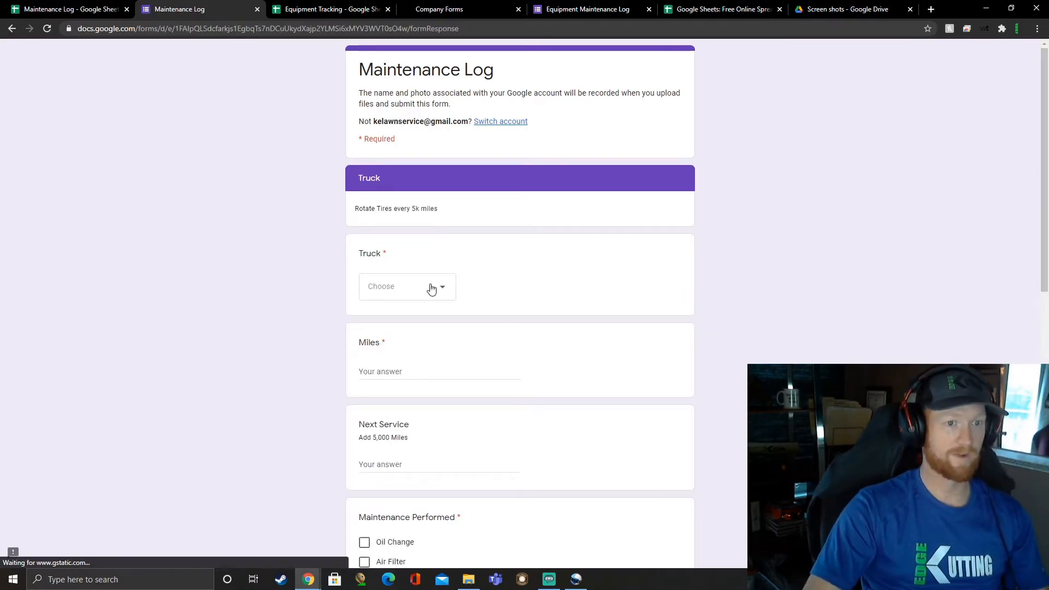
Step: Review the tire rotation note in the Truck section and choose 2001 F-150 as the truck
left_click_drag(356, 208, 438, 215)
left_click(470, 246)
scroll(462, 256, "down", 1)
left_click(438, 234)
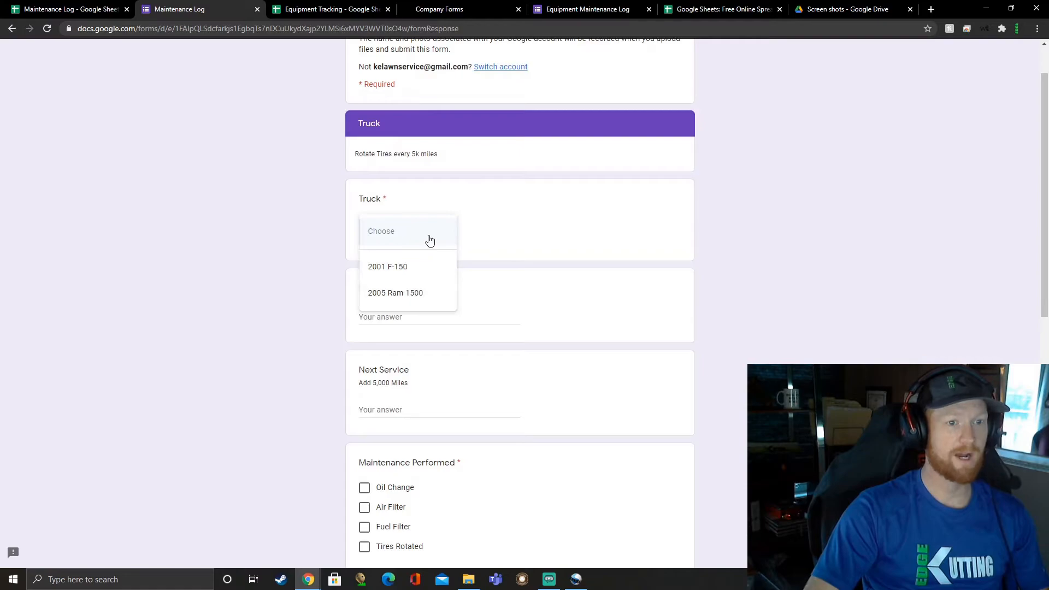
left_click(412, 266)
Step: Enter 145000 as the miles and 150000 as the next service mileage
scroll(599, 225, "down", 2)
left_click(428, 207)
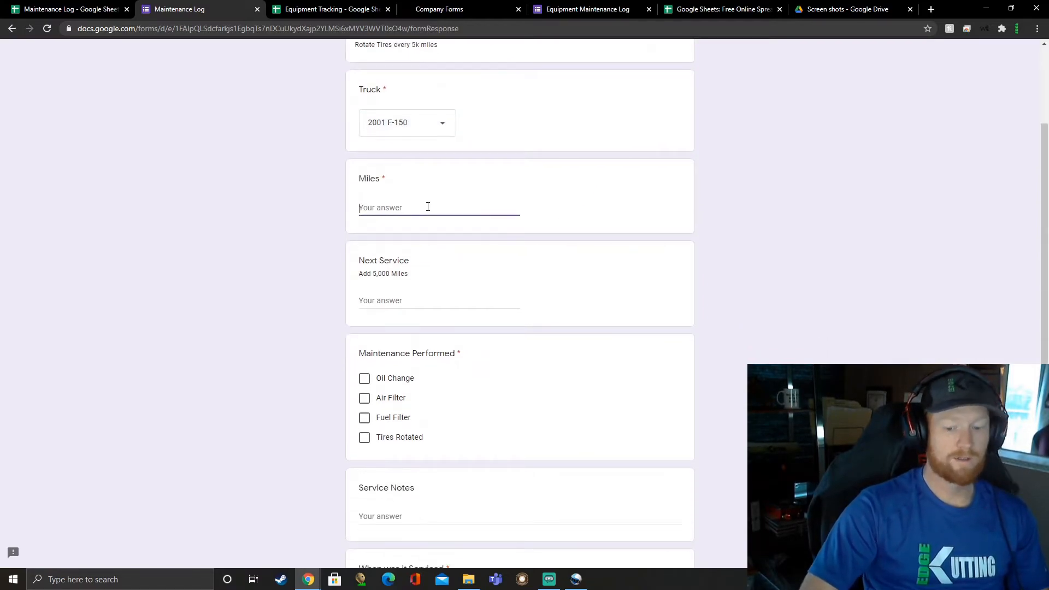
type("145000")
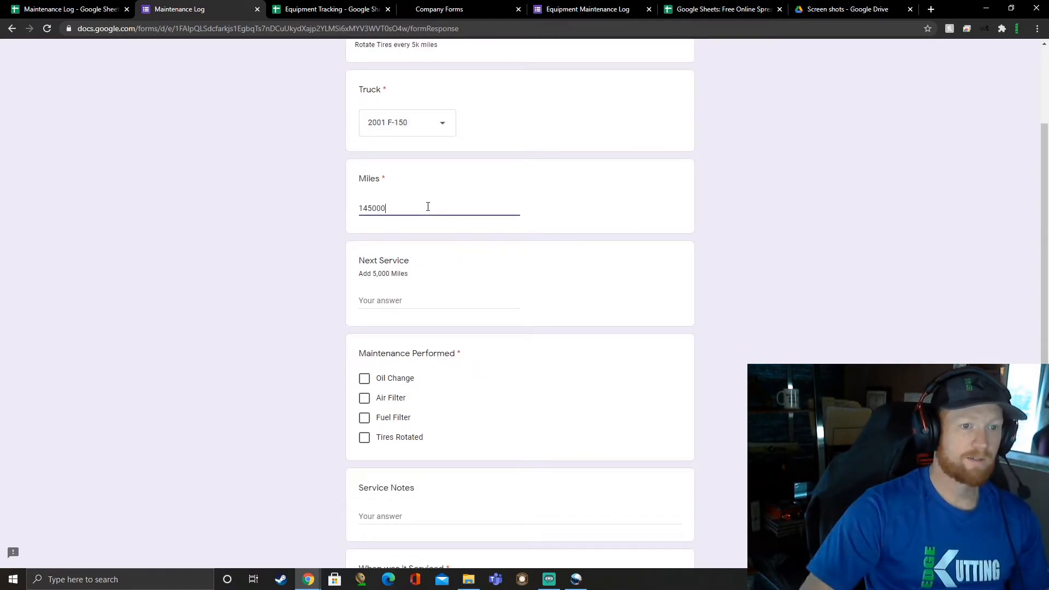
left_click(419, 299)
type("150000")
Step: Mark Oil Change and Tires Rotated as performed, and enter the service note "Thing is ugly af"
left_click(364, 378)
scroll(396, 334, "down", 3)
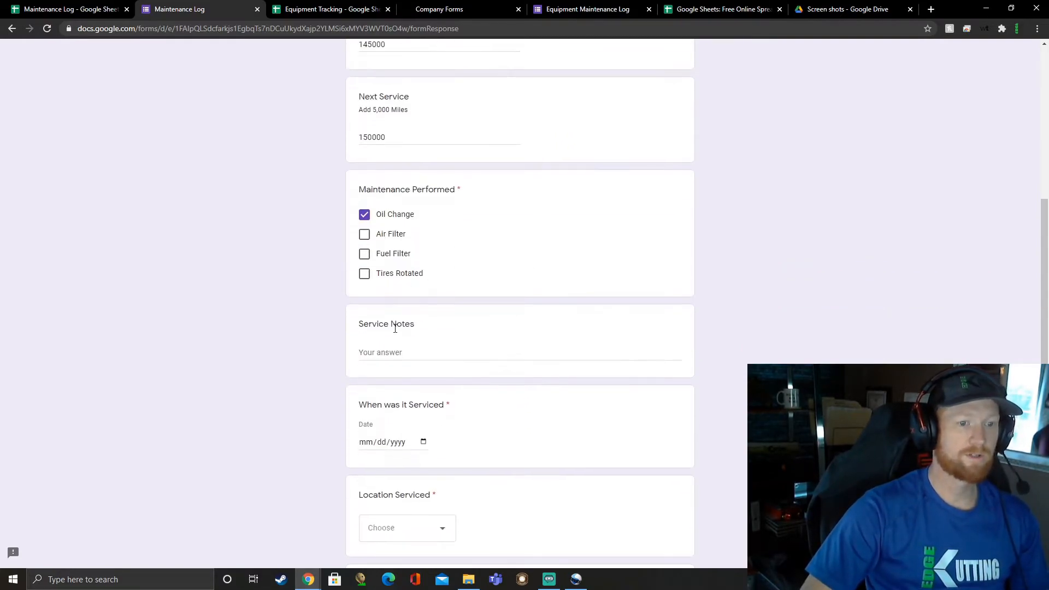
left_click(364, 275)
left_click(427, 349)
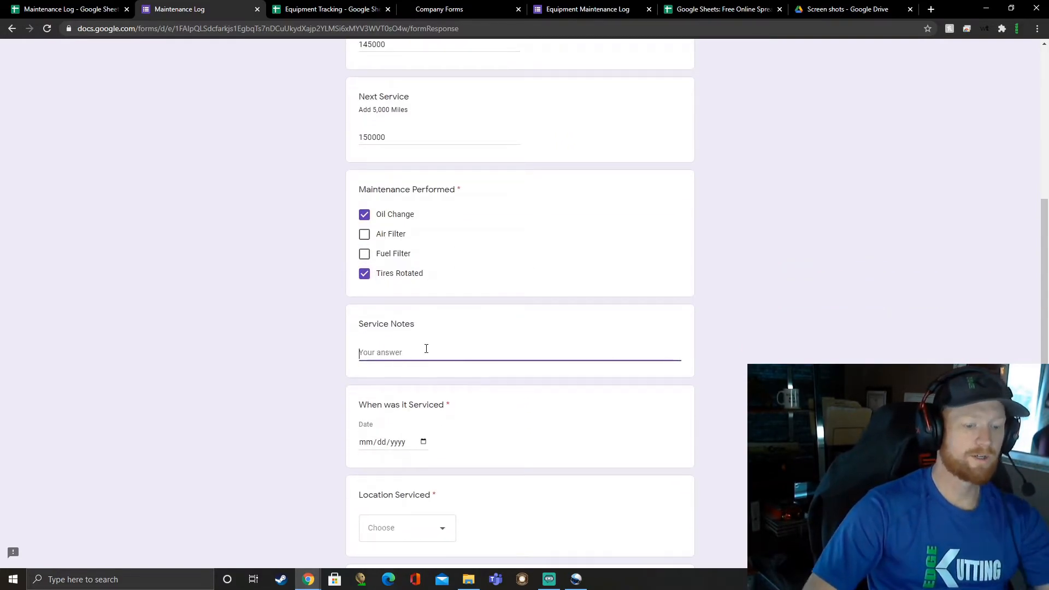
type("Thing is ugly af")
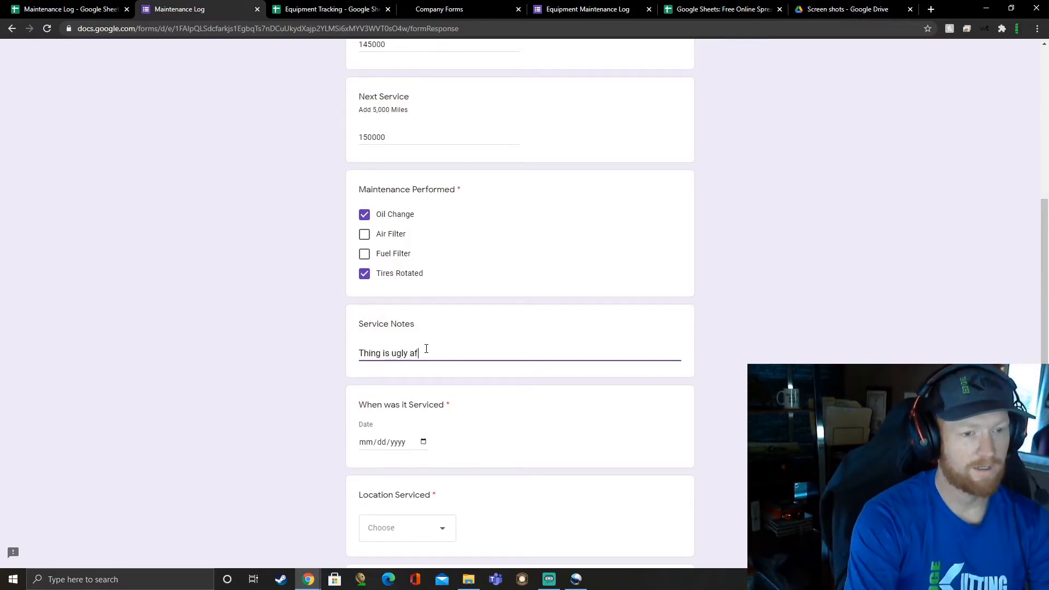
Step: Set the service date to 01/26/2021 and choose Valvoline as the location serviced
scroll(492, 361, "down", 1)
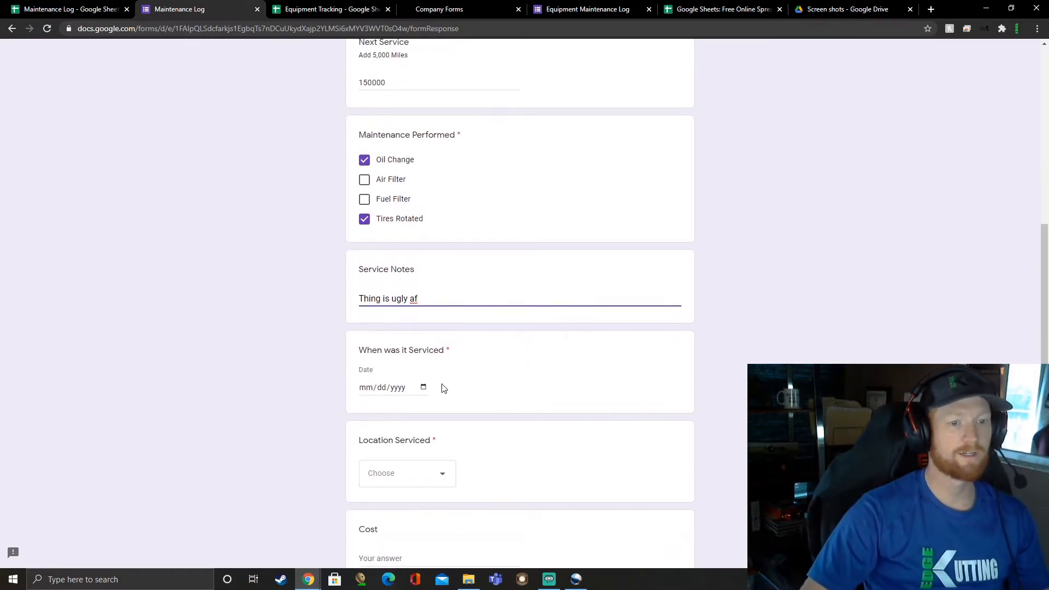
left_click(361, 389)
left_click(423, 387)
left_click(404, 502)
scroll(486, 353, "down", 2)
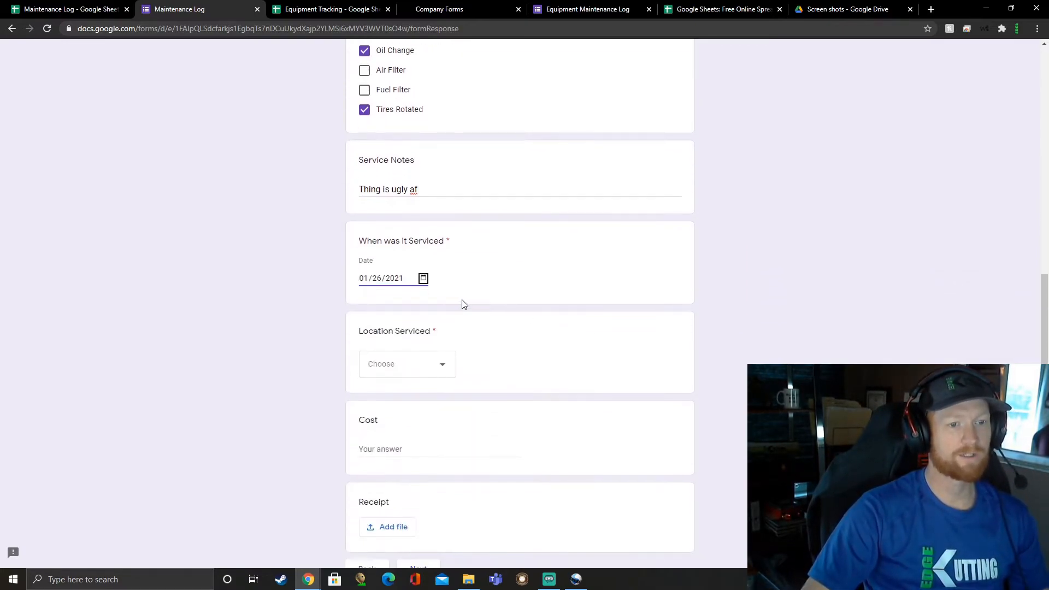
left_click(437, 364)
left_click(400, 420)
Step: Enter a cost of 89.99, leave the receipt empty, and continue to the next section
scroll(496, 331, "down", 2)
left_click(401, 361)
type("89.99")
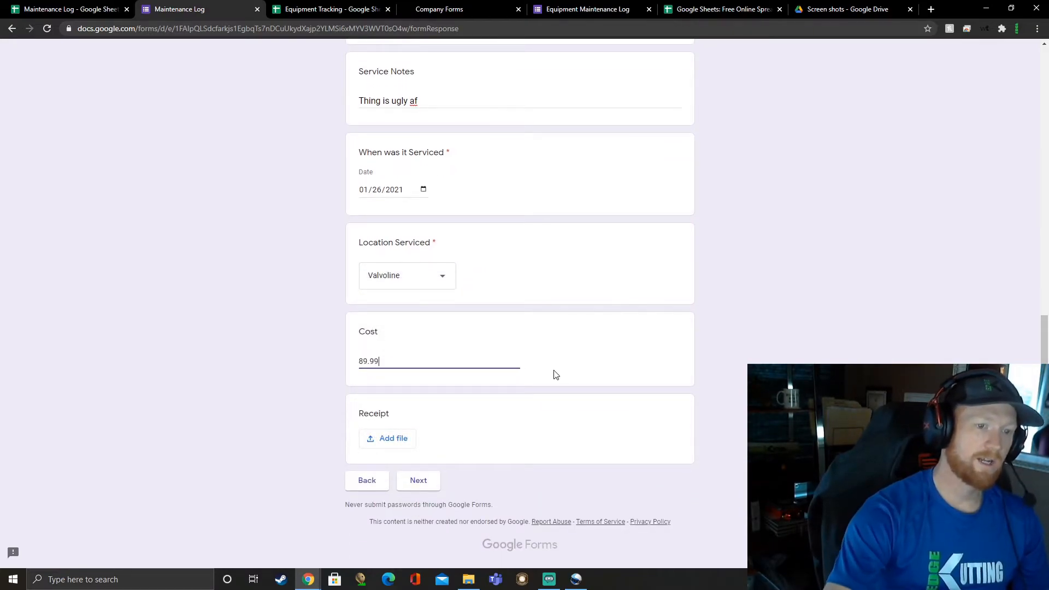
left_click(554, 371)
left_click(419, 481)
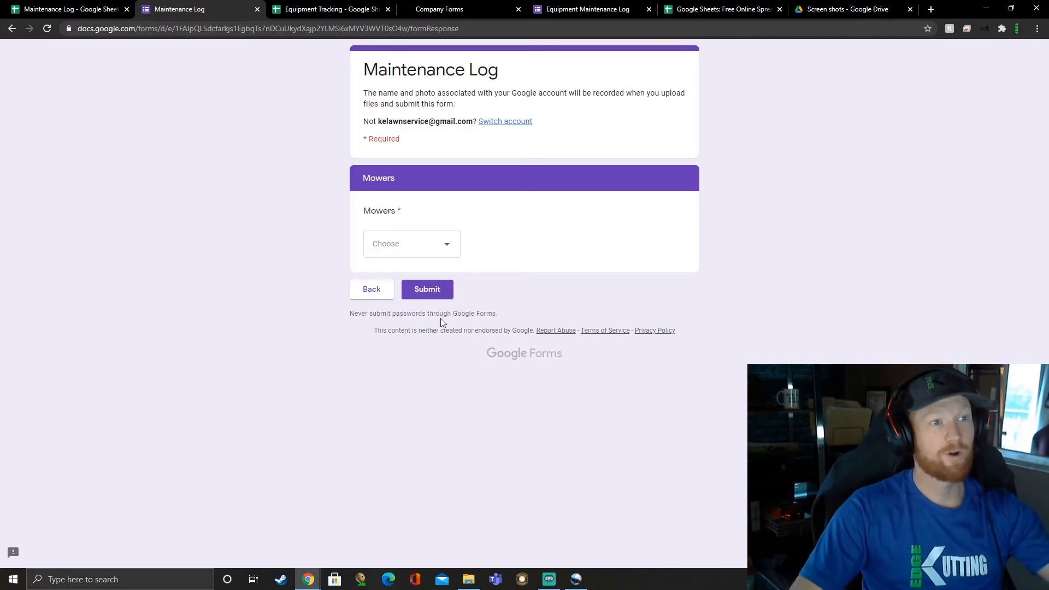
Step: Choose Option 1 for the required Mowers question and submit the test response
left_click(425, 290)
left_click(407, 244)
left_click(487, 242)
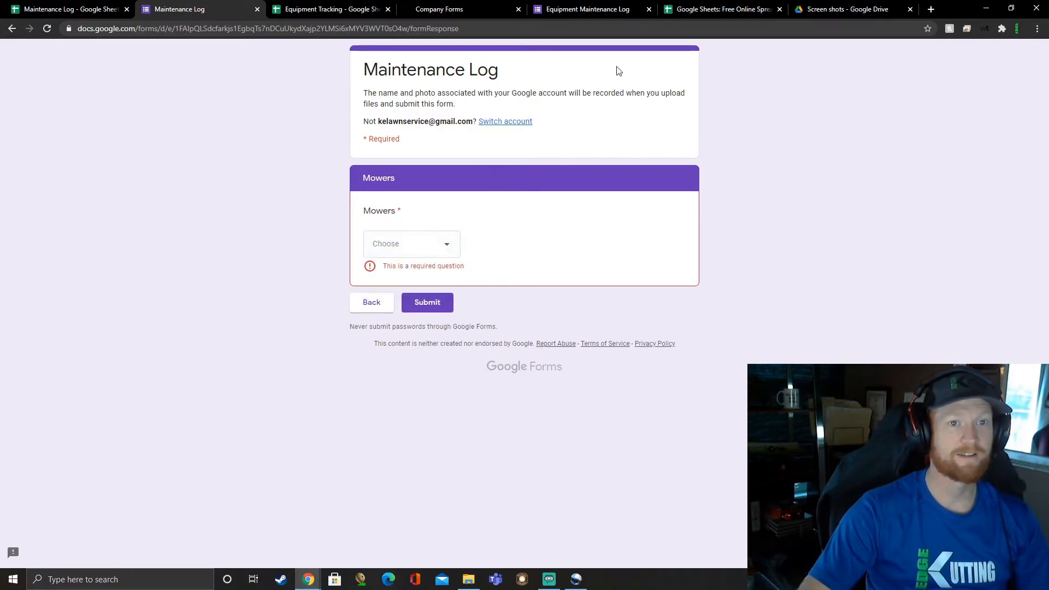
left_click(444, 246)
left_click(414, 280)
left_click(425, 290)
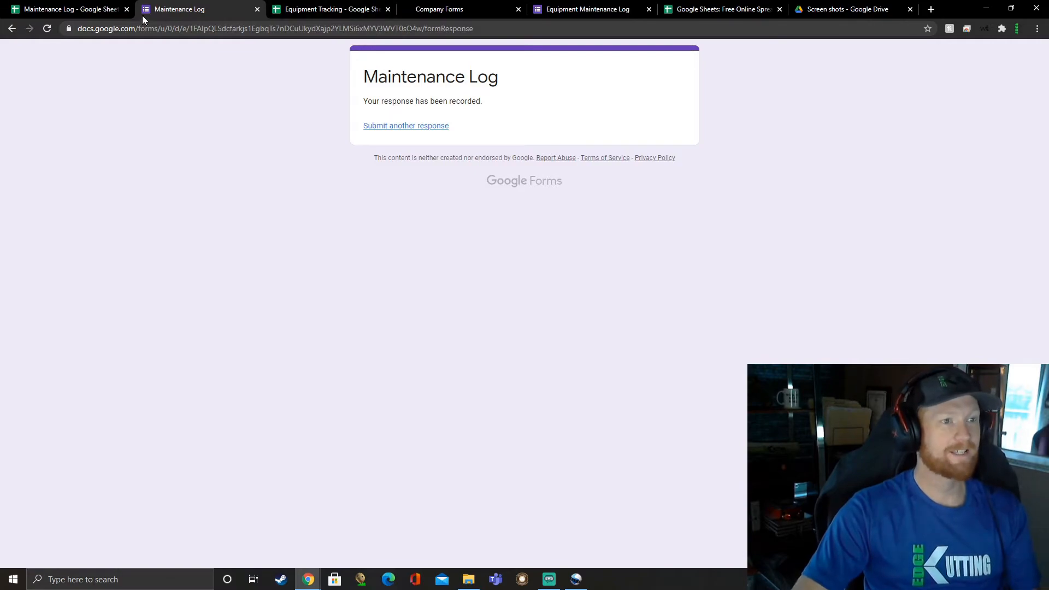
Step: Examine the submitted truck response in the Form Responses 2 sheet of the Maintenance Log spreadsheet
left_click(82, 9)
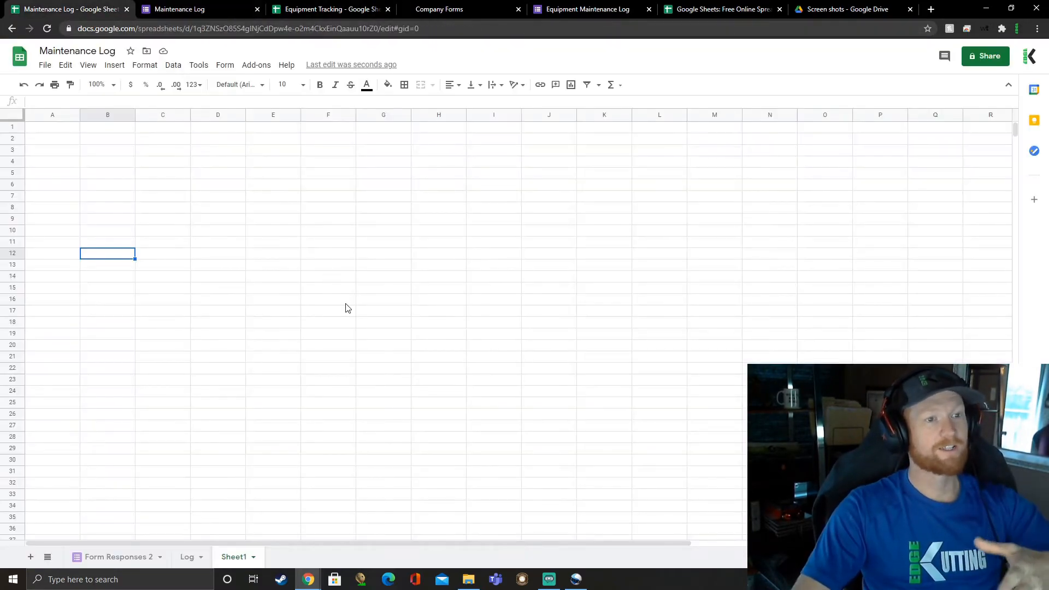
left_click(115, 557)
left_click_drag(89, 141, 891, 142)
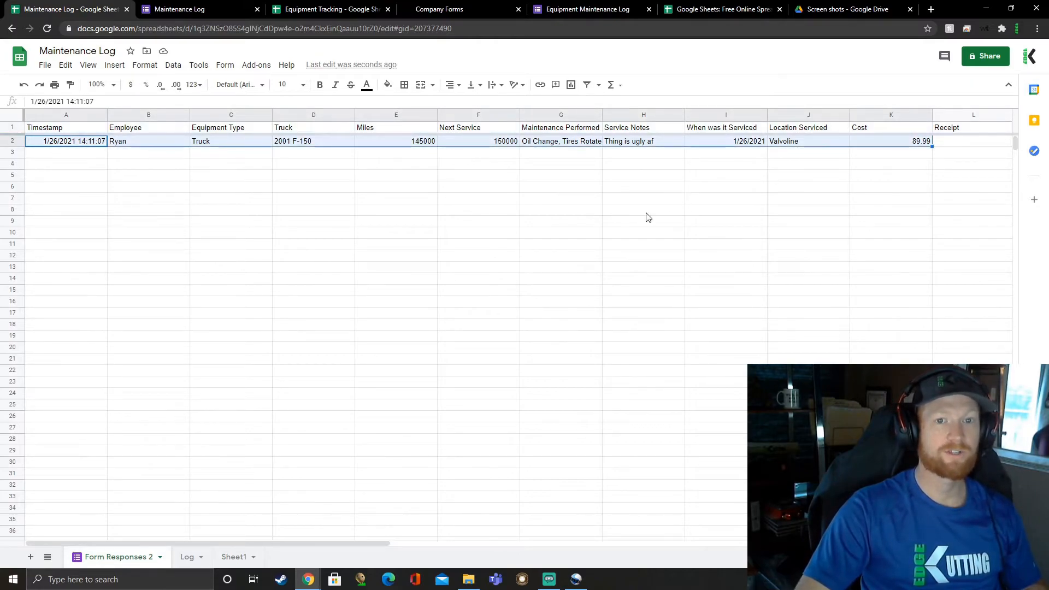
left_click(498, 272)
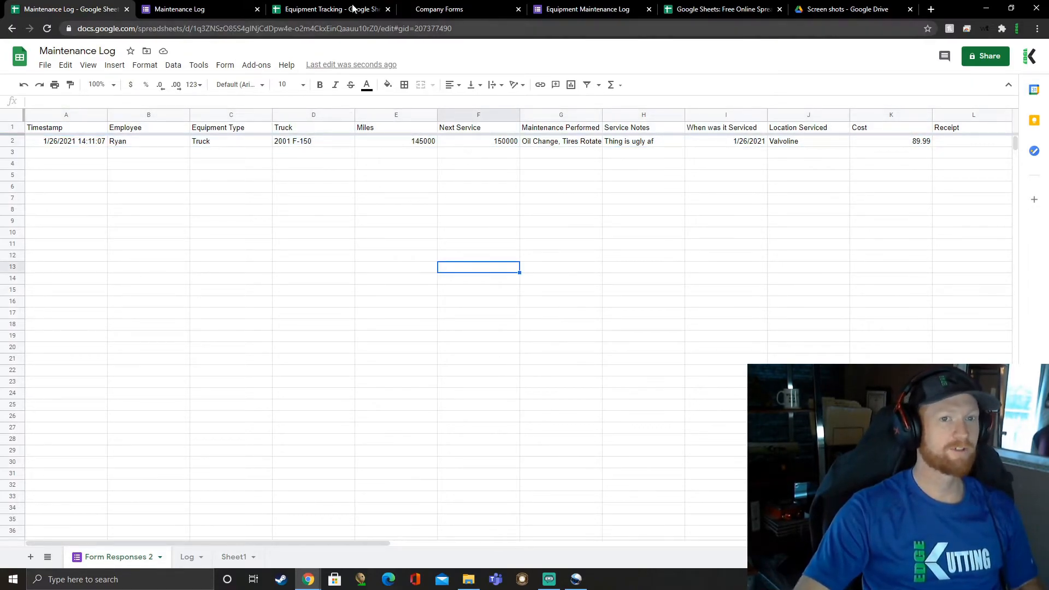
Step: Open the linked Maintenance Log form for editing from the spreadsheet
left_click(166, 9)
left_click(84, 10)
left_click(223, 65)
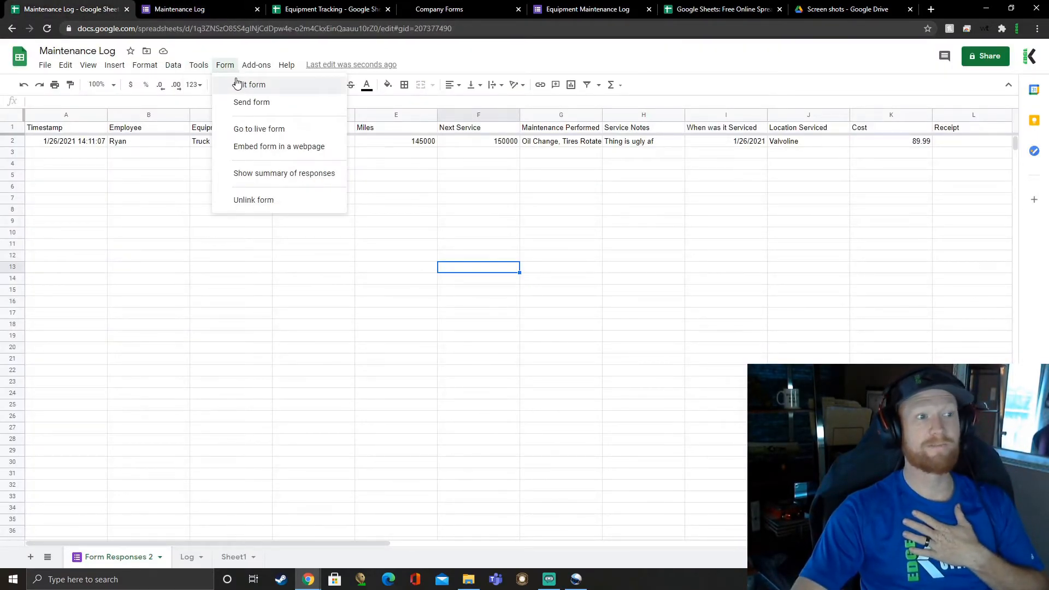
left_click(239, 84)
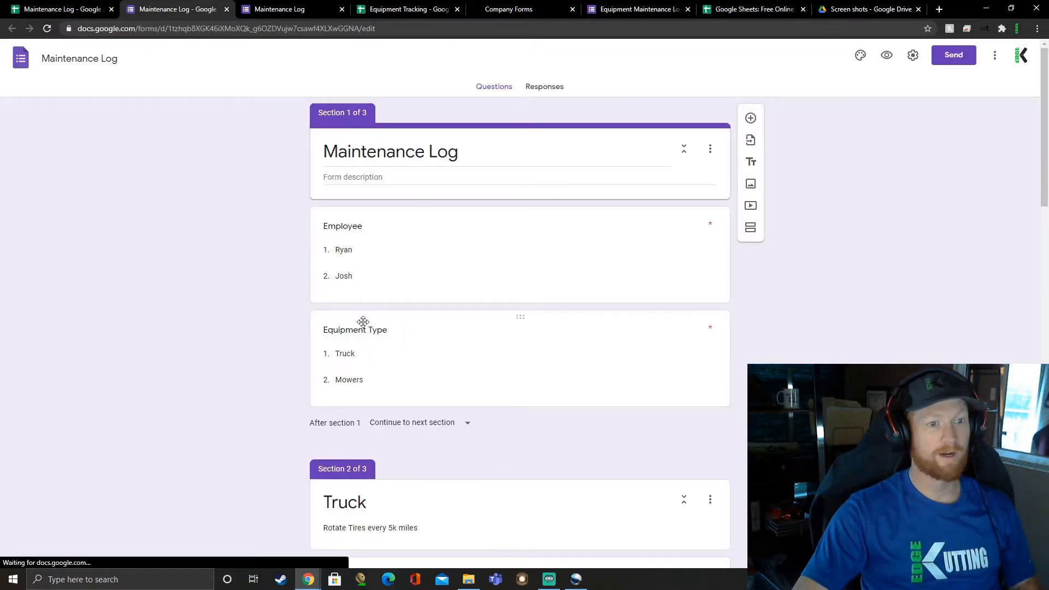
Step: Set the Truck section, section 2, to submit the form when it is completed
scroll(552, 325, "down", 5)
scroll(496, 235, "up", 3)
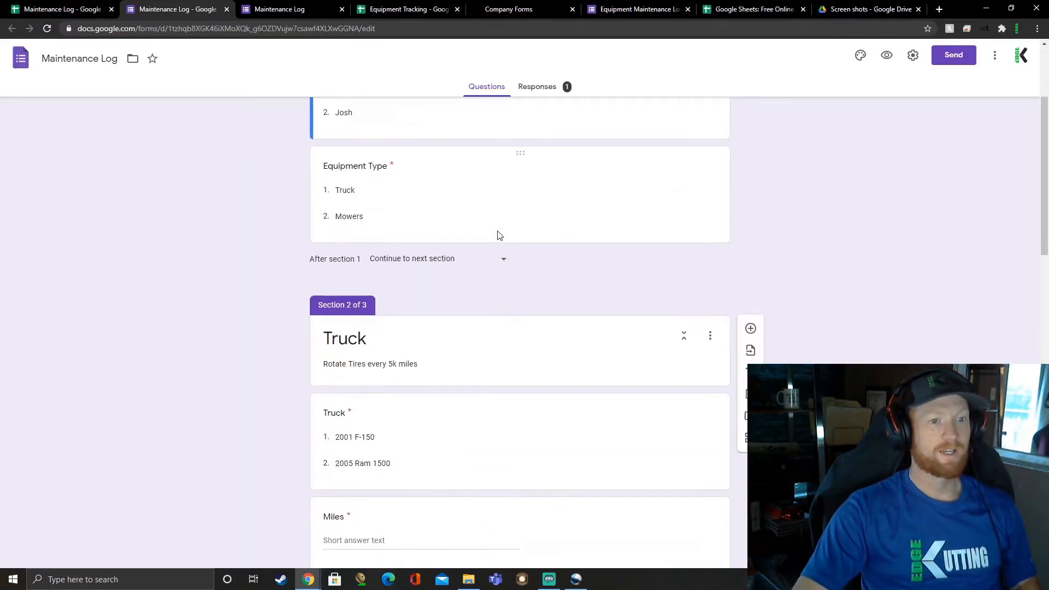
scroll(562, 284, "down", 18)
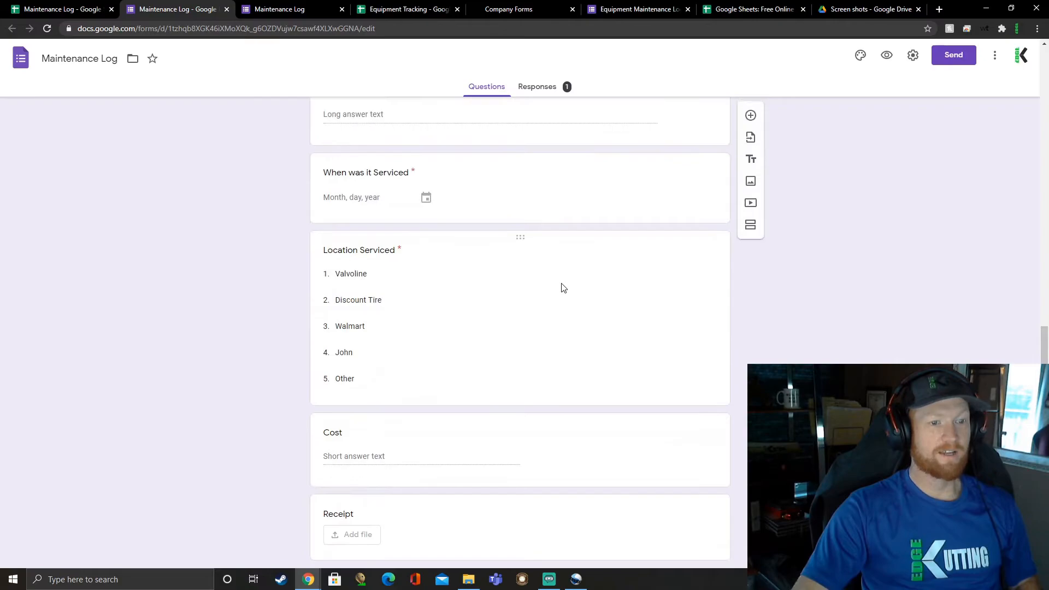
scroll(562, 283, "up", 15)
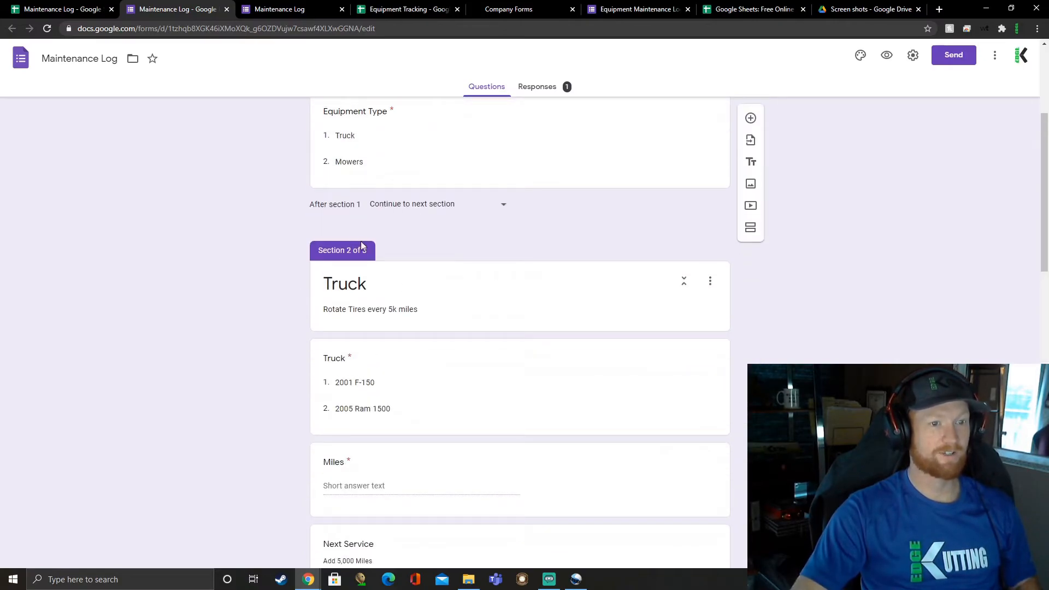
scroll(435, 258, "down", 15)
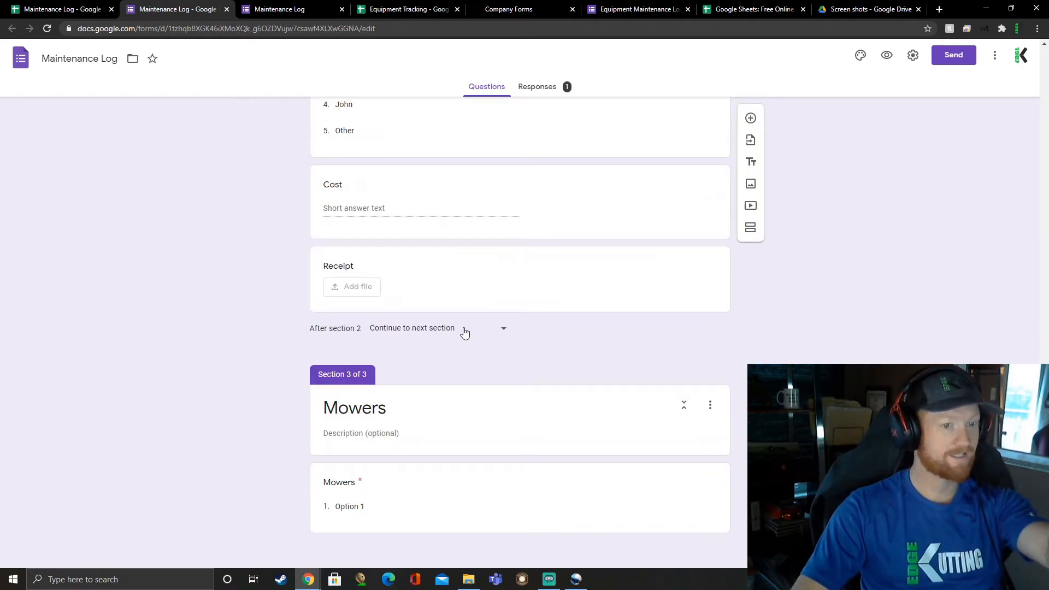
left_click(427, 330)
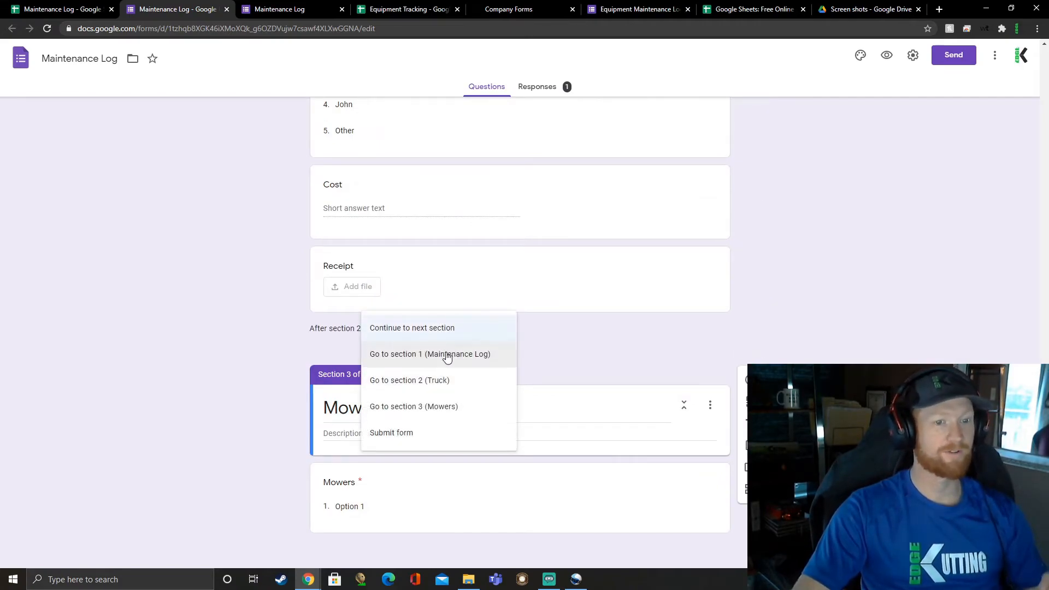
left_click(422, 435)
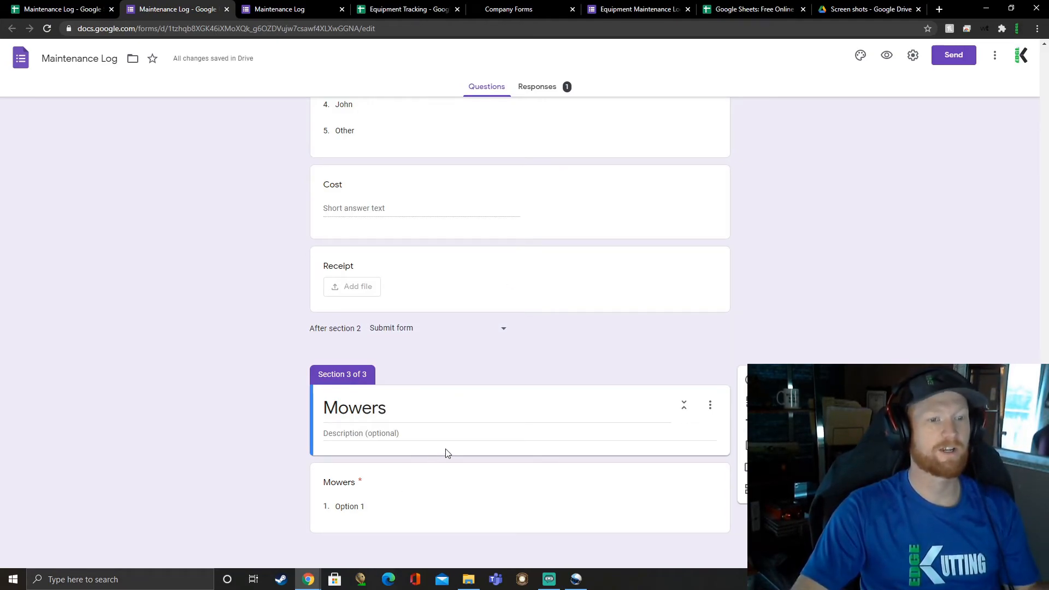
Step: Review the Mowers question and the order of the form's sections
left_click(448, 481)
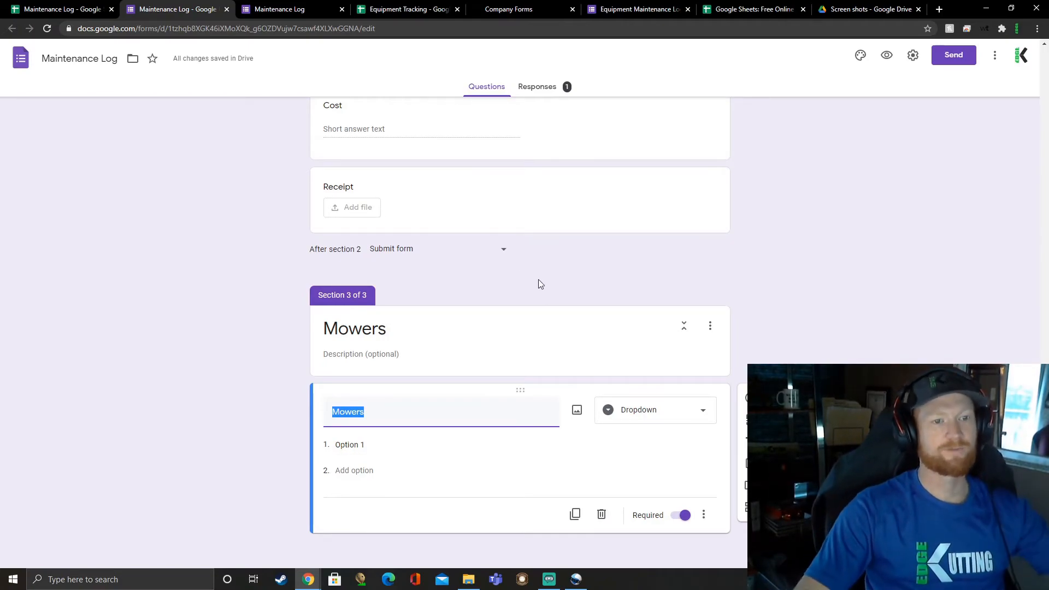
scroll(519, 273, "up", 15)
scroll(499, 298, "up", 5)
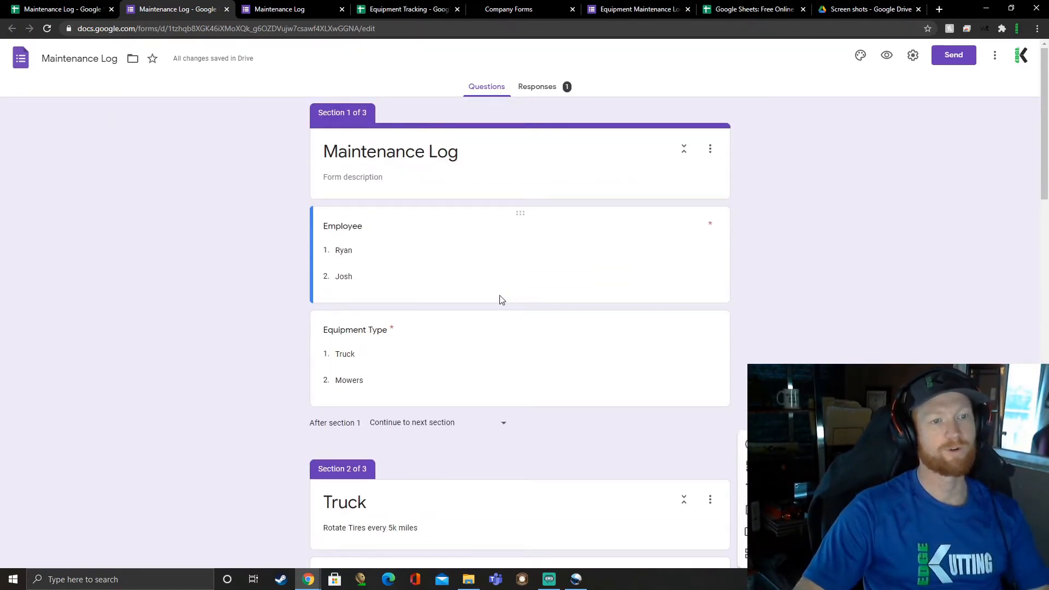
scroll(454, 293, "down", 12)
scroll(458, 295, "down", 7)
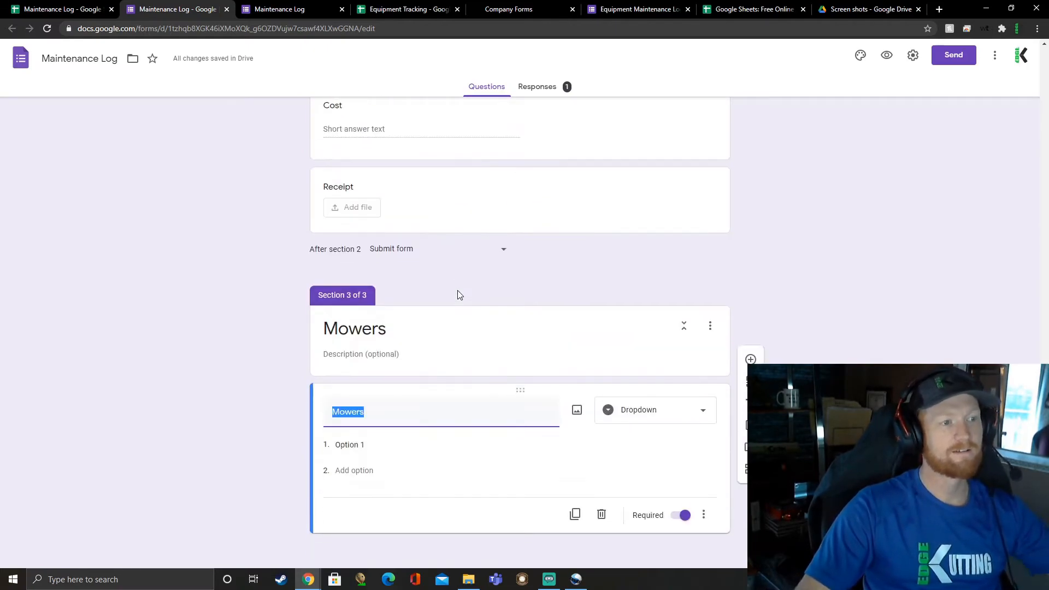
scroll(457, 295, "up", 15)
scroll(441, 288, "up", 5)
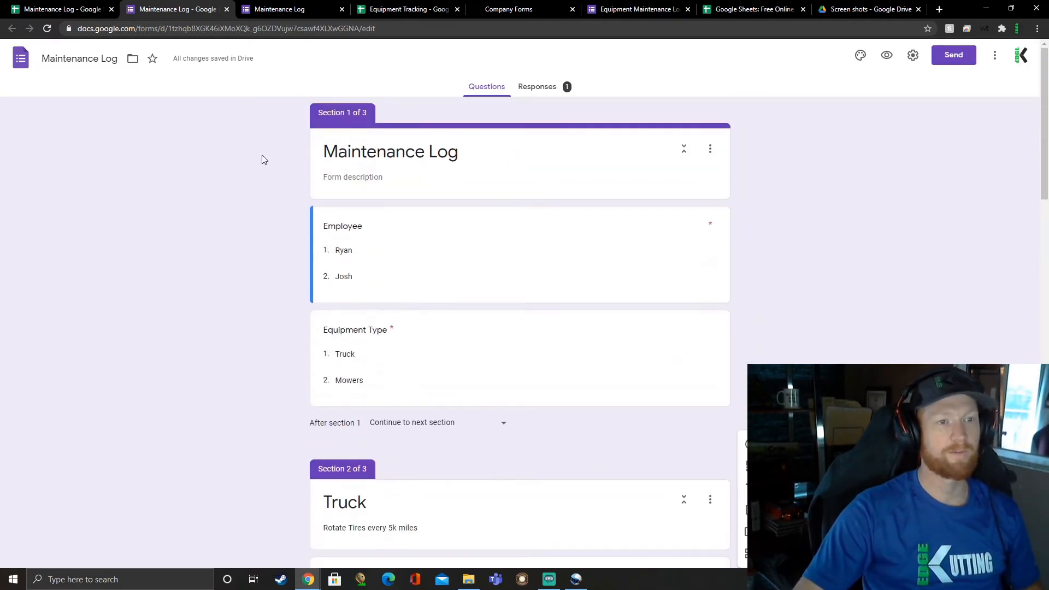
Step: Start another response in the live form with the first employee and Truck as the equipment type, and continue
left_click(60, 9)
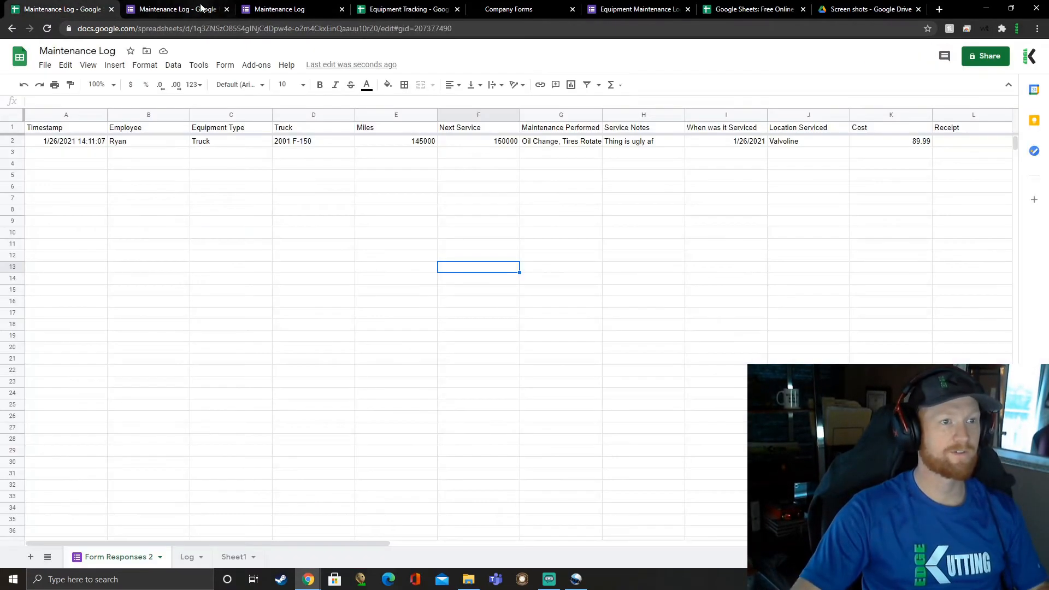
left_click(191, 10)
left_click(269, 11)
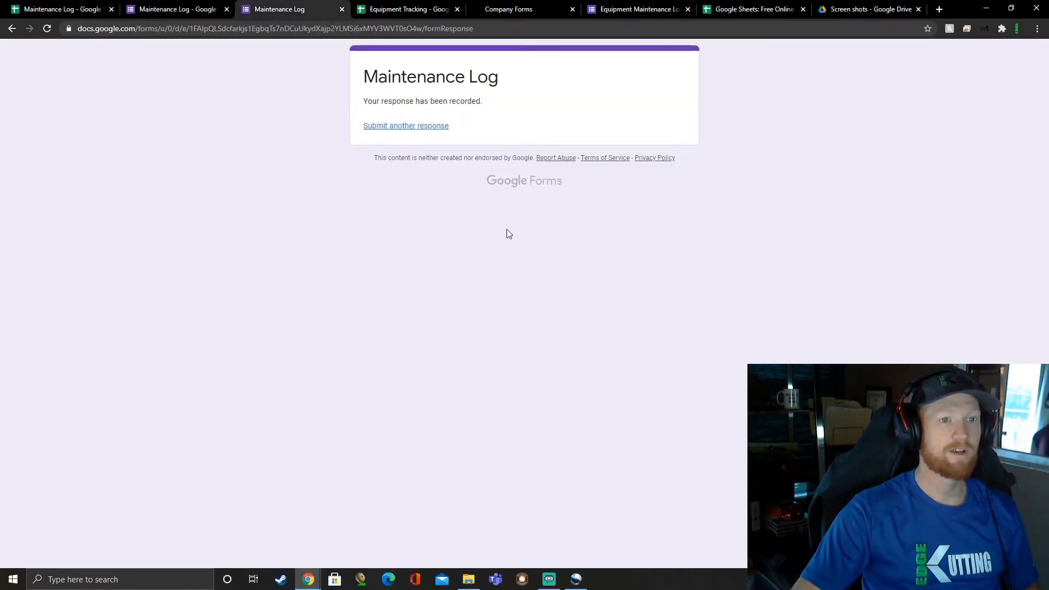
left_click(429, 129)
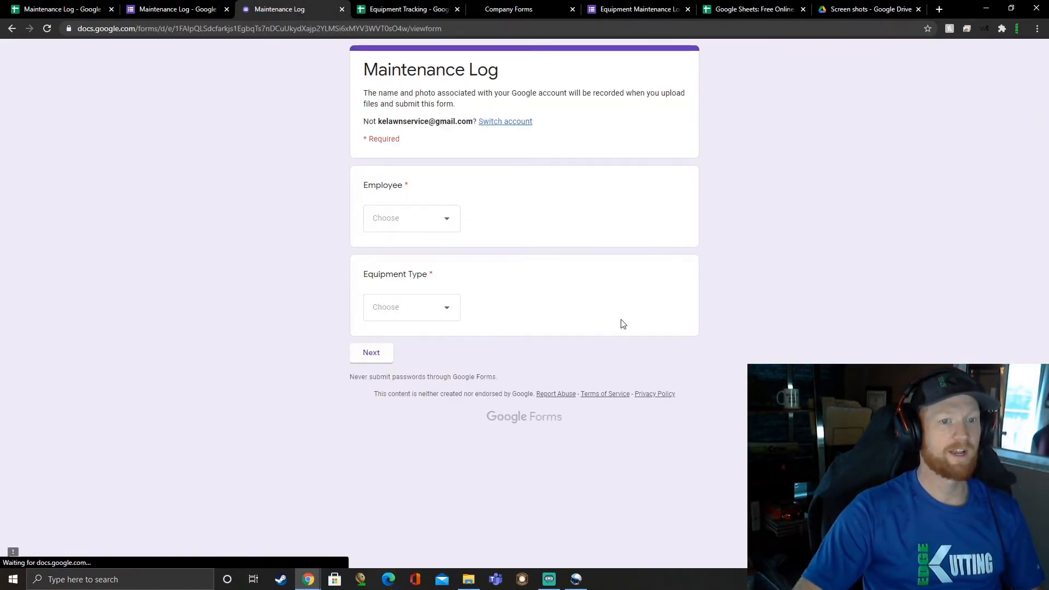
left_click(399, 218)
left_click(382, 254)
left_click(415, 309)
left_click(386, 343)
left_click(370, 358)
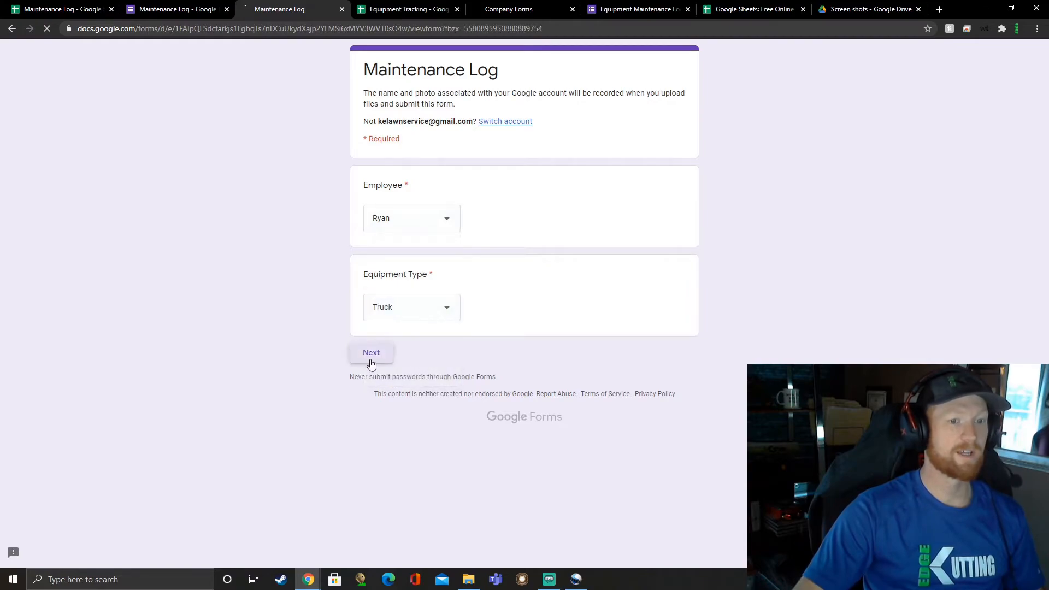
Step: Choose 2005 Ram 1500 as the truck and enter 325235 for its miles
left_click(437, 286)
left_click(432, 347)
scroll(411, 205, "down", 4)
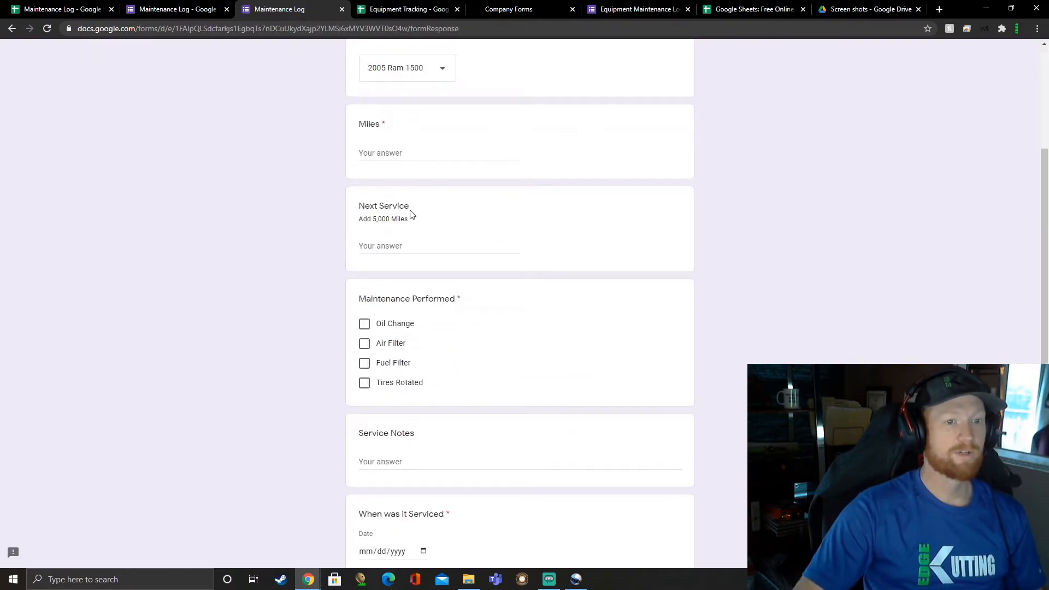
left_click(426, 157)
type("325235")
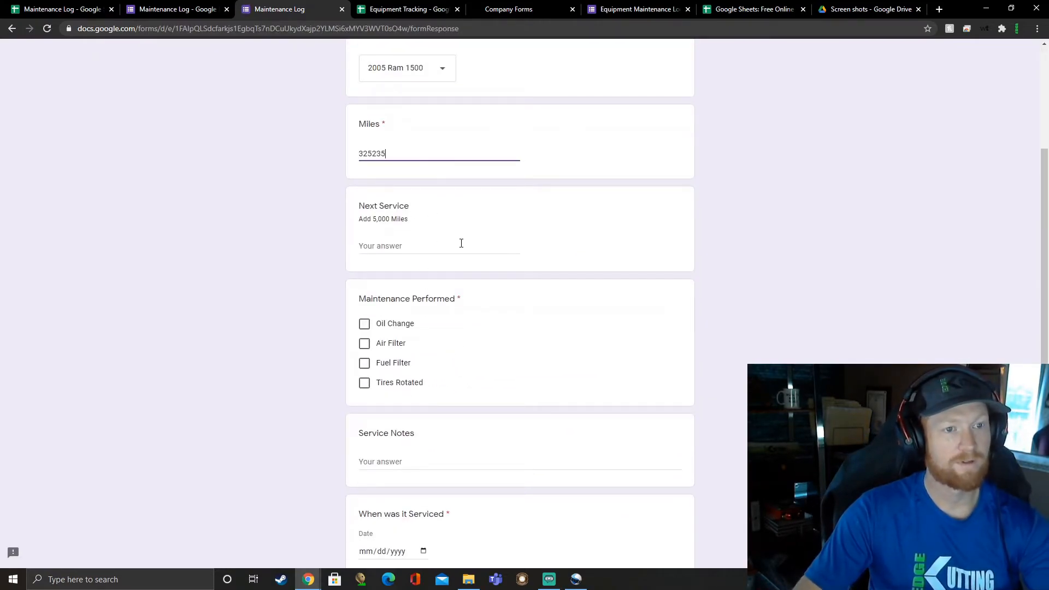
Step: Mark Oil Change as the maintenance performed and set the service date to 01/26/2021
left_click(364, 324)
scroll(383, 338, "down", 4)
left_click(397, 333)
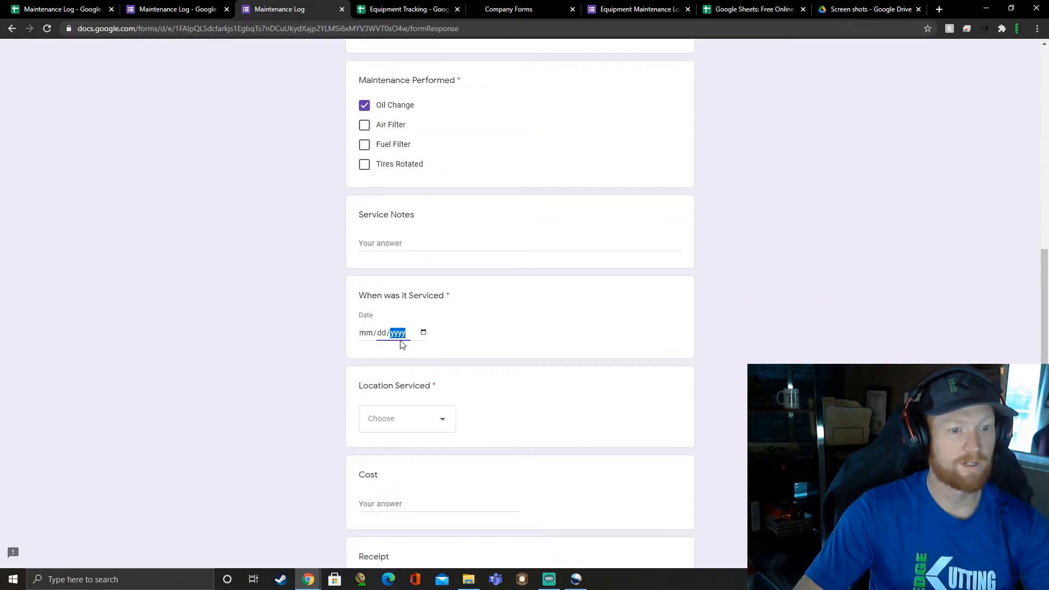
left_click(424, 332)
left_click(403, 448)
Step: Choose Discount Tire as the service location and submit the response
scroll(413, 382, "down", 3)
left_click(421, 281)
left_click(412, 333)
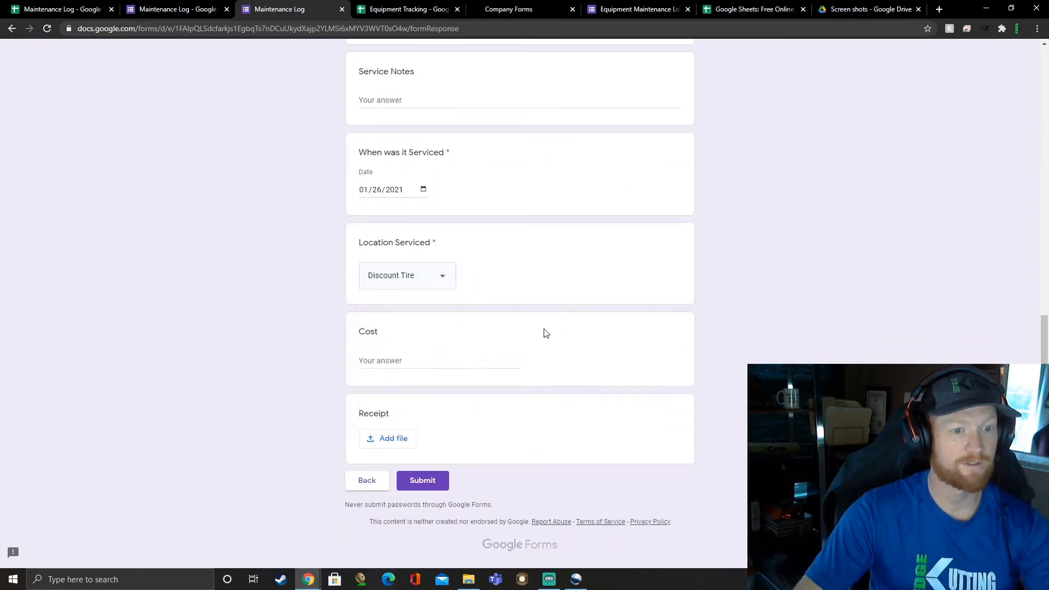
left_click(417, 480)
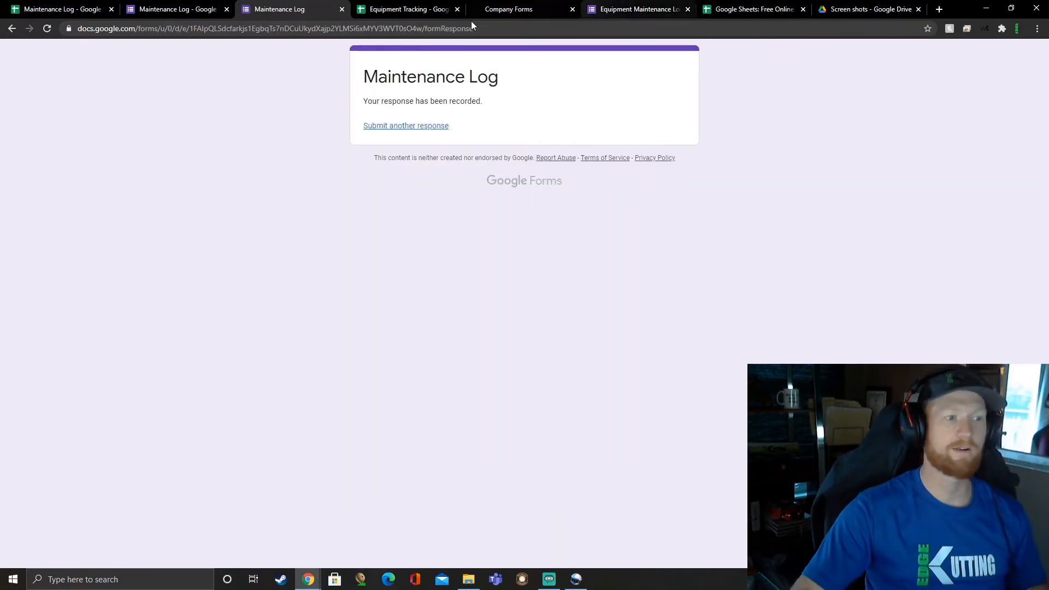
Step: Examine the second truck response in the Form Responses 2 sheet of the Maintenance Log spreadsheet
left_click(175, 9)
left_click(58, 11)
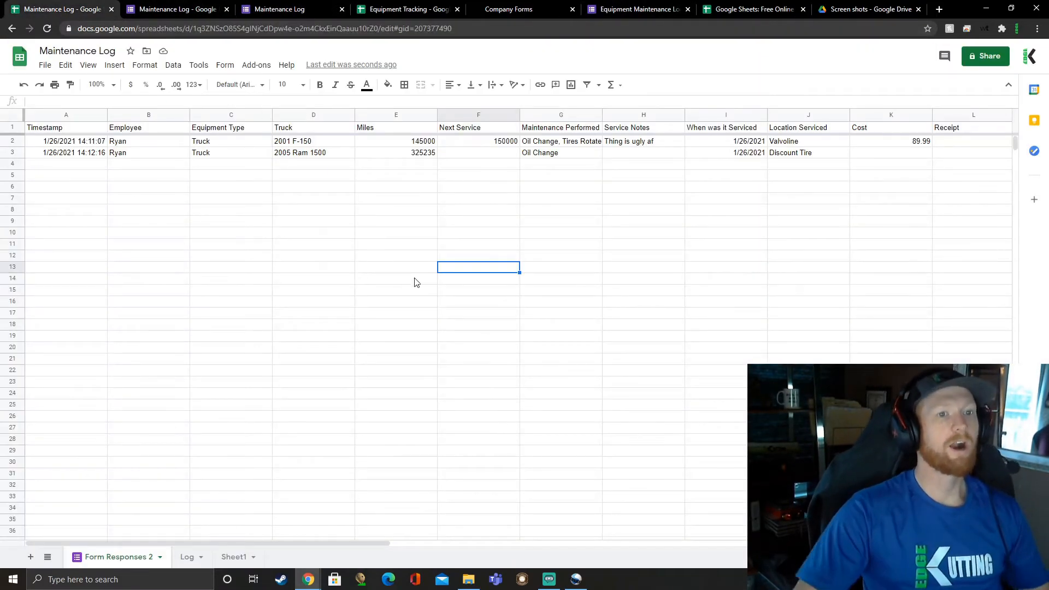
left_click(377, 210)
left_click_drag(184, 154, 200, 154)
left_click_drag(323, 165, 564, 195)
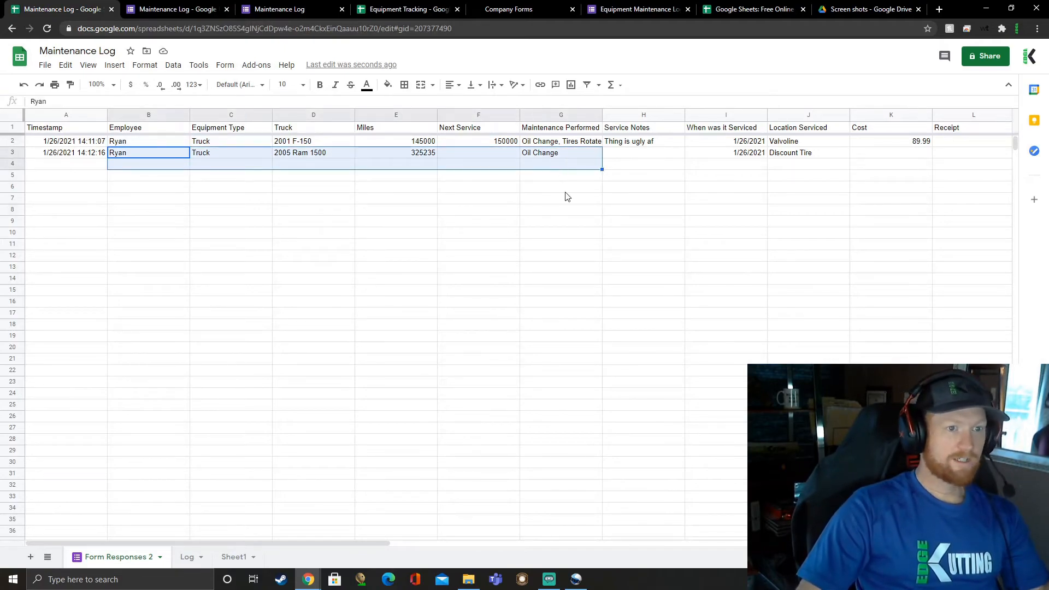
left_click(497, 269)
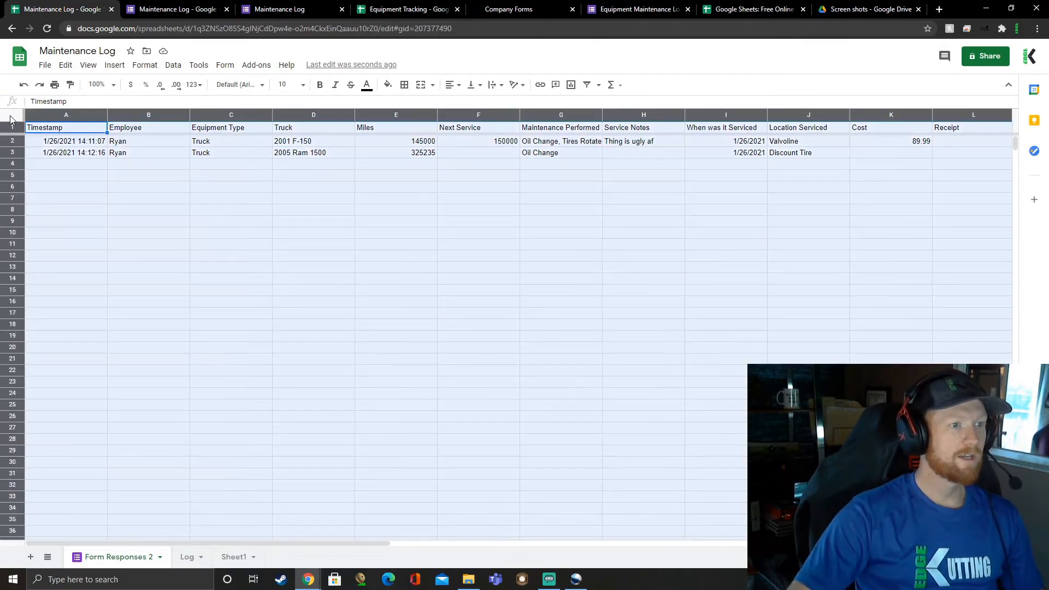
Step: Add a filter to all columns of the Form Responses 2 sheet
left_click(12, 115)
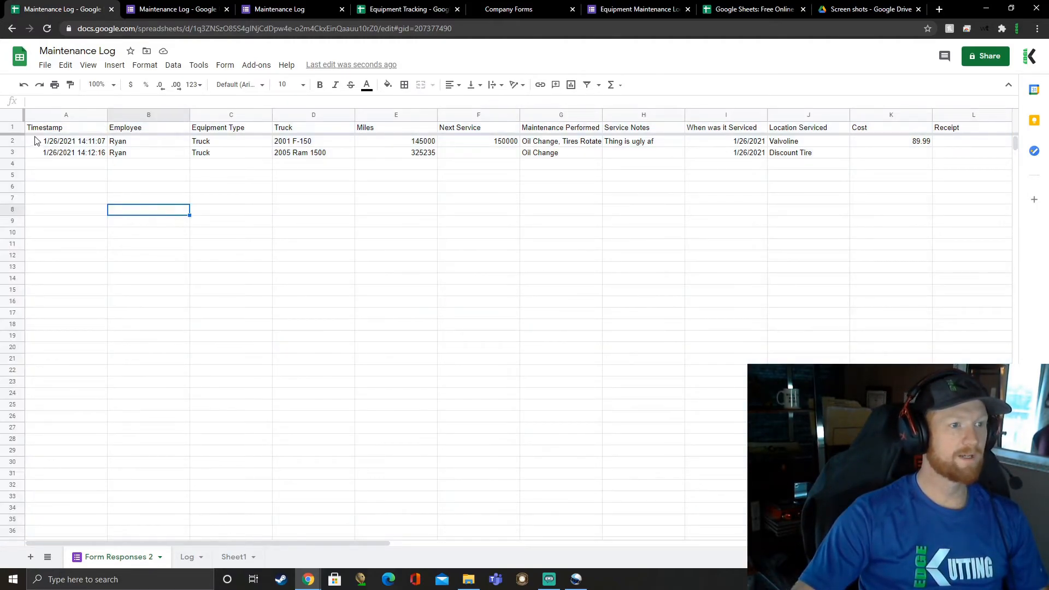
left_click(15, 116)
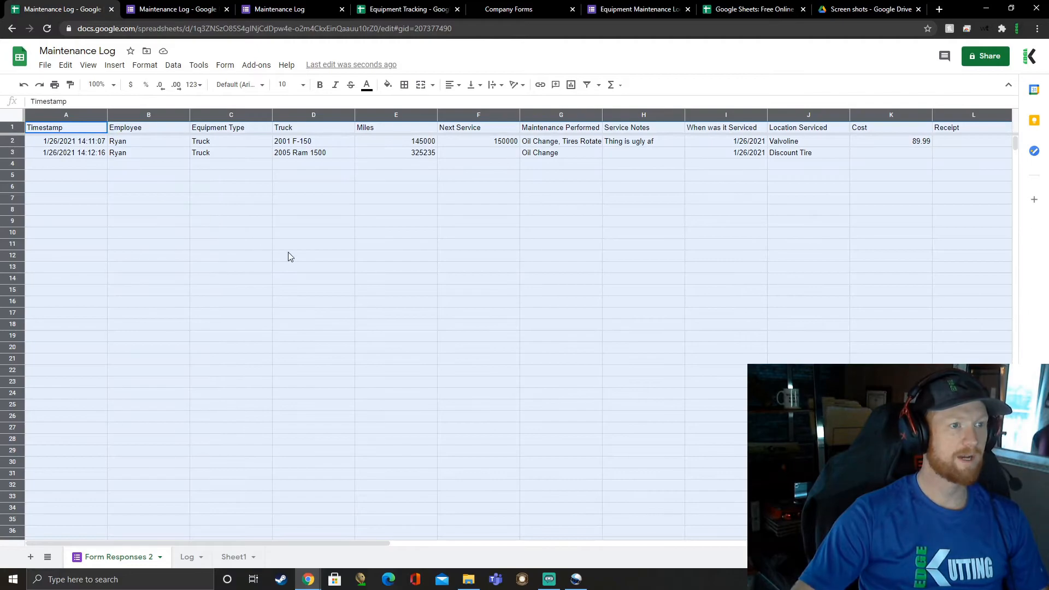
left_click(587, 85)
left_click(569, 281)
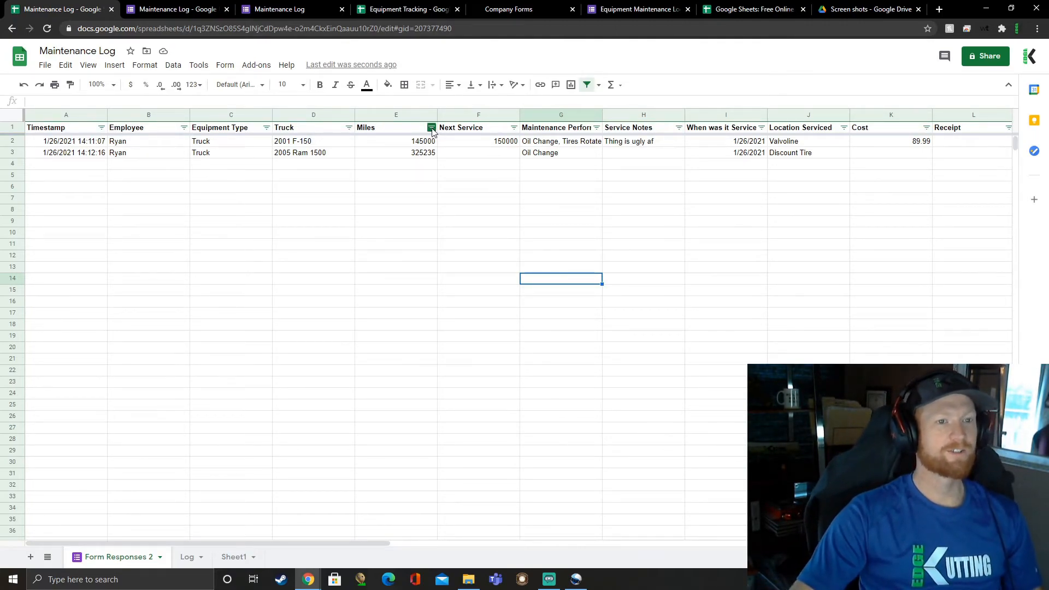
Step: Sort the responses by the Truck column from A to Z and view that column's filter values
left_click(348, 127)
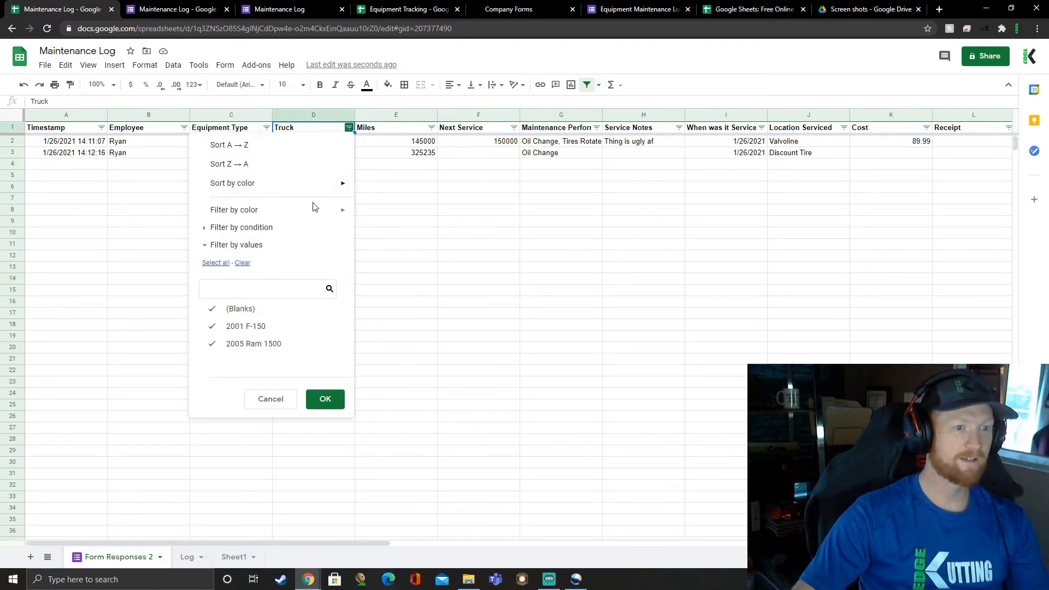
left_click(256, 149)
left_click(288, 155)
key("Up")
left_click(349, 127)
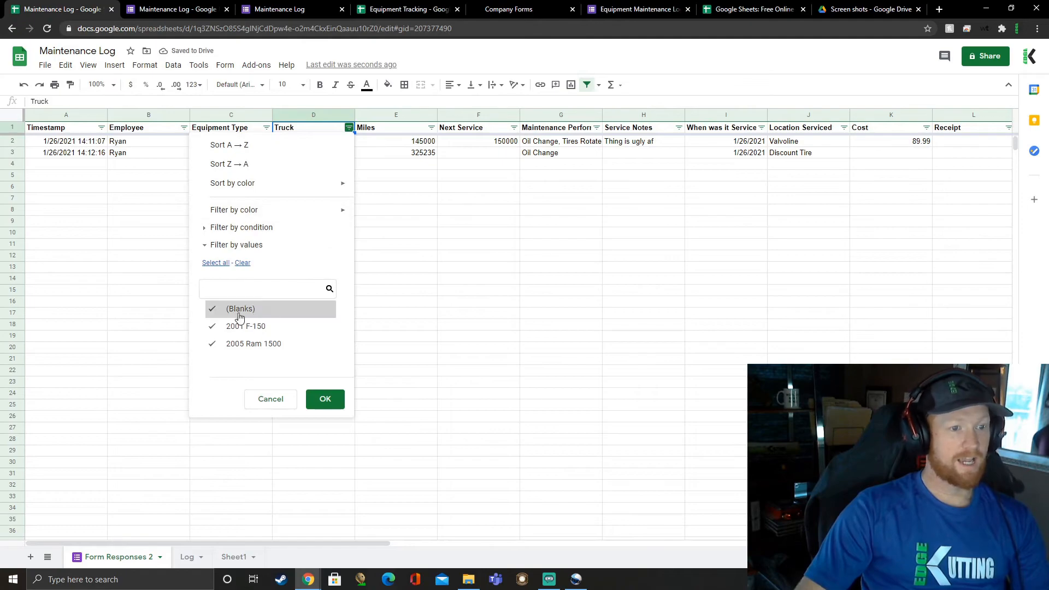
left_click(481, 267)
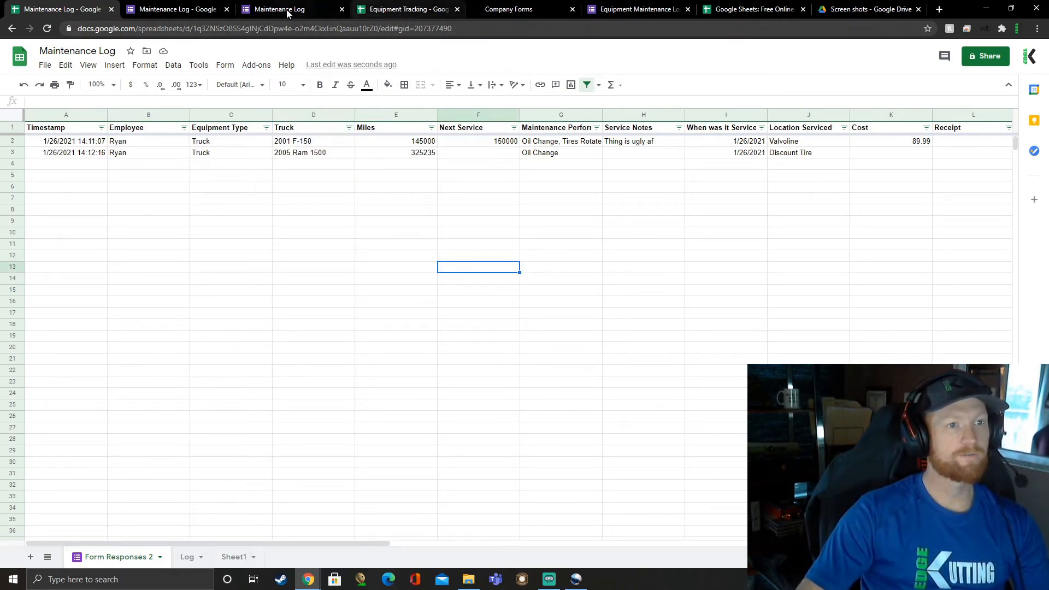
left_click(299, 177)
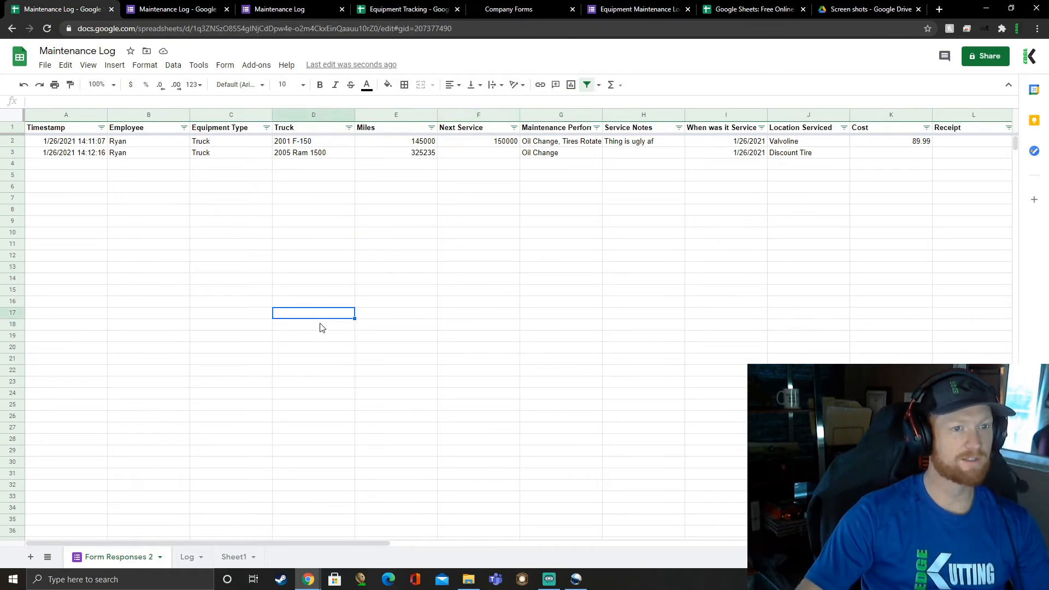
left_click(417, 268)
left_click(480, 325)
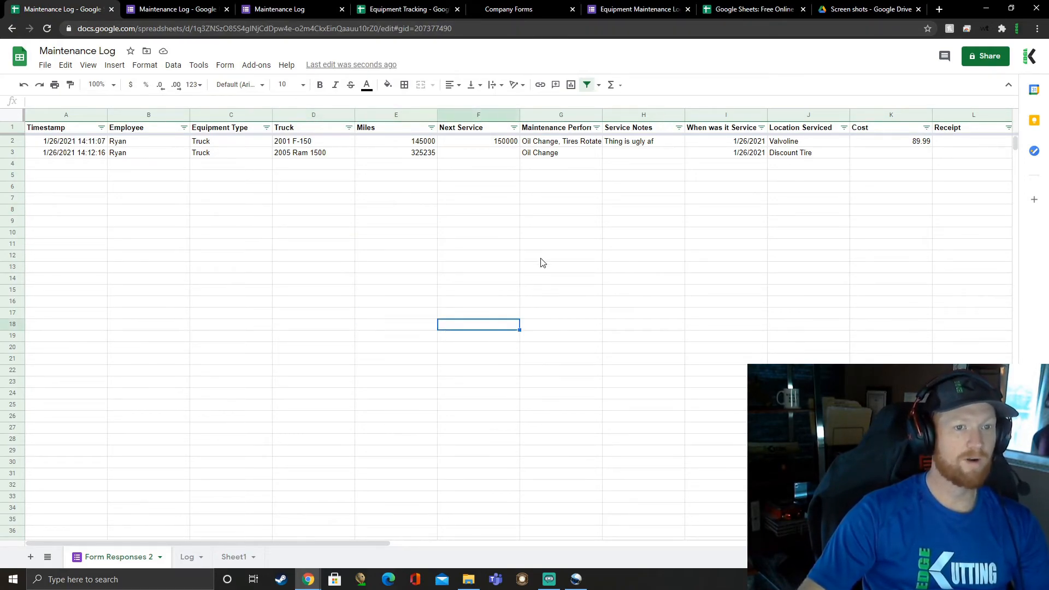
left_click(566, 199)
left_click(570, 291)
left_click(579, 382)
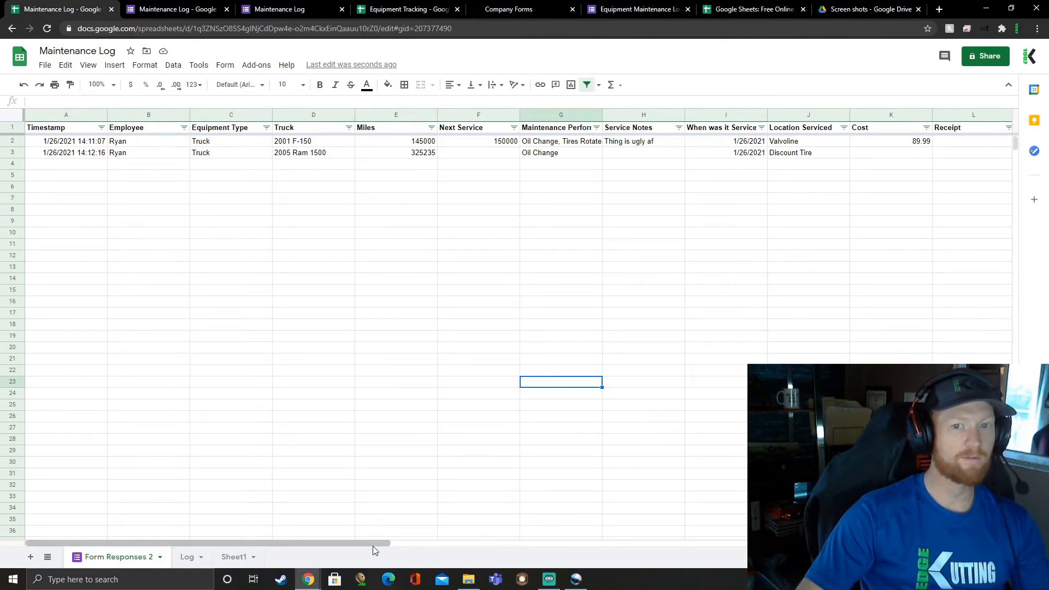
Step: Examine the Receipt and Mowers columns of the form responses
left_click_drag(373, 546, 424, 542)
left_click(887, 142)
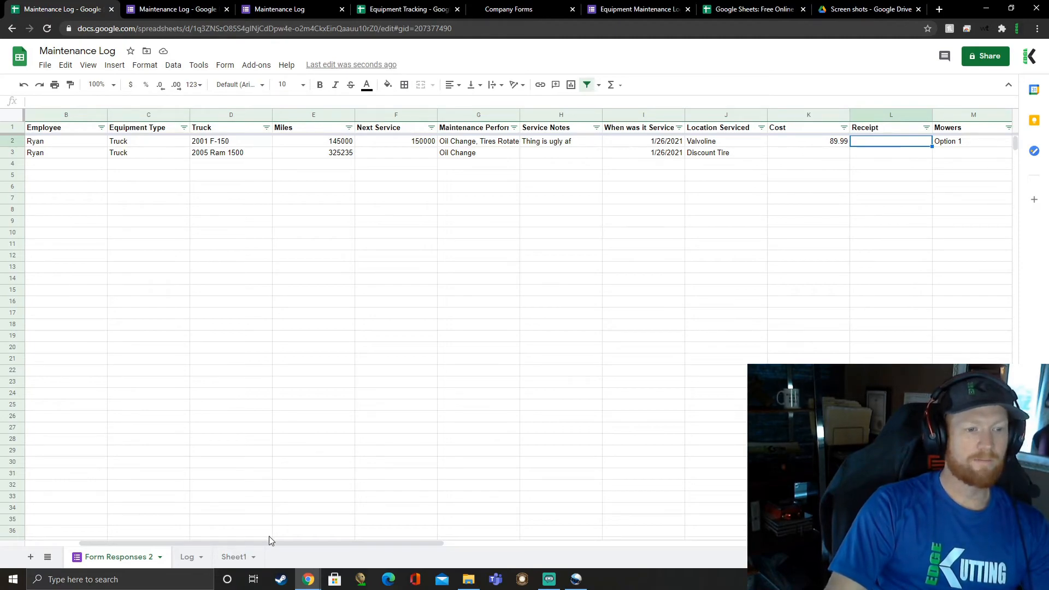
left_click_drag(264, 545, 148, 561)
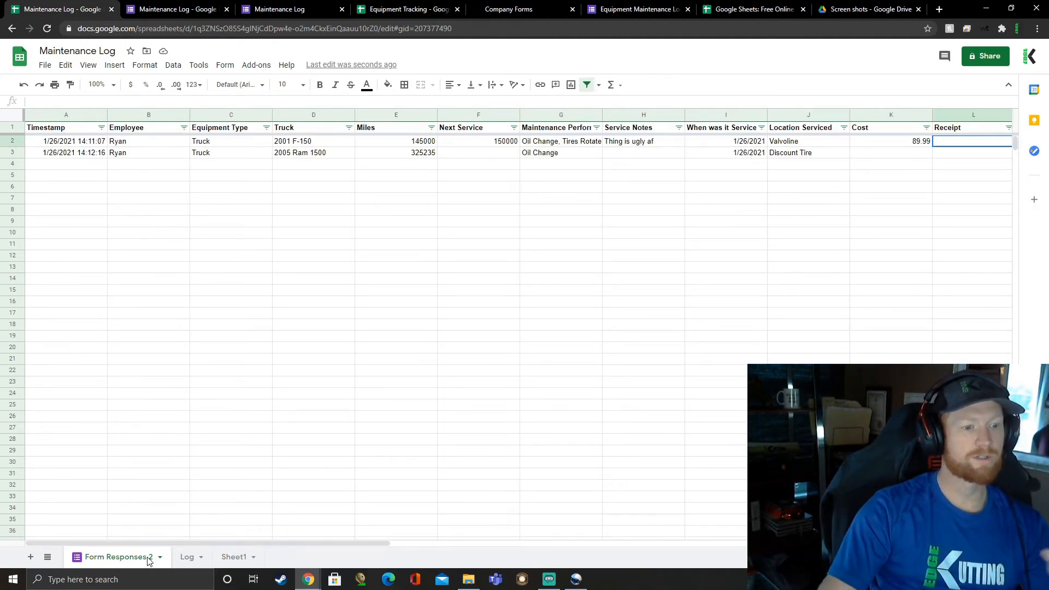
Step: Compare the Log sheet with the Form Responses 2 sheet
left_click(187, 557)
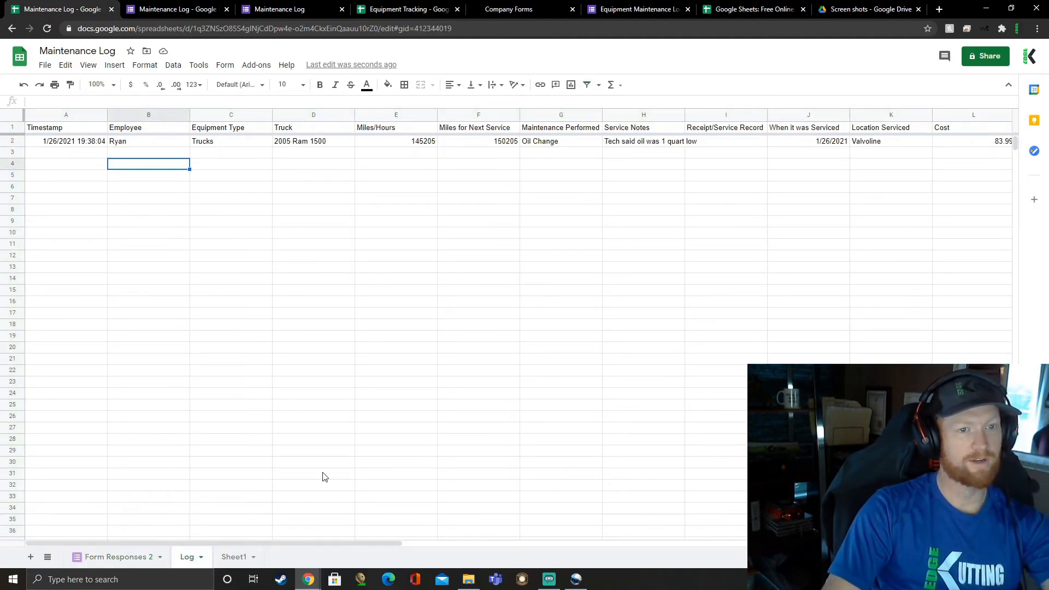
left_click(115, 557)
left_click(187, 557)
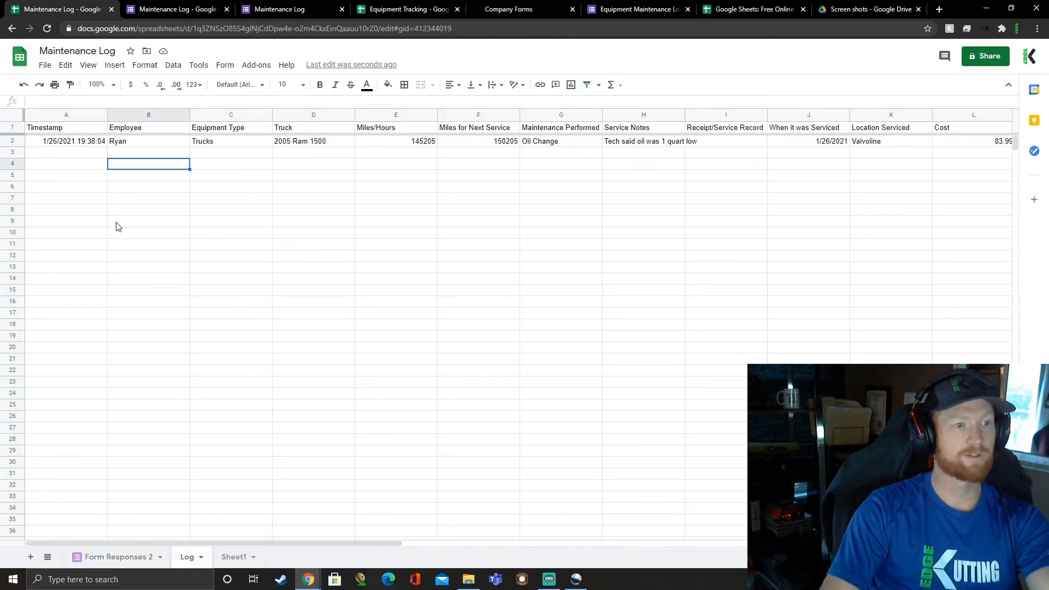
Step: Return to the Form Responses 2 sheet, and view the phone home-screen screenshot in Google Drive
left_click_drag(76, 145, 517, 375)
left_click(115, 556)
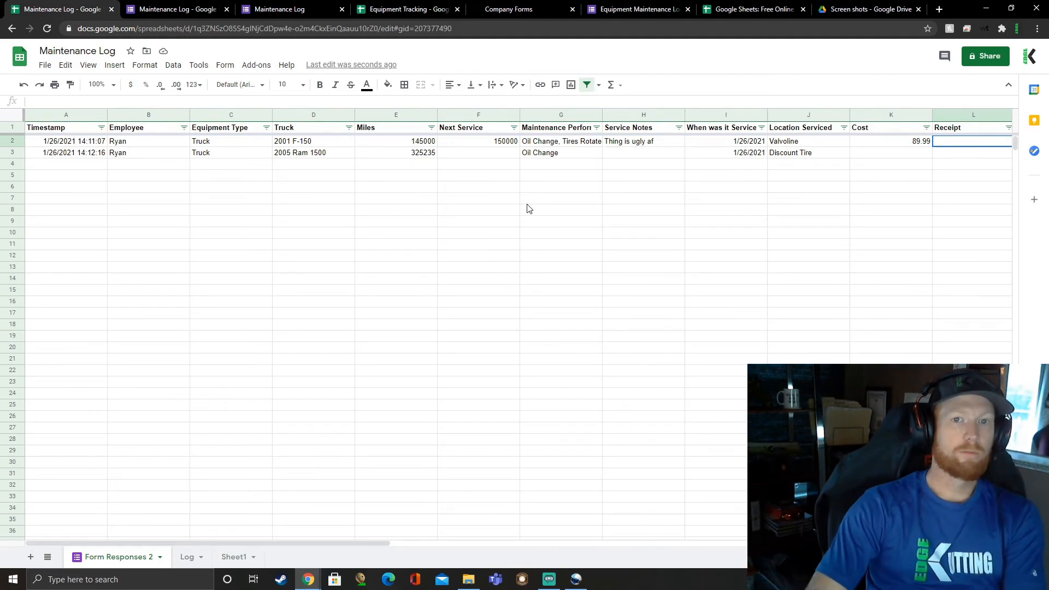
left_click(869, 8)
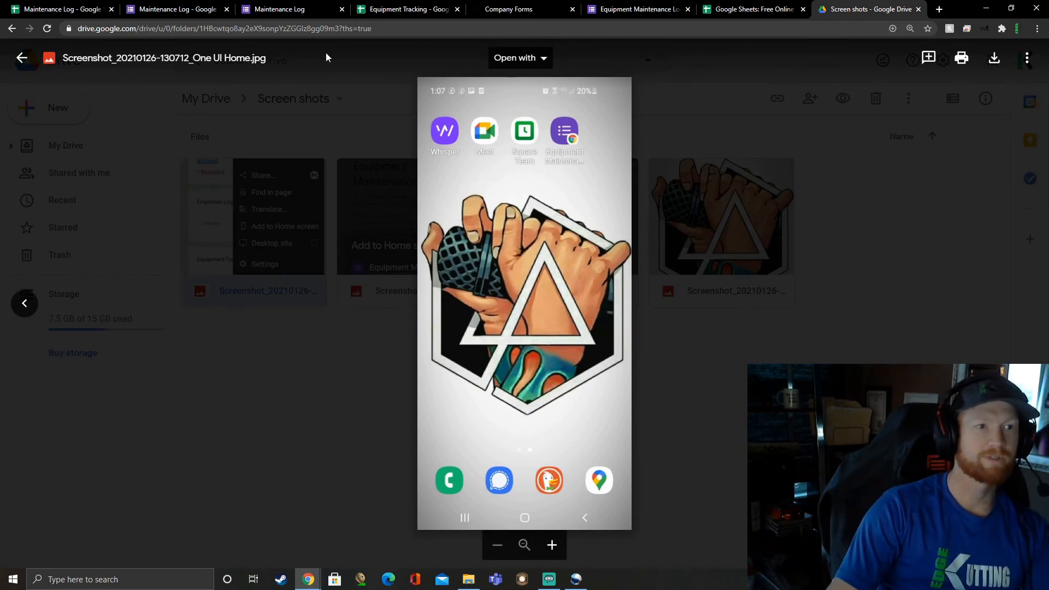
Step: Open the Equipment Maintenance Log form from the Company Forms page of the company website
left_click(306, 10)
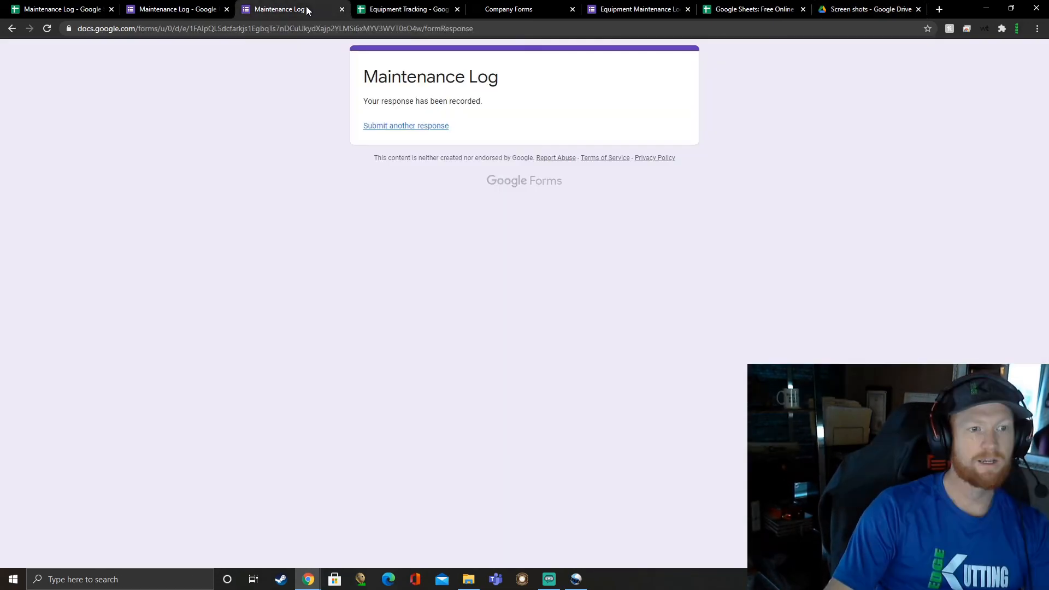
left_click(525, 9)
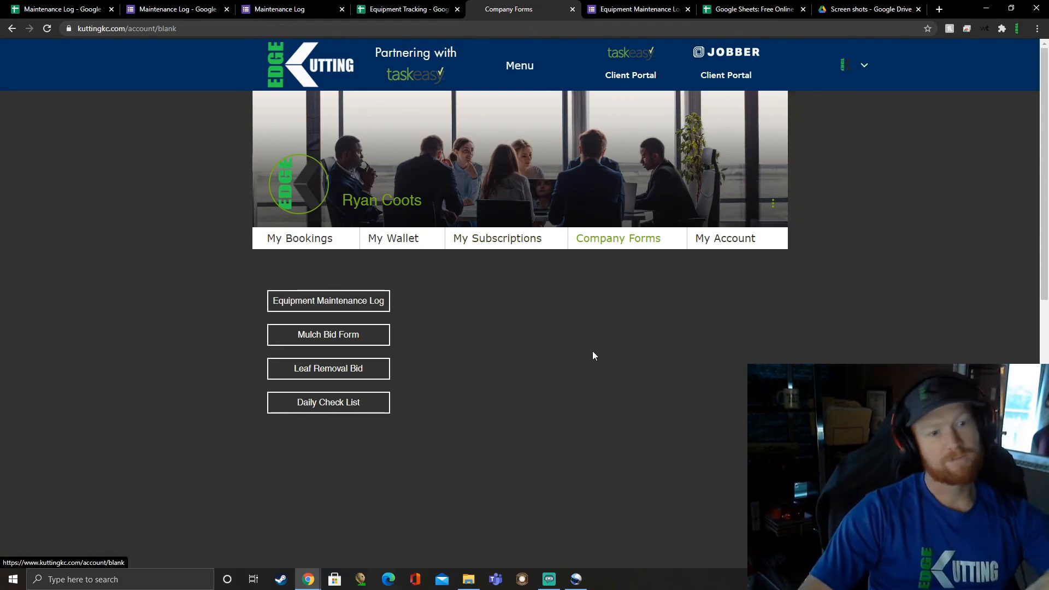
left_click(350, 303)
left_click(360, 307)
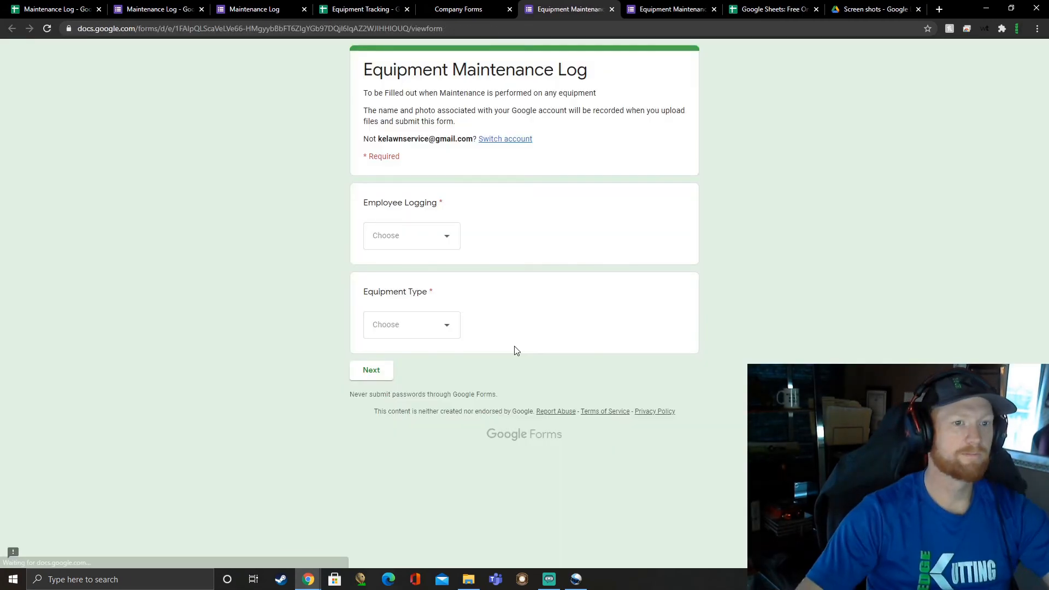
Step: Choose the logging employee's name and the equipment type Truck, and review the form's Trucks section
left_click(410, 236)
left_click(405, 270)
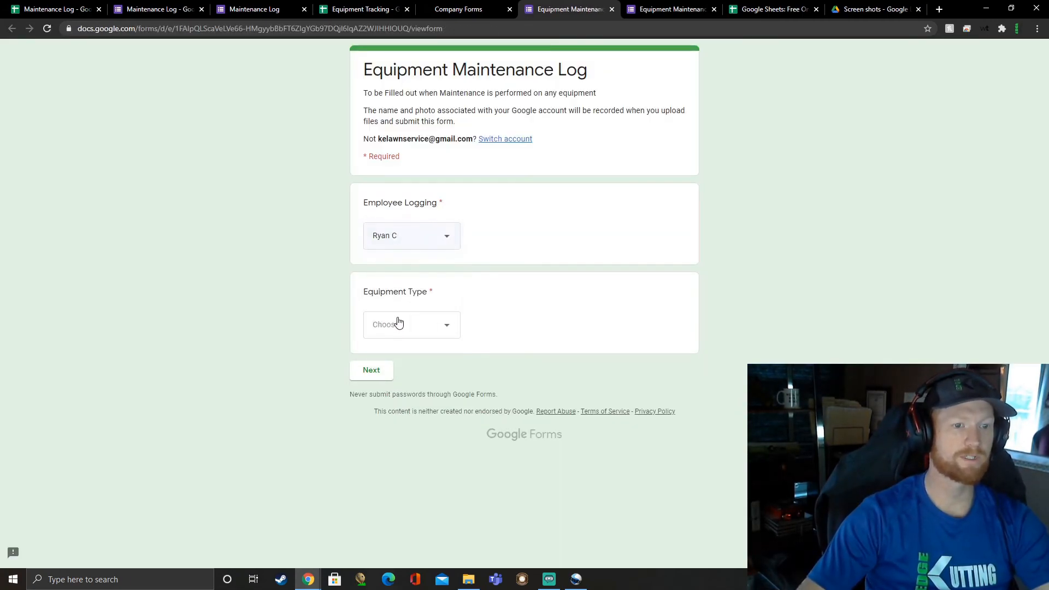
left_click(398, 323)
left_click(391, 357)
left_click(378, 377)
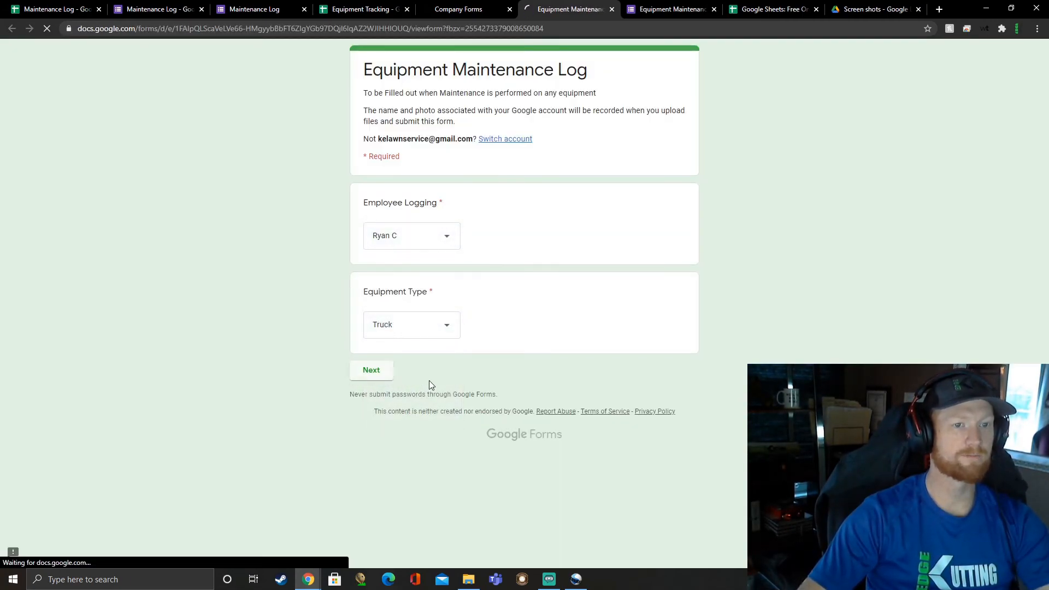
scroll(478, 330, "down", 12)
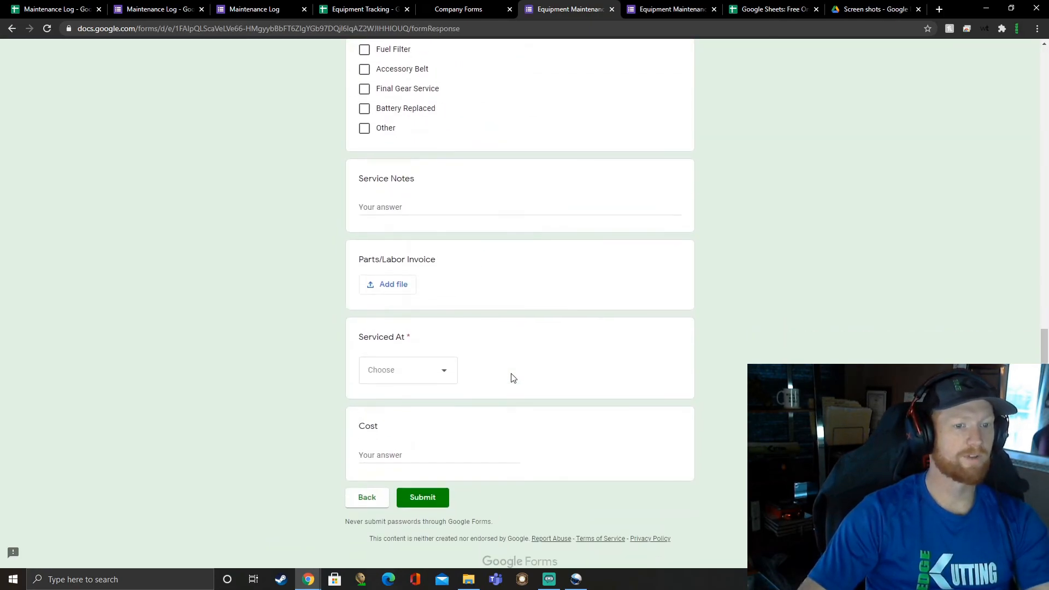
scroll(513, 378, "up", 12)
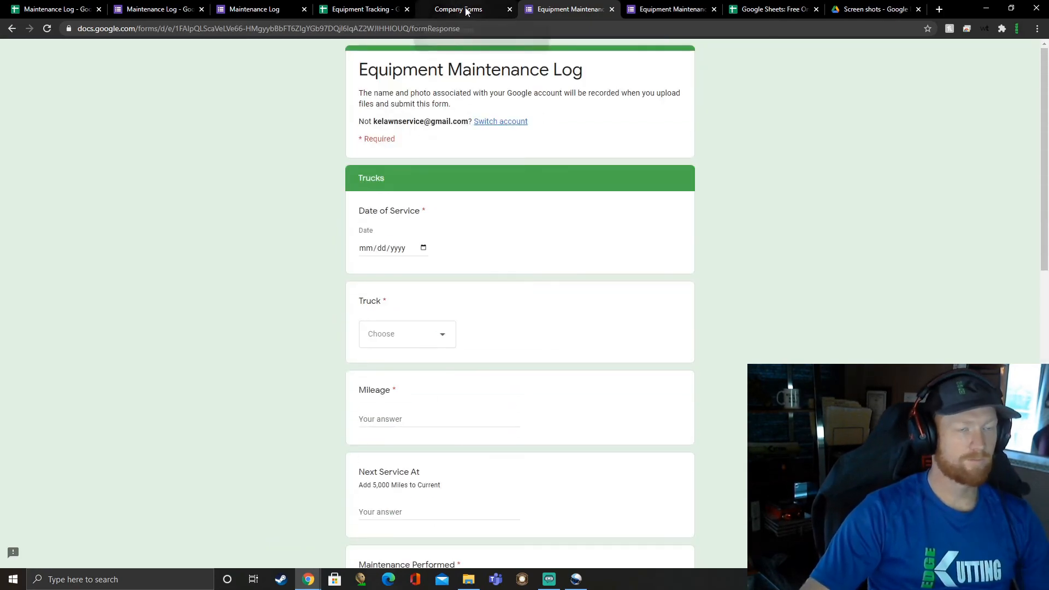
Step: Return to the Form Responses 2 sheet of the Maintenance Log spreadsheet and select an empty cell in the Miles column
left_click(55, 9)
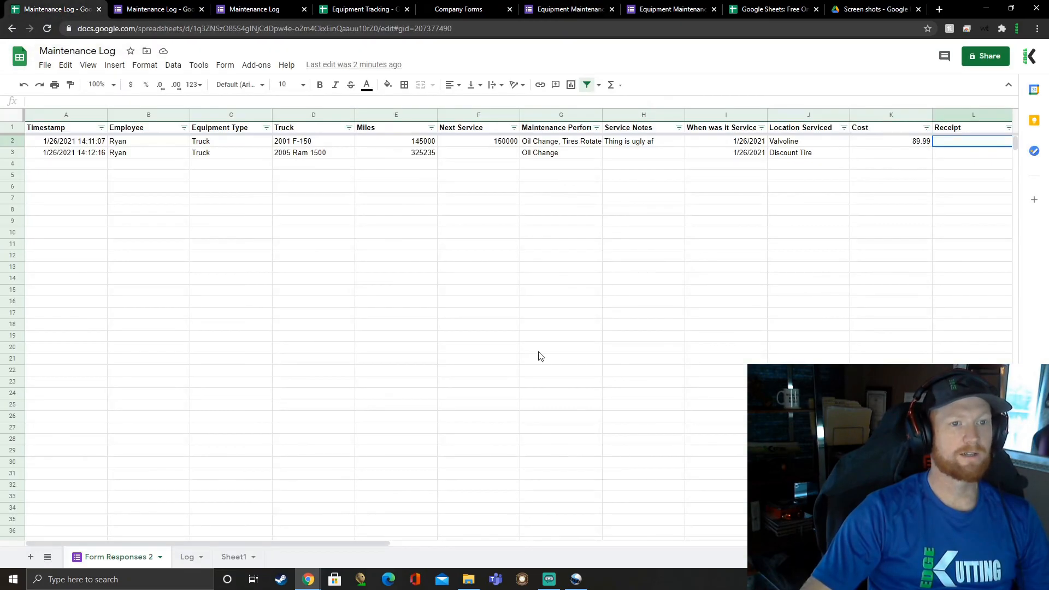
left_click(431, 281)
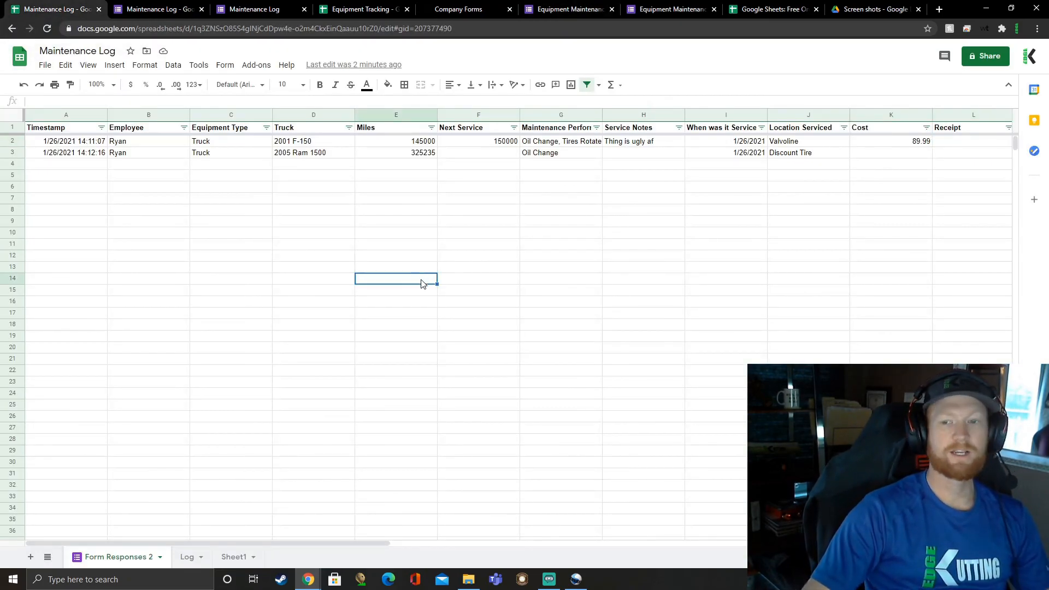